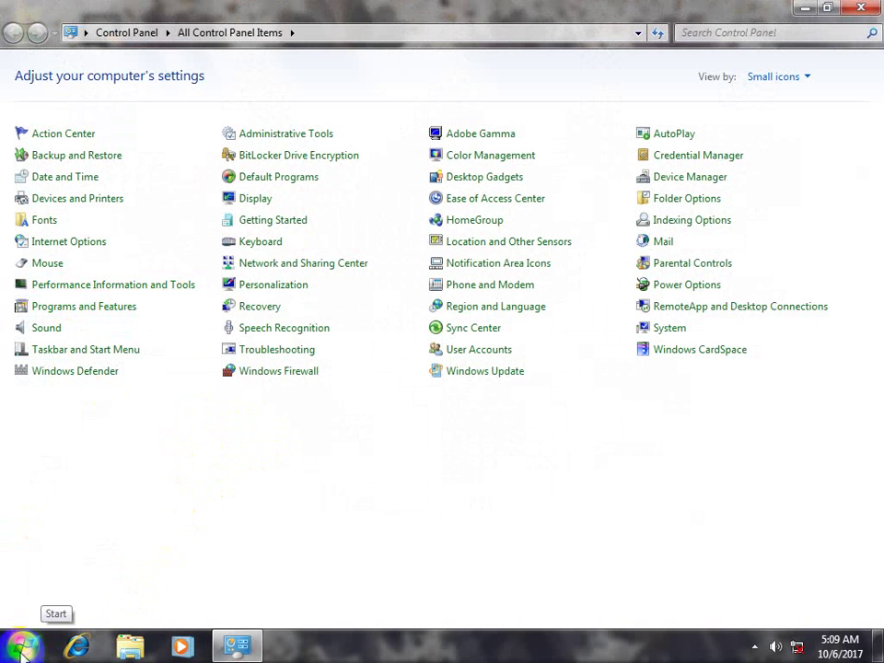
Browse the Microsoft Office 2013 folder under All Programs in the Start menu
click(18, 648)
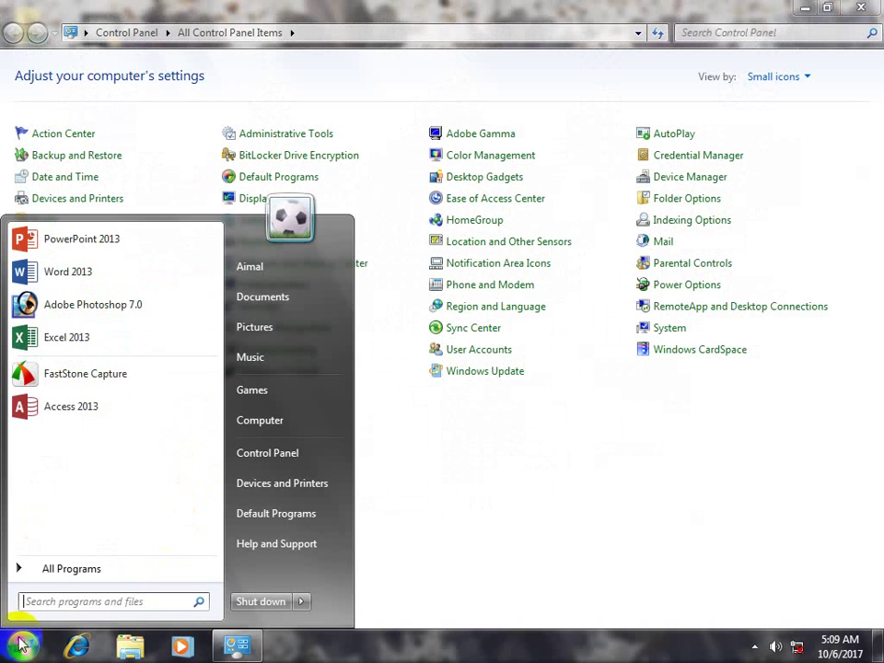
click(50, 572)
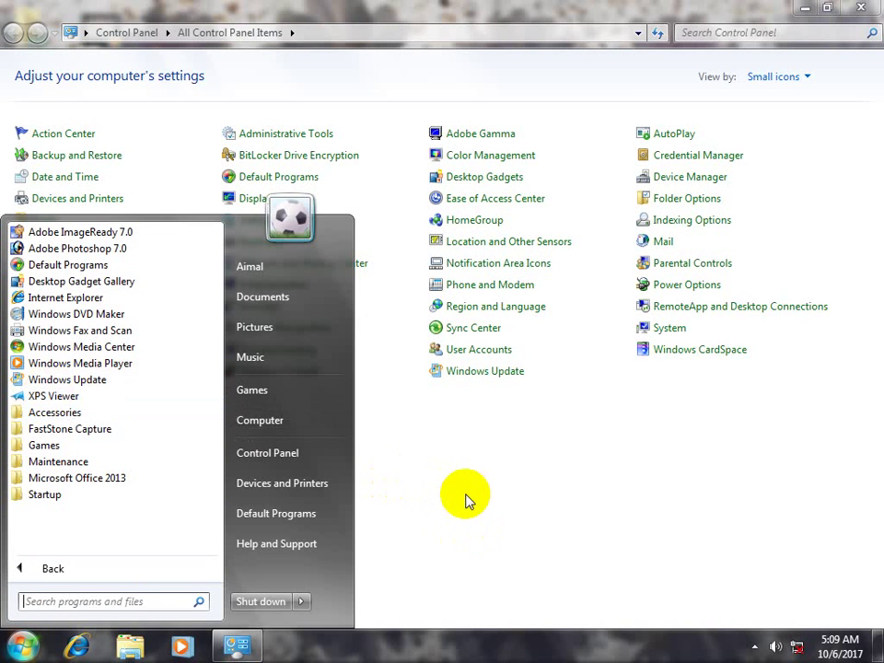
click(77, 478)
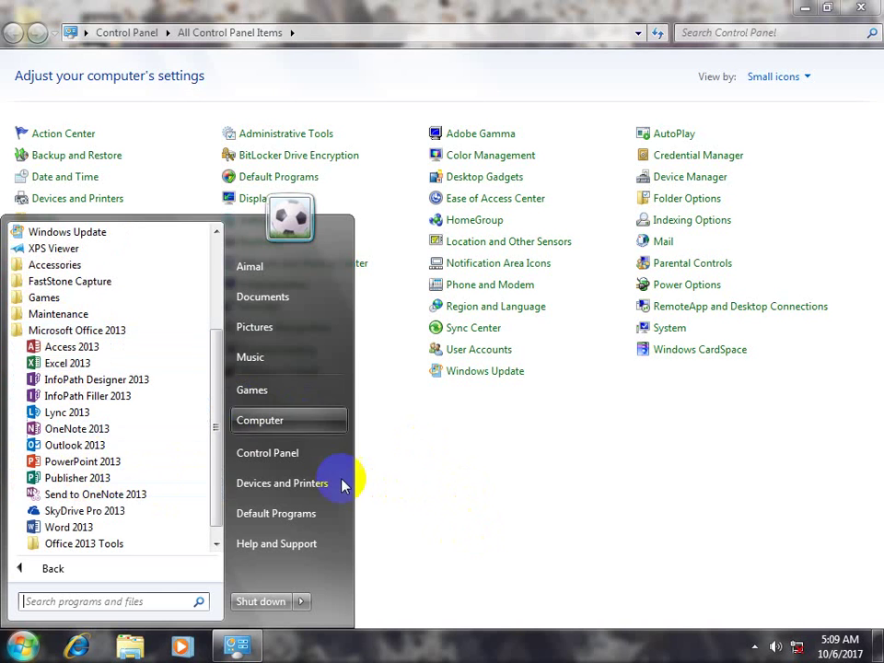
click(472, 482)
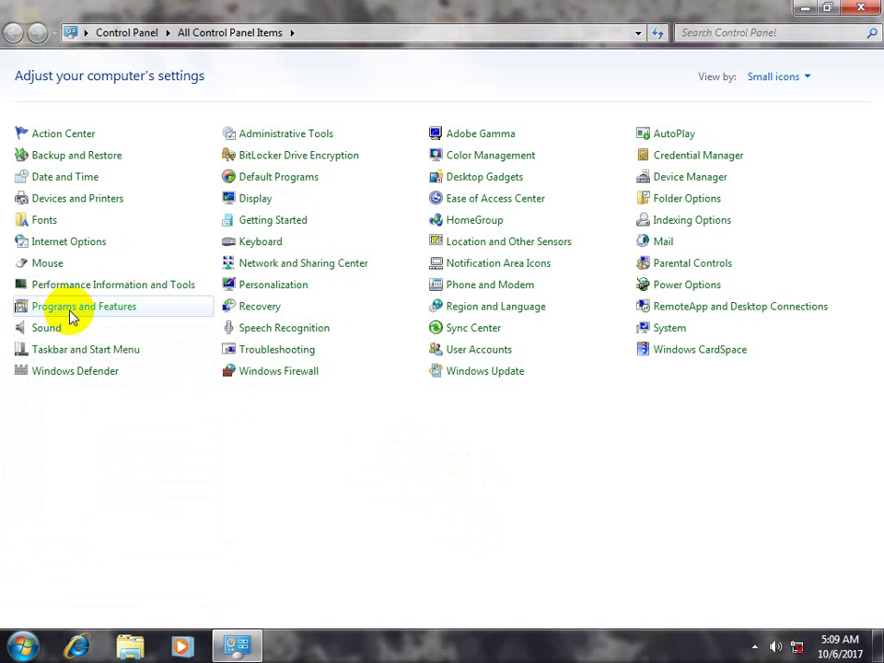
Open Programs and Features and click through Photoshop 7.0, FastStone Capture 7.5 and Office entries
click(72, 313)
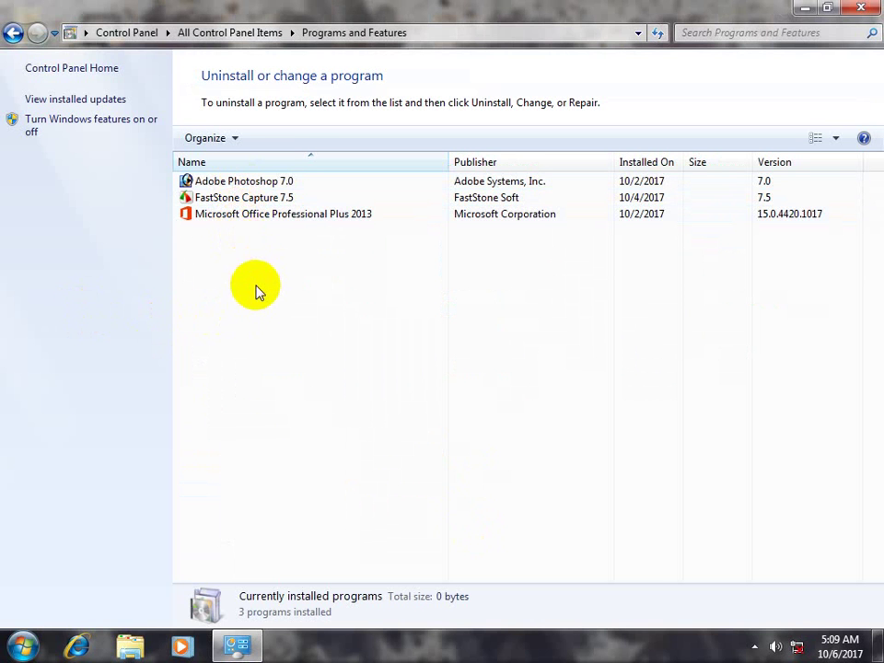
click(255, 219)
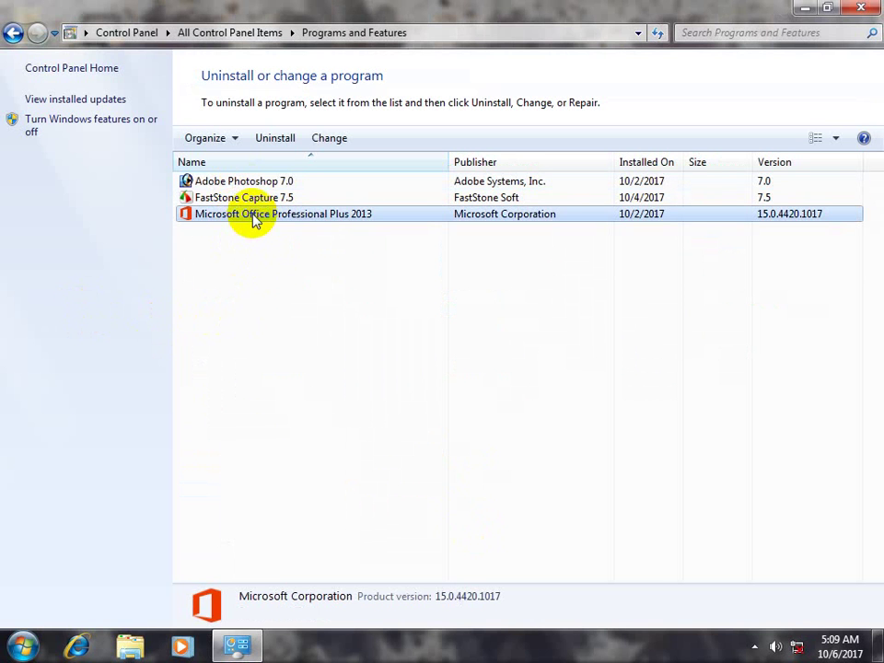
click(233, 202)
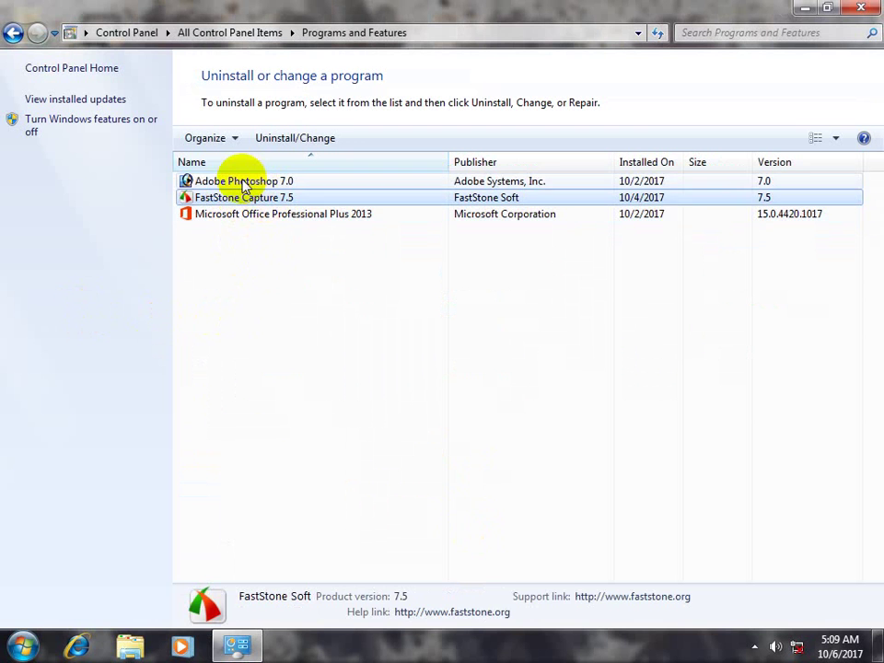
click(244, 183)
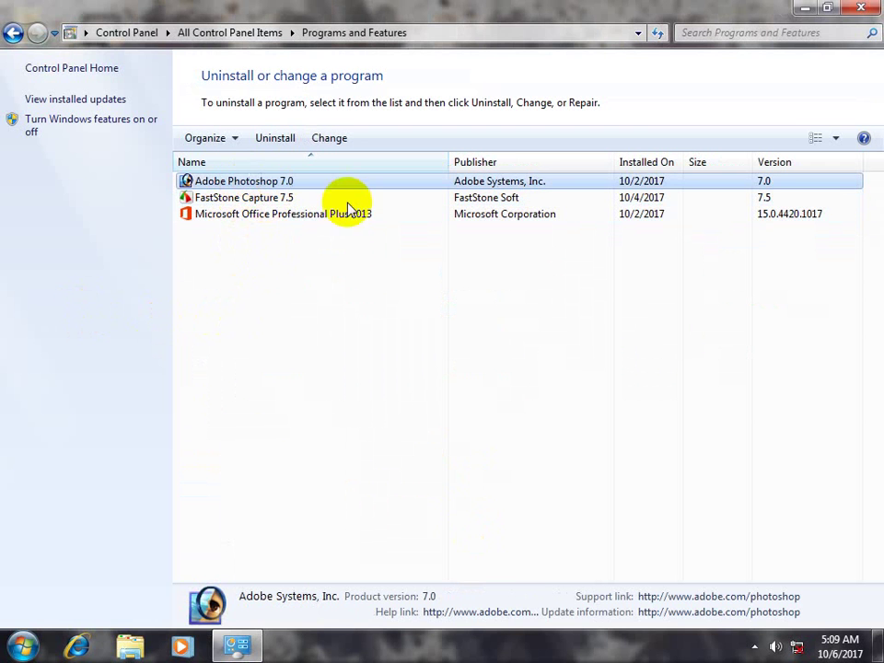
click(238, 214)
click(226, 200)
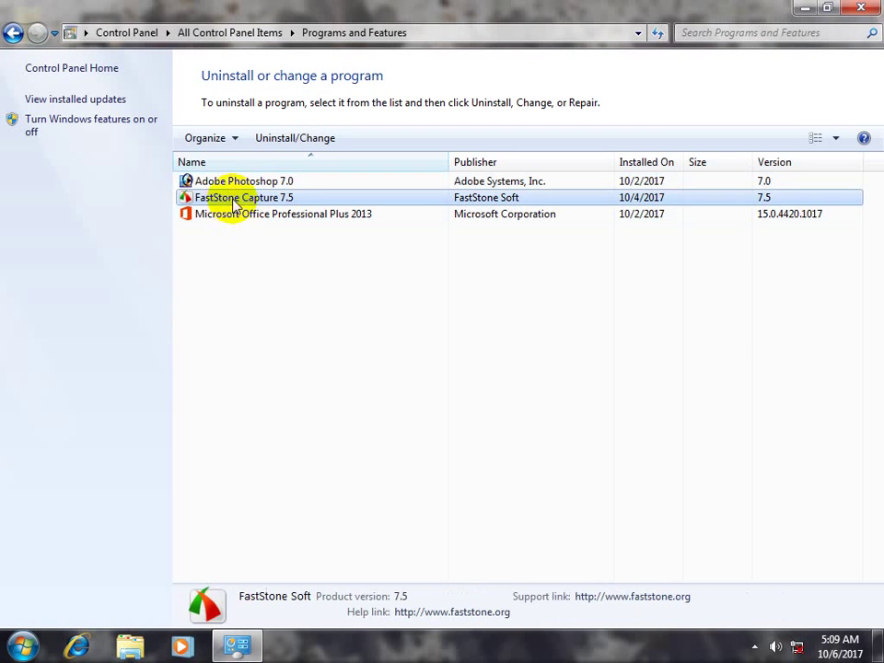
click(222, 181)
click(222, 197)
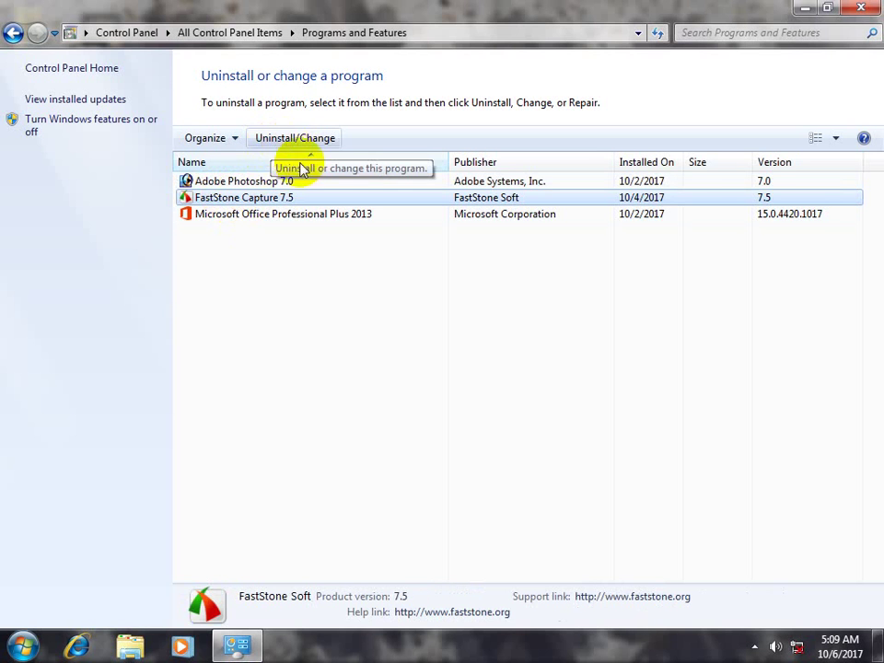
click(257, 214)
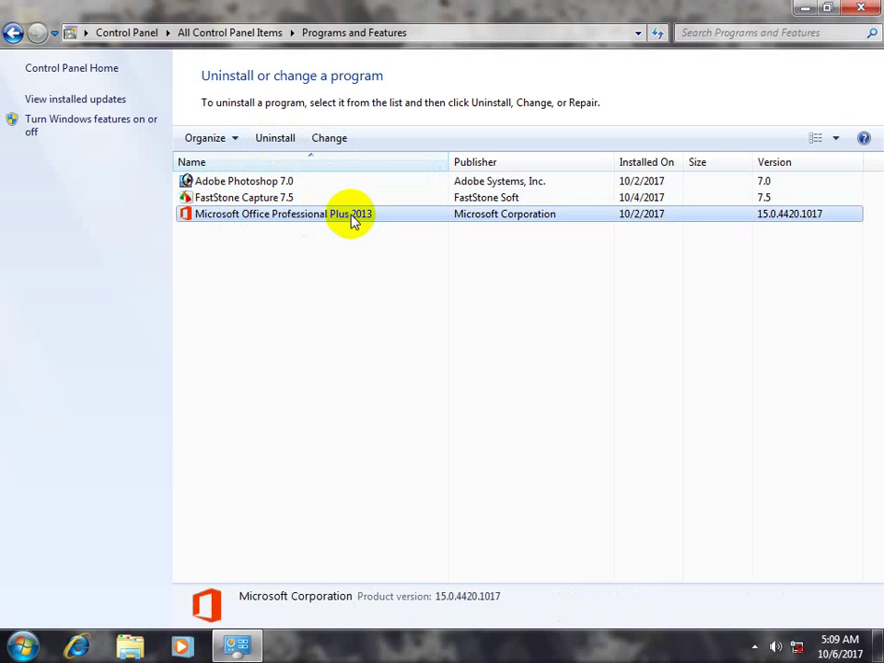
Recheck the Office 2013 Start menu folder, then select Microsoft Office Professional Plus 2013
click(23, 646)
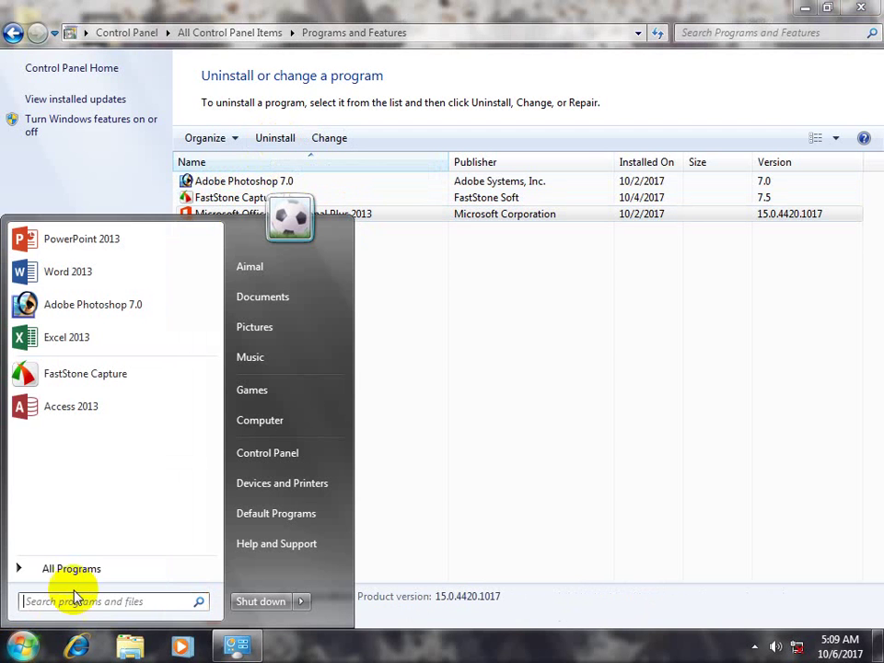
click(75, 571)
click(57, 478)
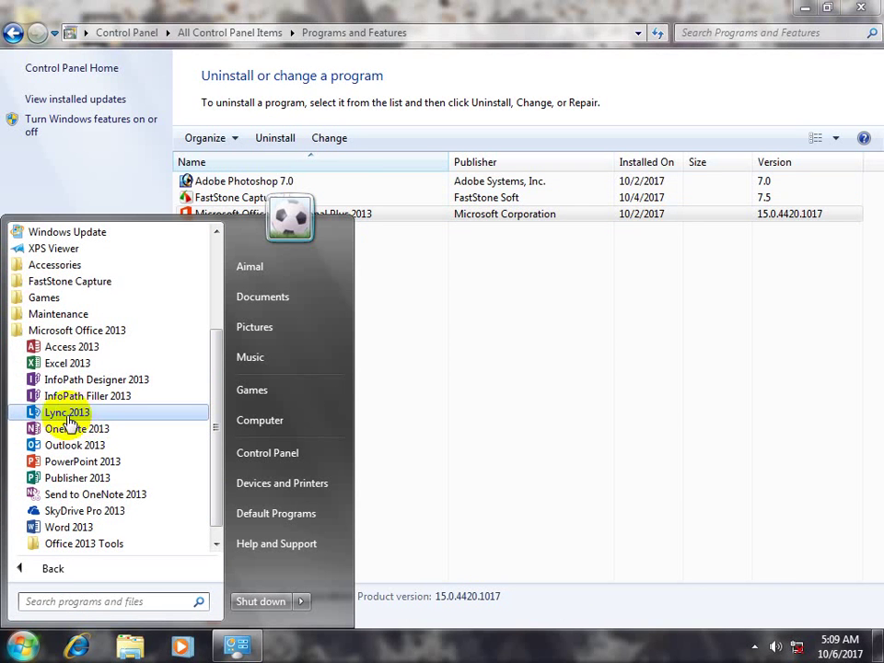
click(492, 394)
click(266, 217)
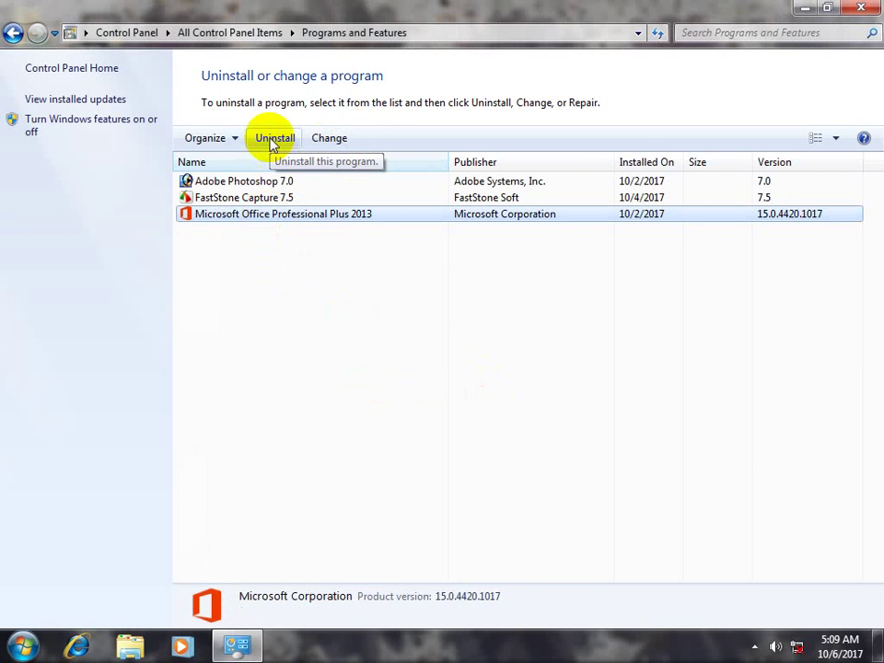
Open Office Professional Plus 2013's change-installation options and move the setup dialog aside
click(324, 146)
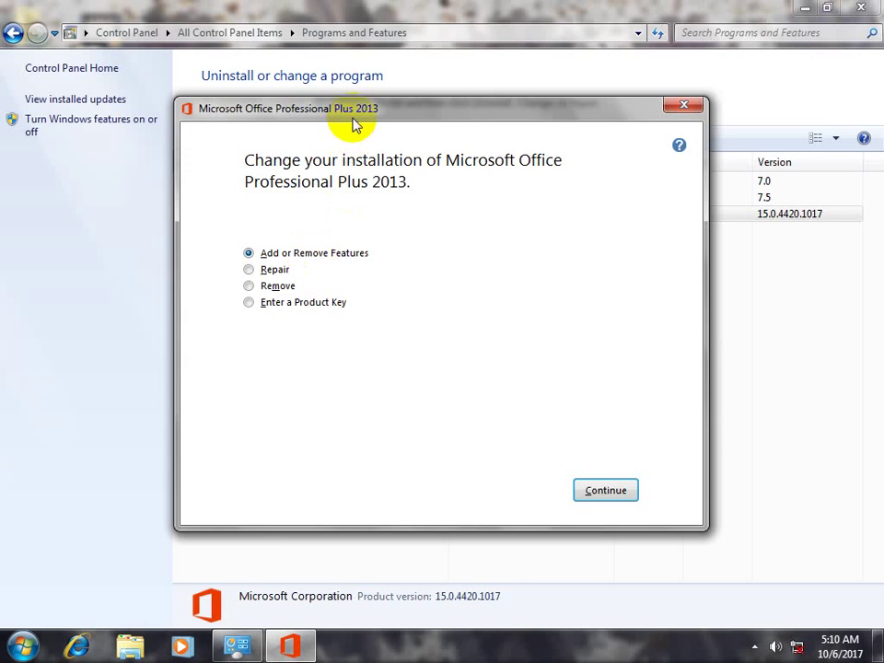
drag(359, 109, 485, 113)
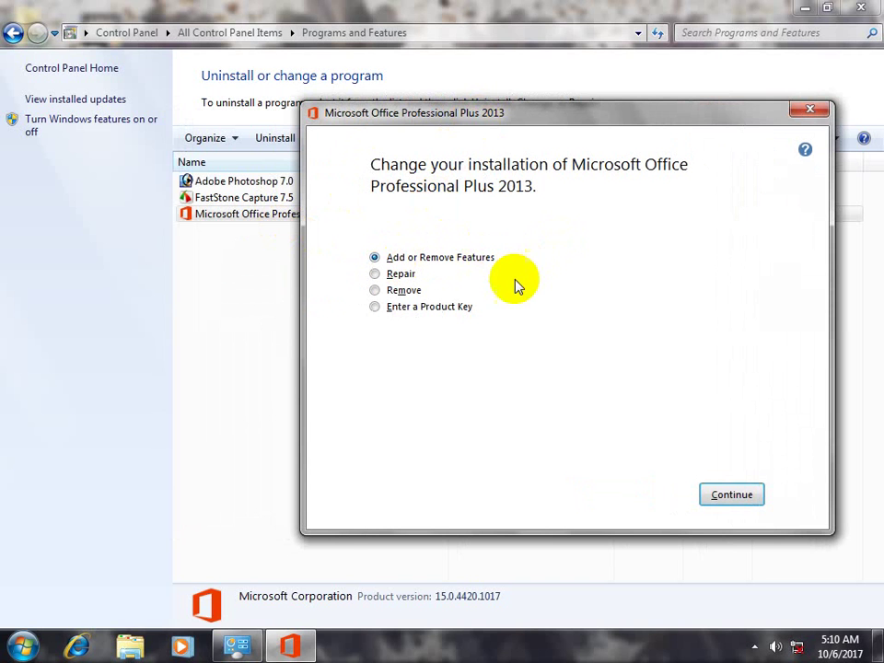
click(22, 646)
click(56, 580)
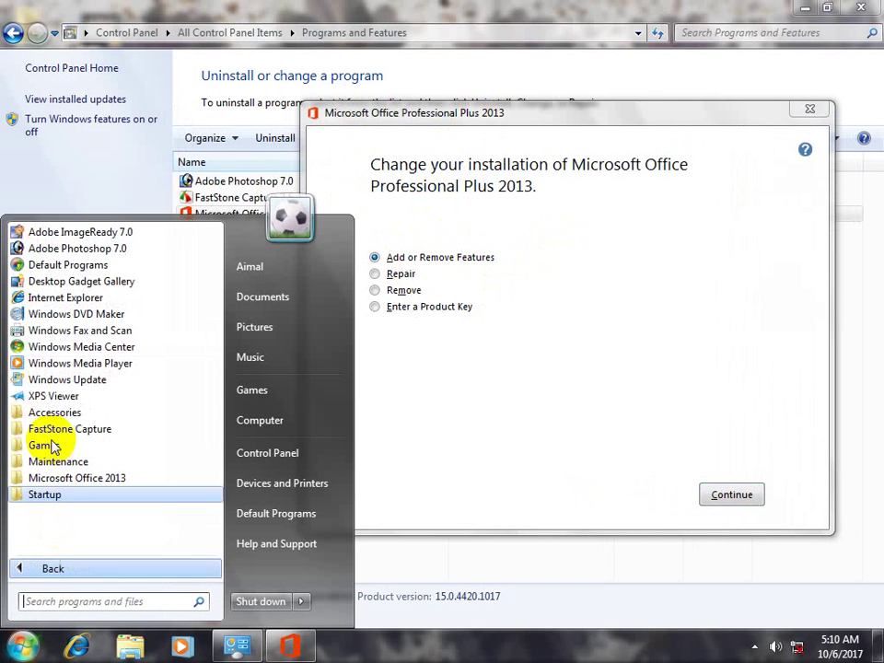
click(83, 478)
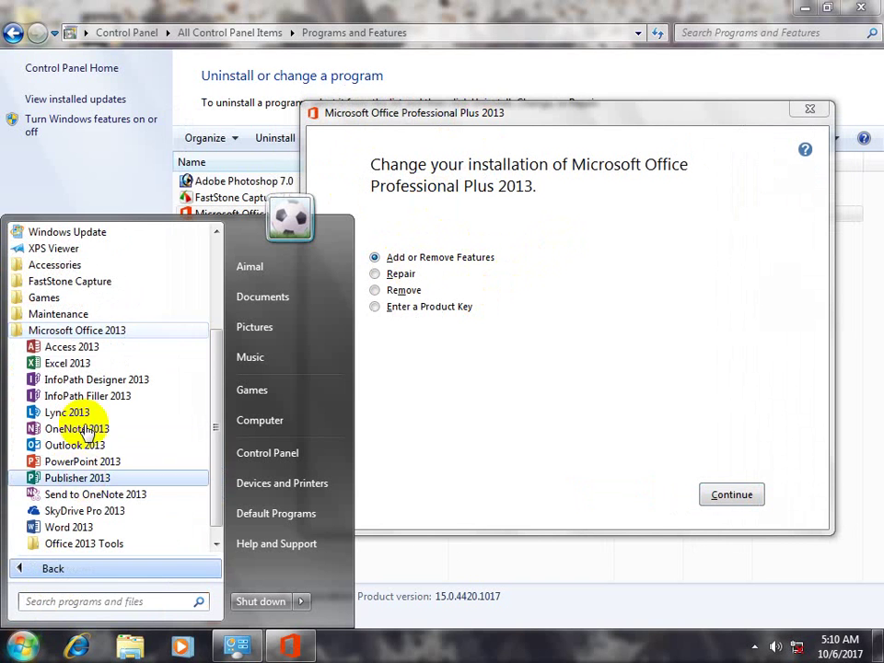
click(473, 415)
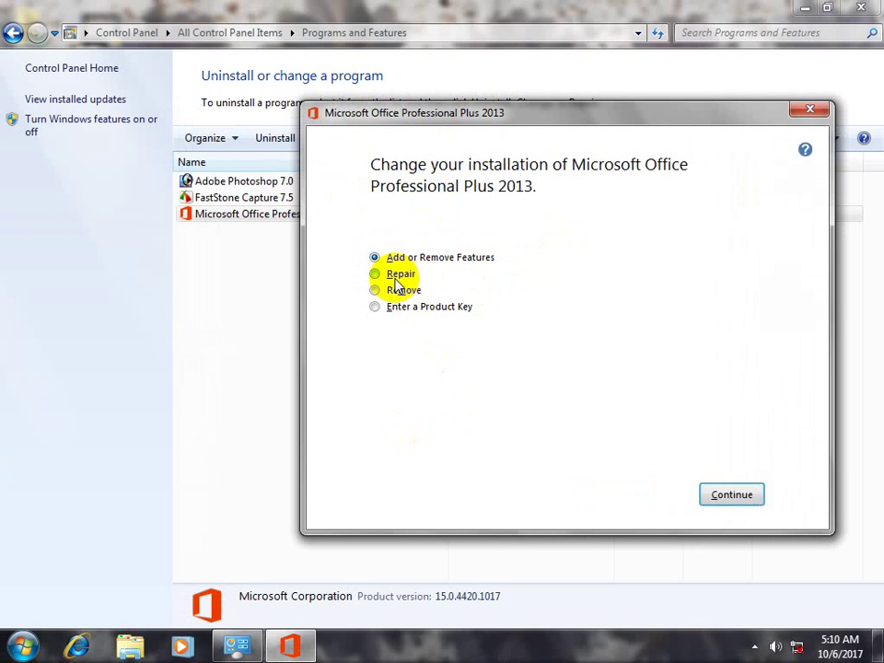
Launch Excel 2013 and Word 2013 from the Start menu
click(24, 637)
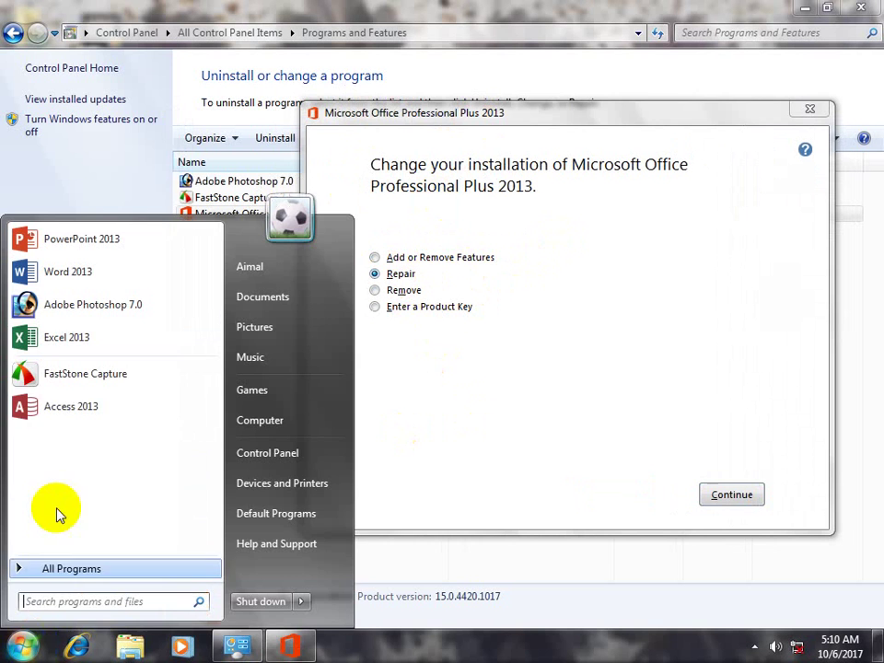
click(78, 568)
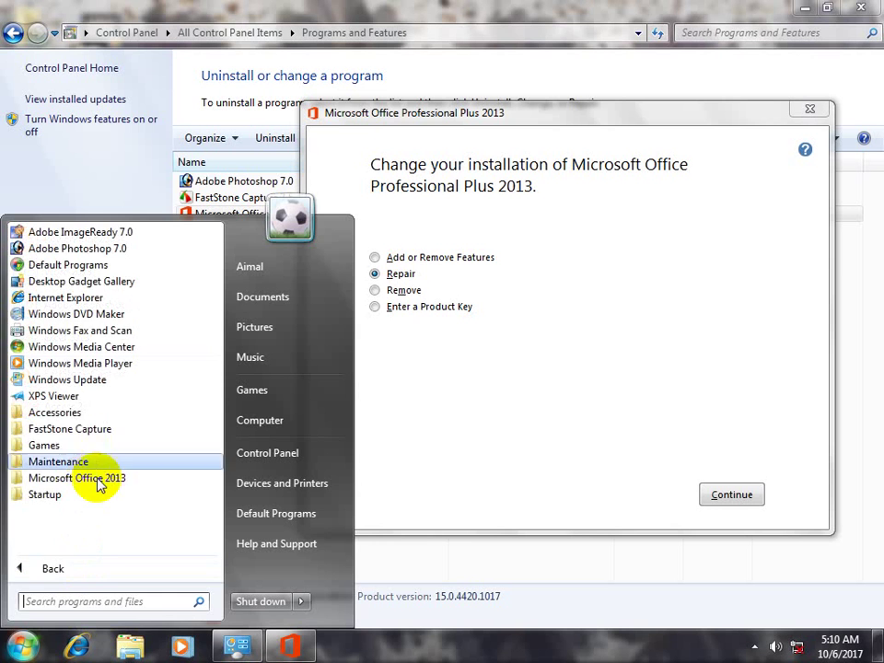
click(98, 479)
click(83, 364)
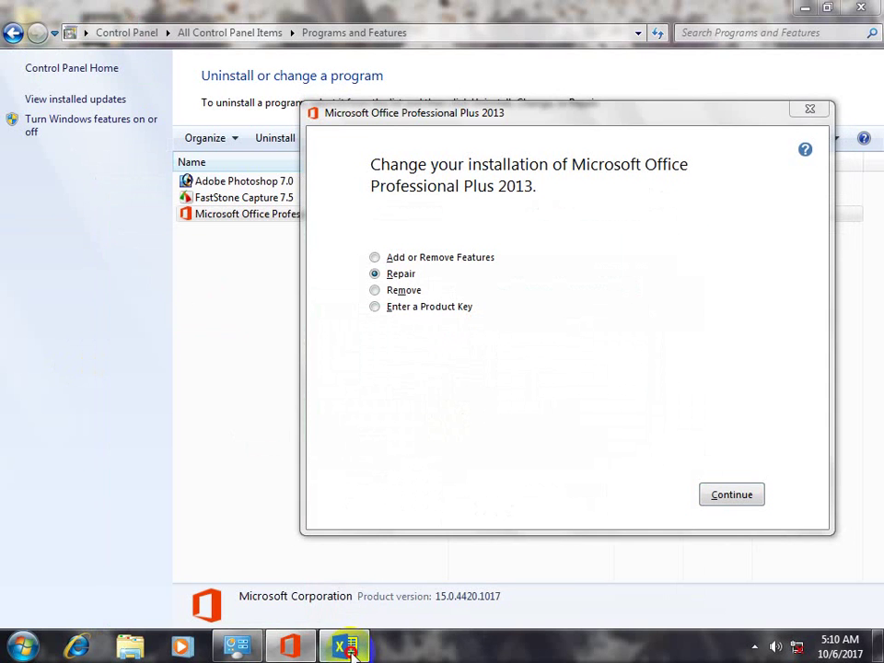
click(23, 646)
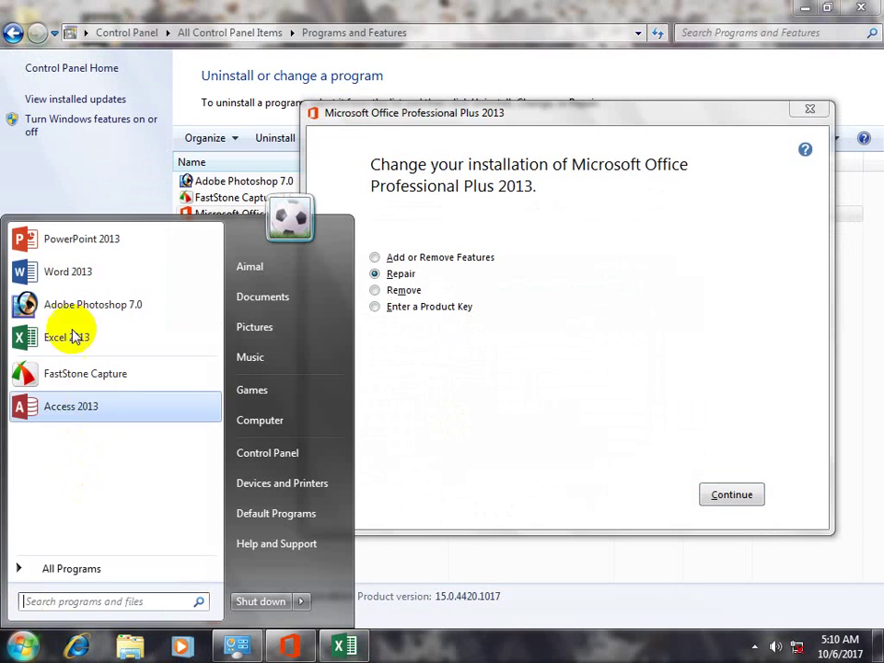
click(66, 272)
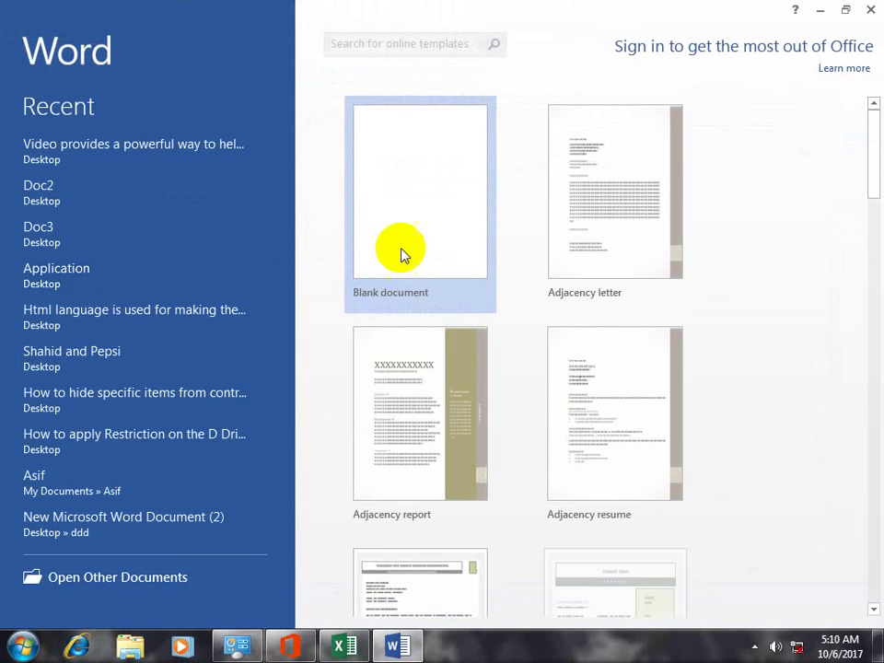
Create a blank Word document, pick Enter a Product Key in Office setup, then close Word
click(401, 252)
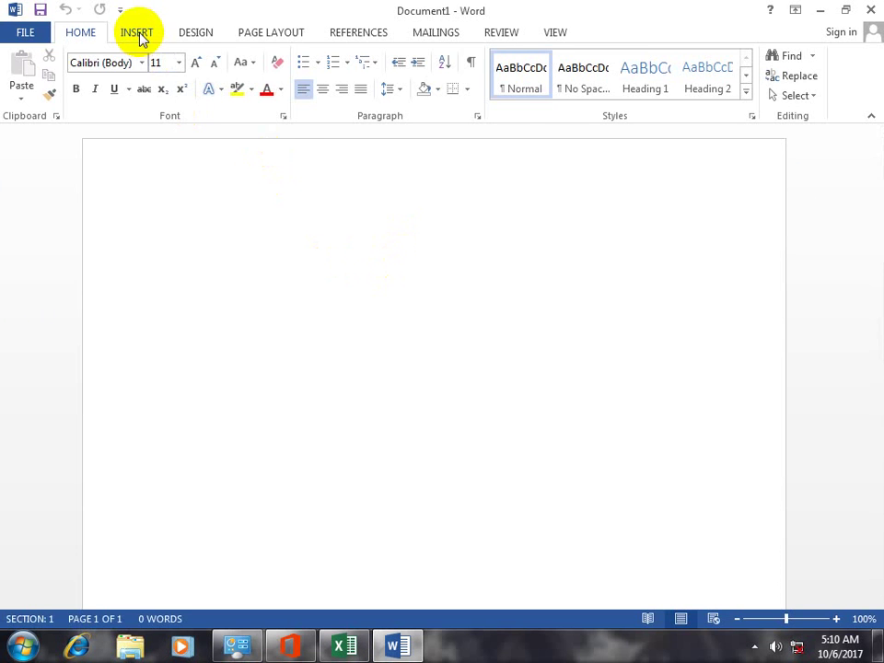
click(136, 34)
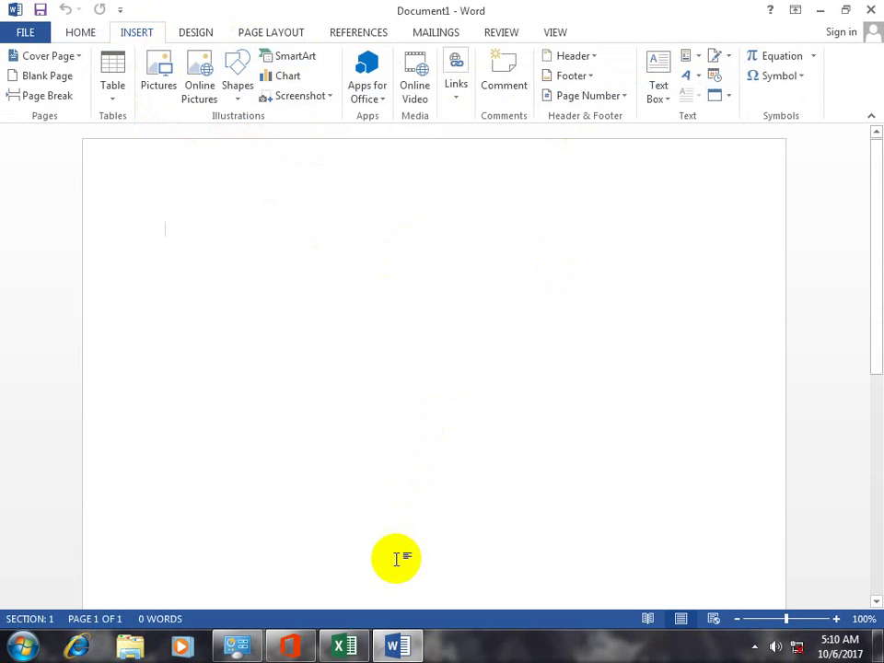
click(290, 644)
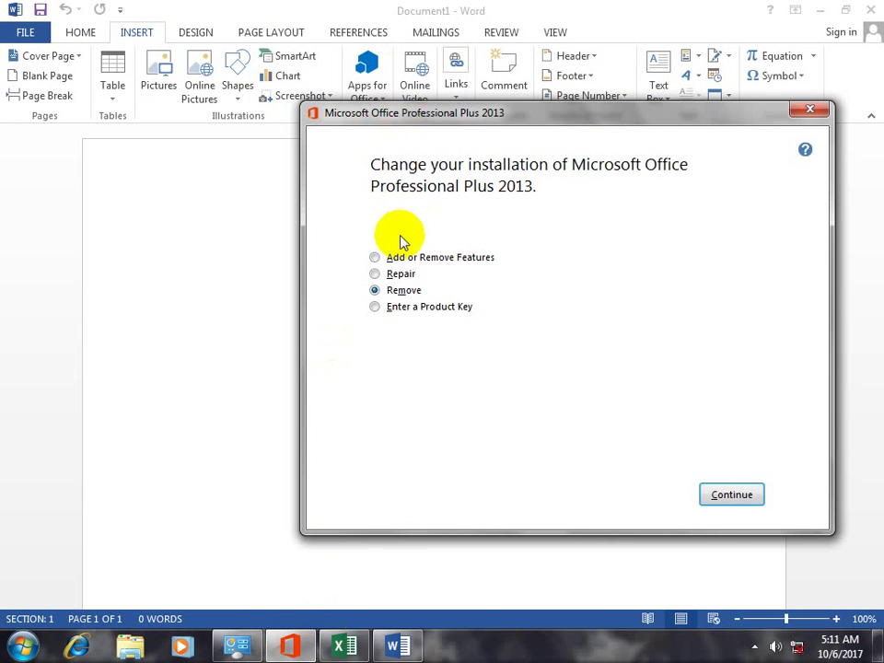
click(384, 308)
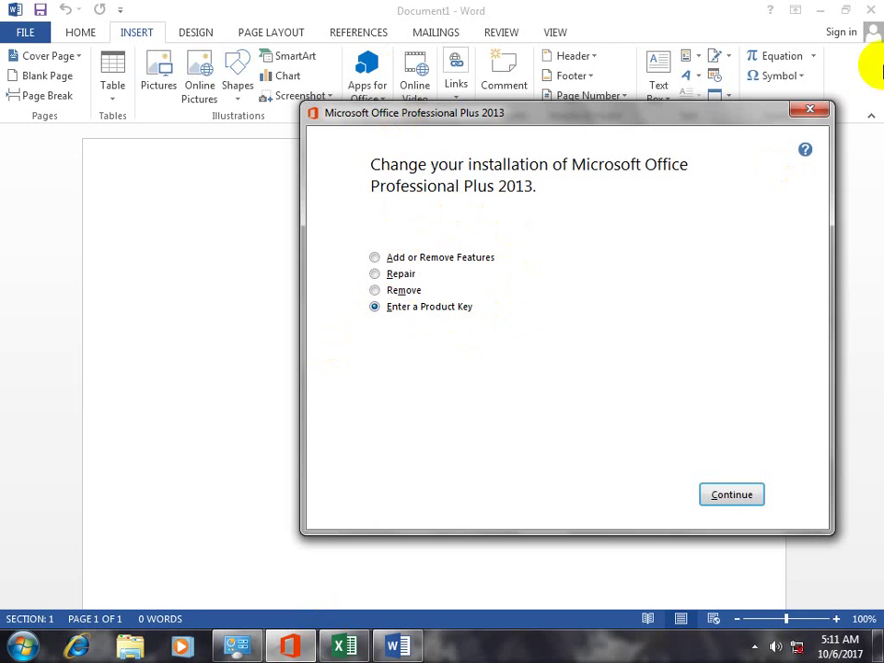
click(869, 11)
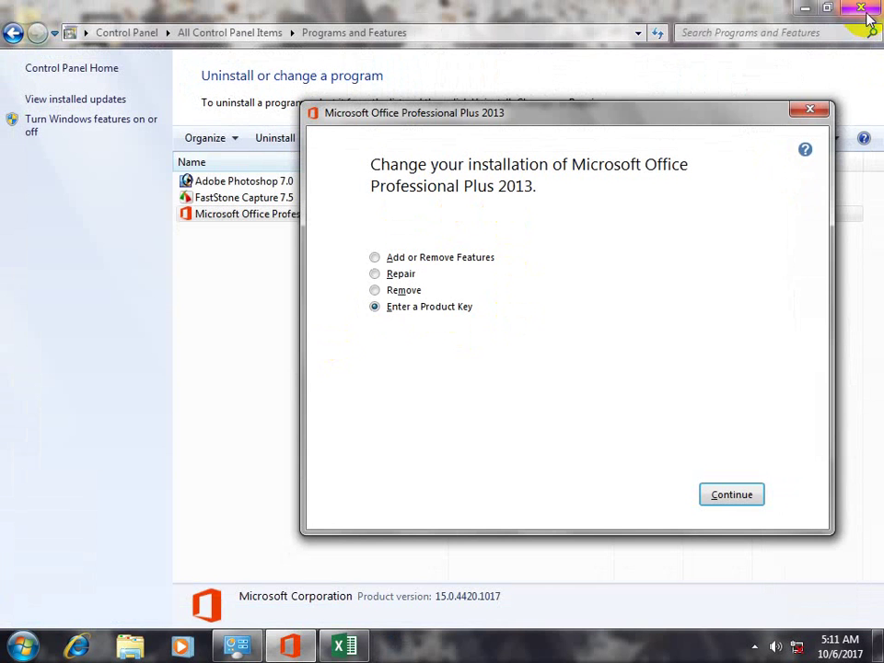
click(350, 644)
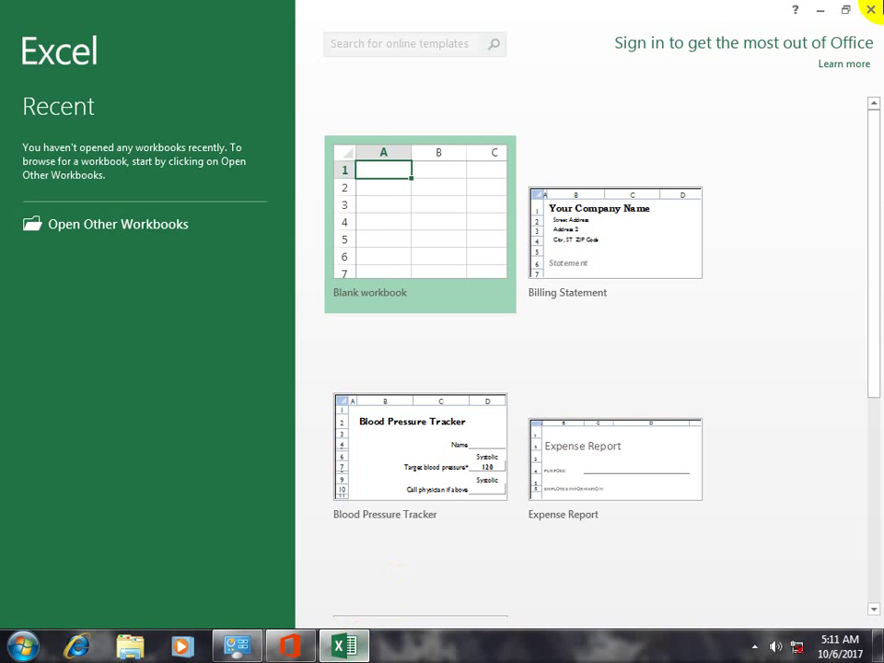
Close Excel and choose Add or Remove Features in Office 2013 Setup
click(869, 9)
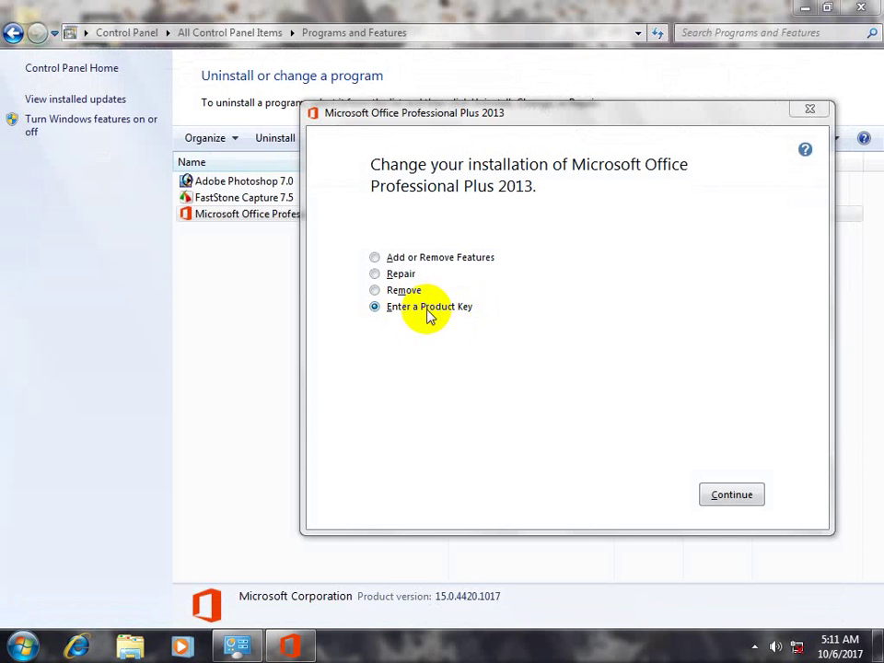
click(433, 257)
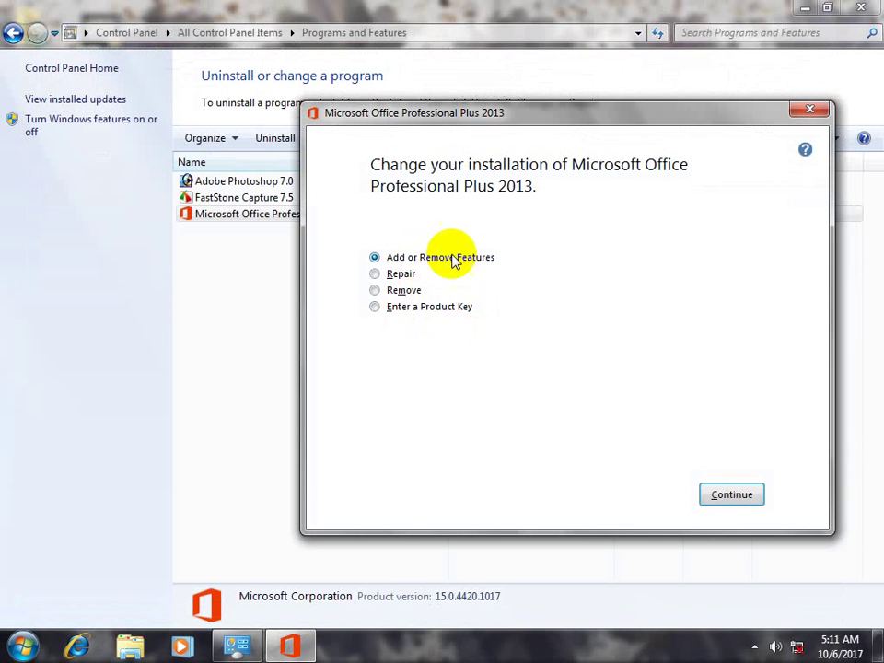
click(42, 628)
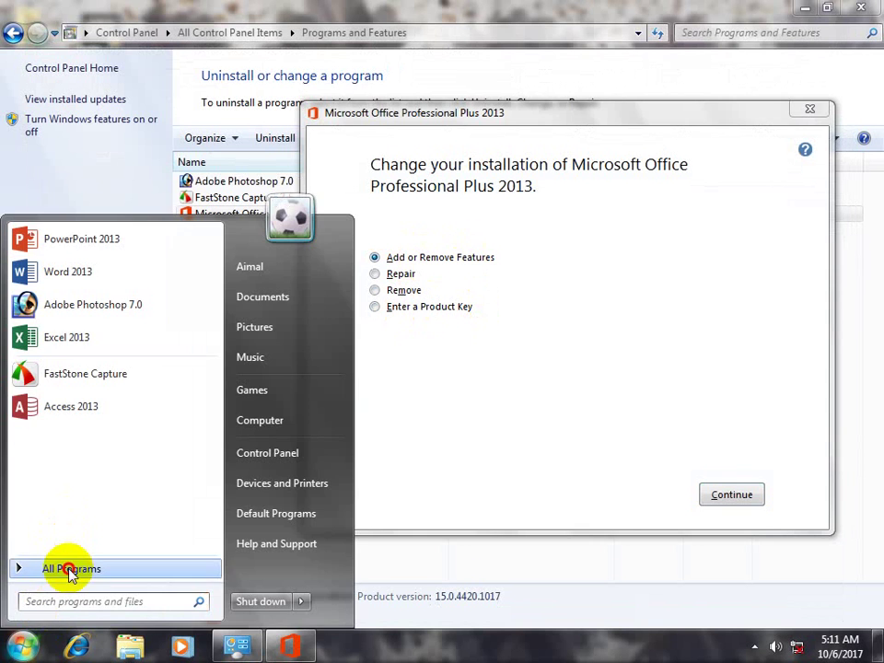
click(69, 568)
click(69, 477)
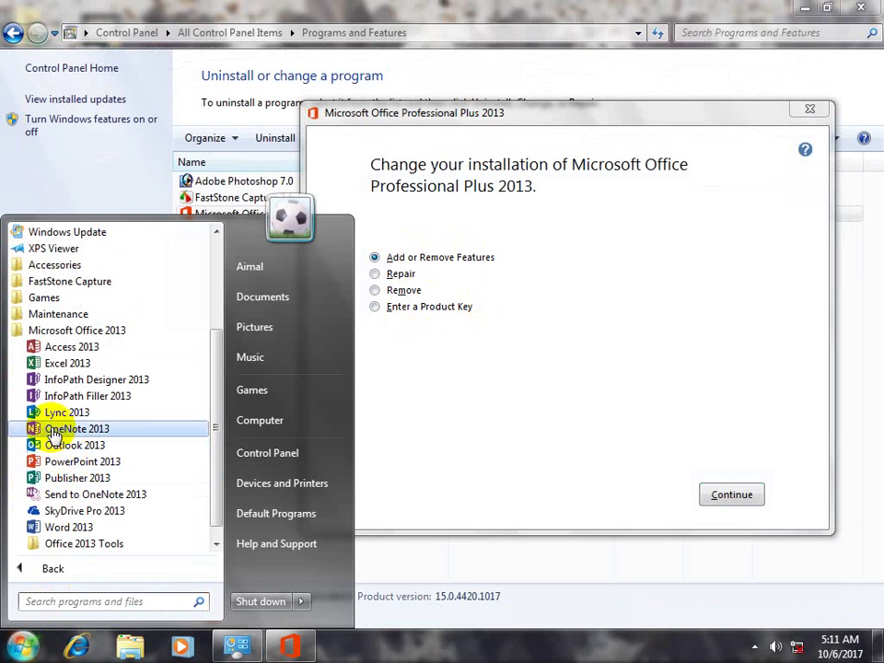
click(409, 437)
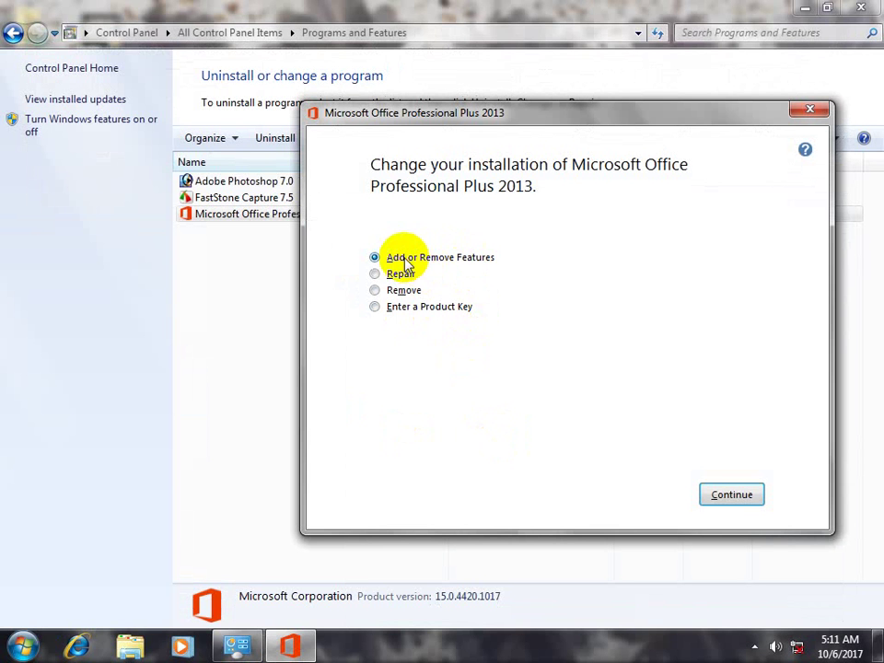
Set Microsoft Lync to Not Available in the Installation Options tree
click(733, 495)
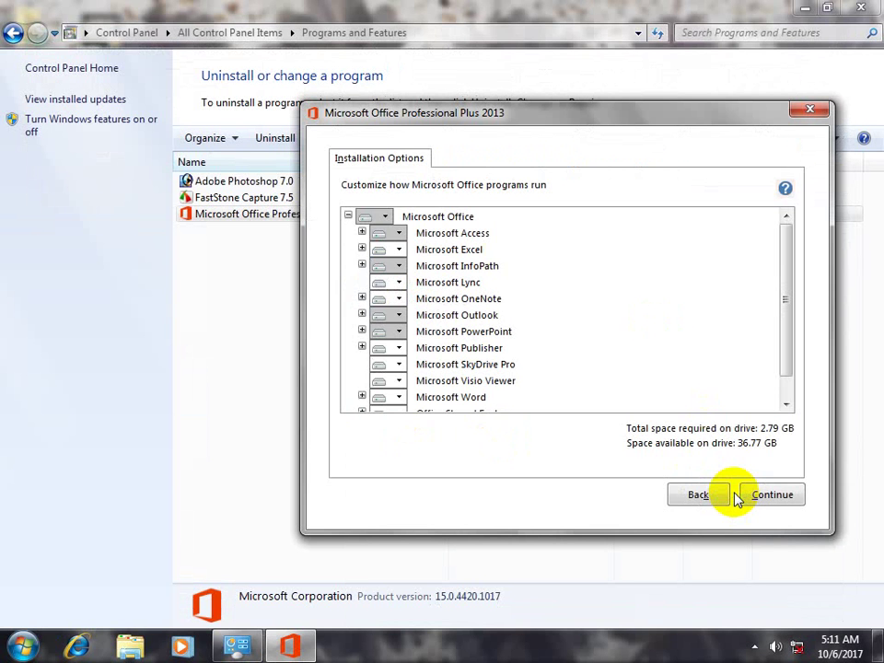
drag(783, 300, 783, 276)
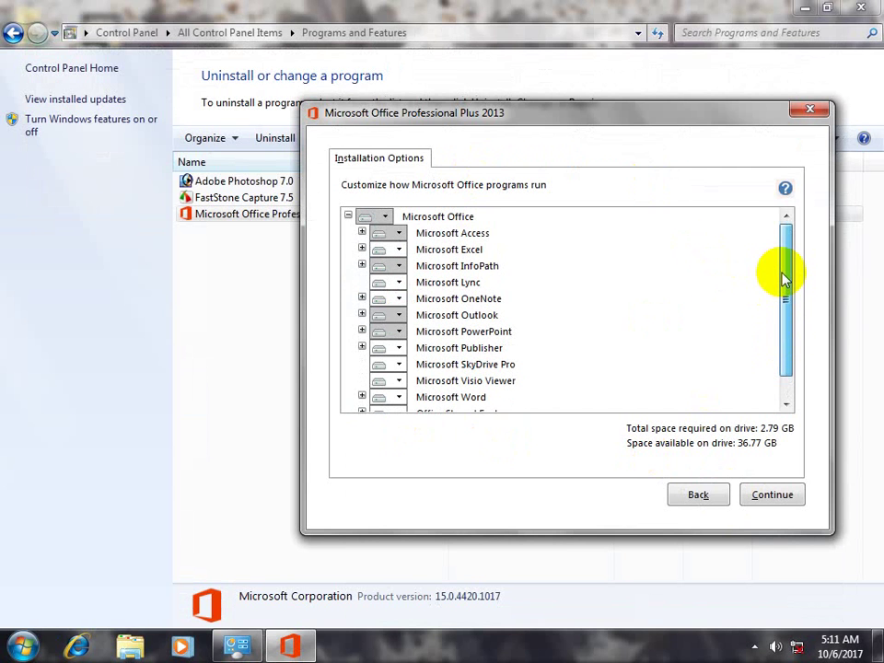
click(398, 283)
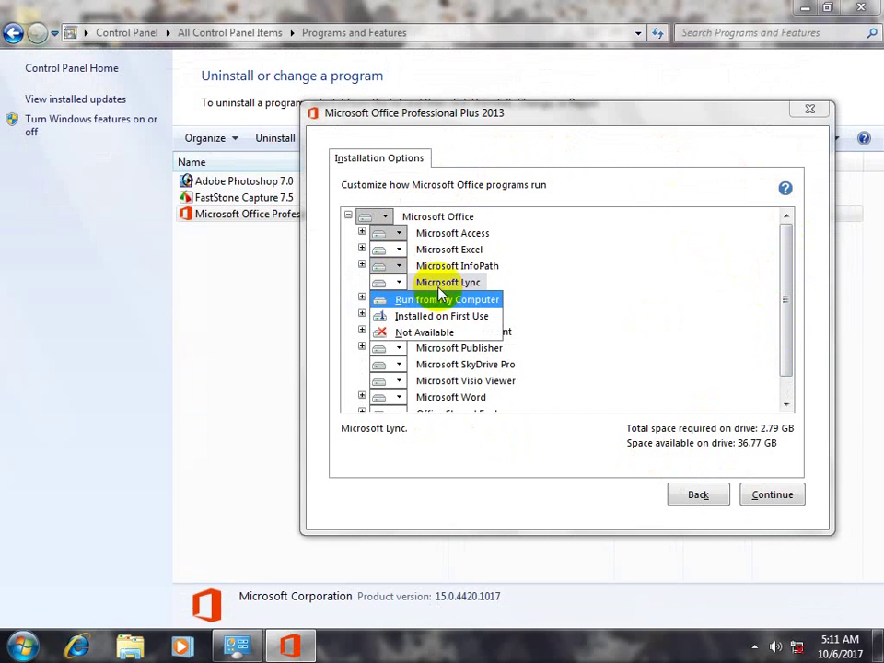
click(431, 333)
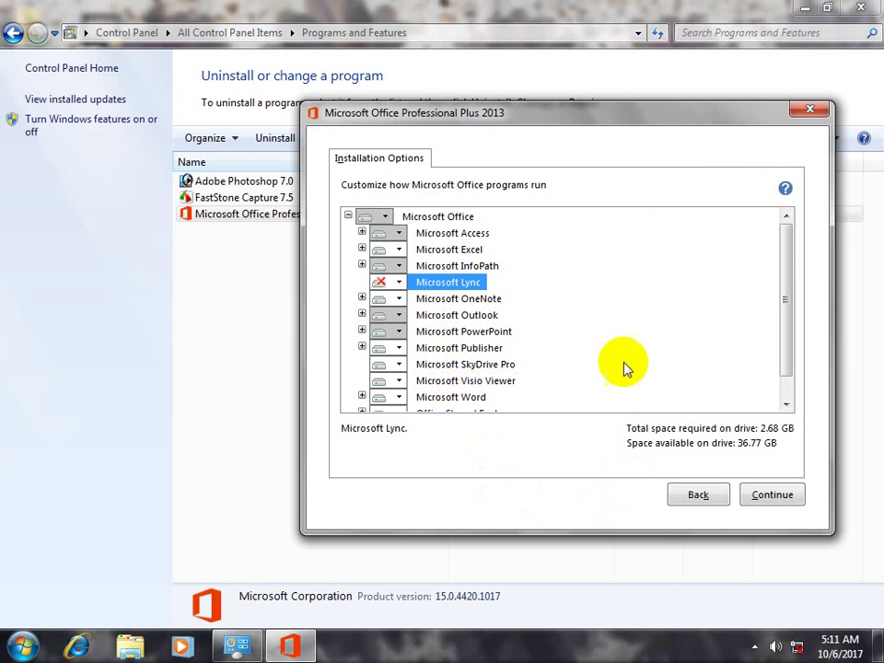
click(398, 282)
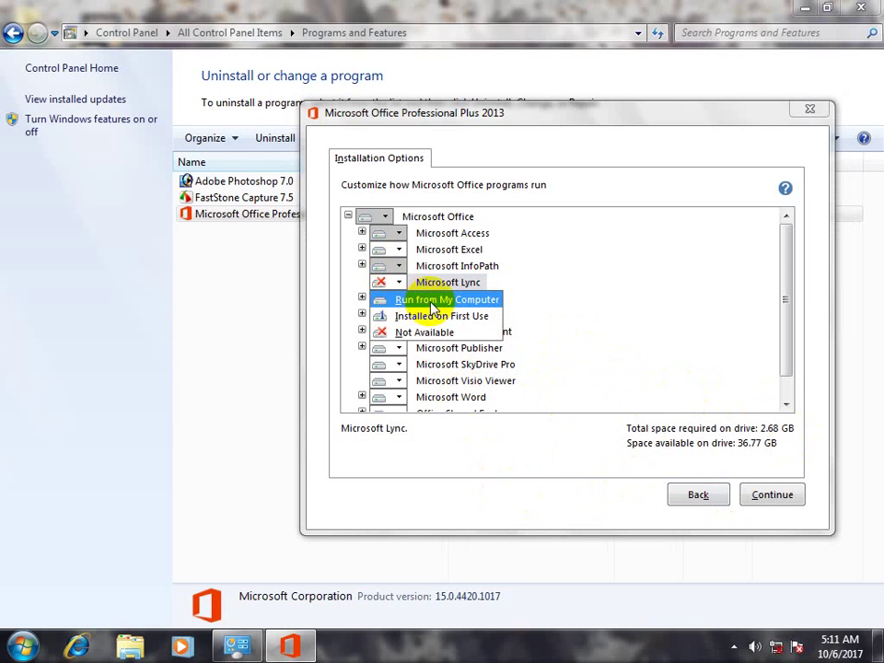
click(430, 302)
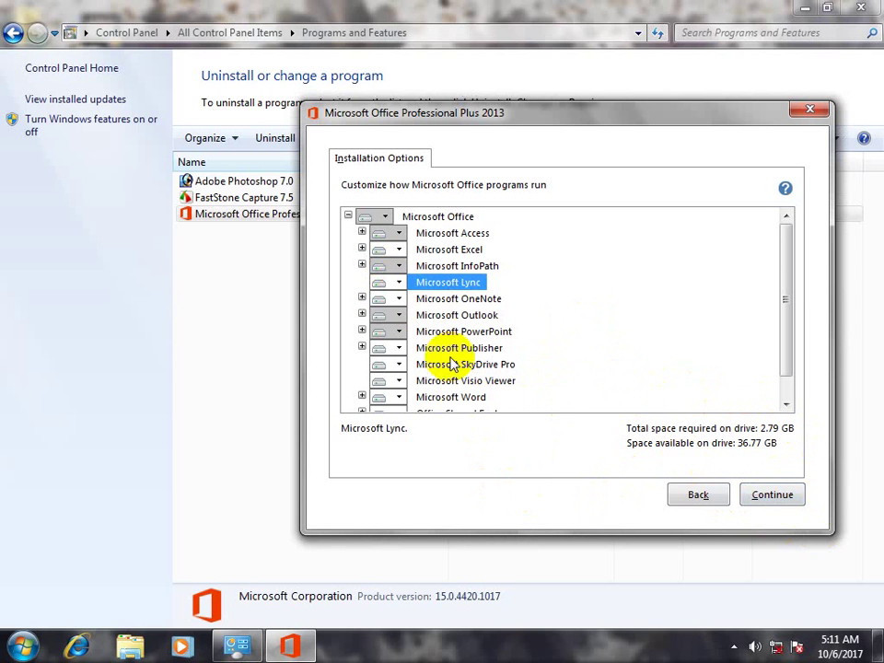
click(398, 282)
click(425, 333)
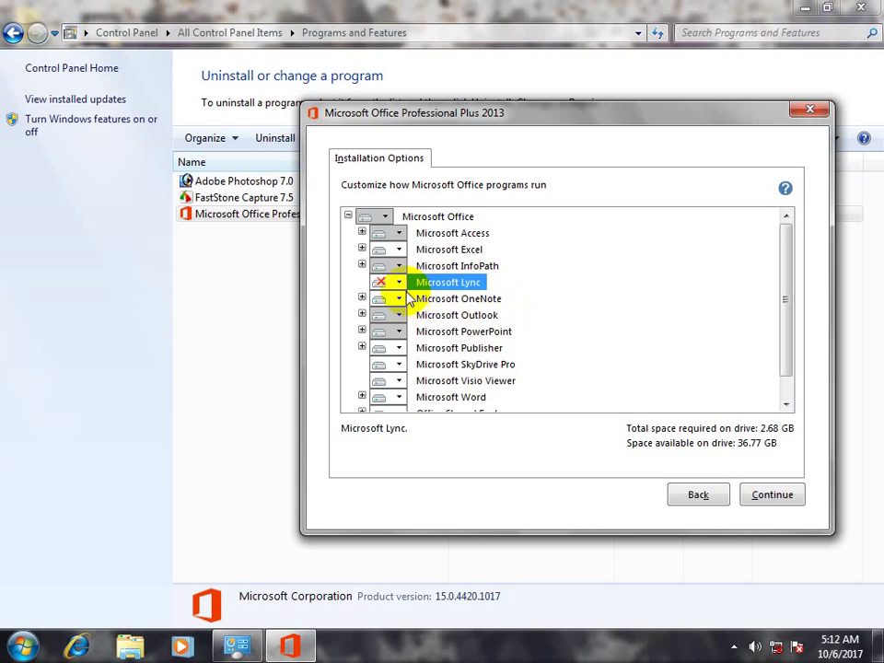
Continue with the Lync removal, wait for Office Professional Plus 2013 to finish configuring, then close Setup
click(772, 496)
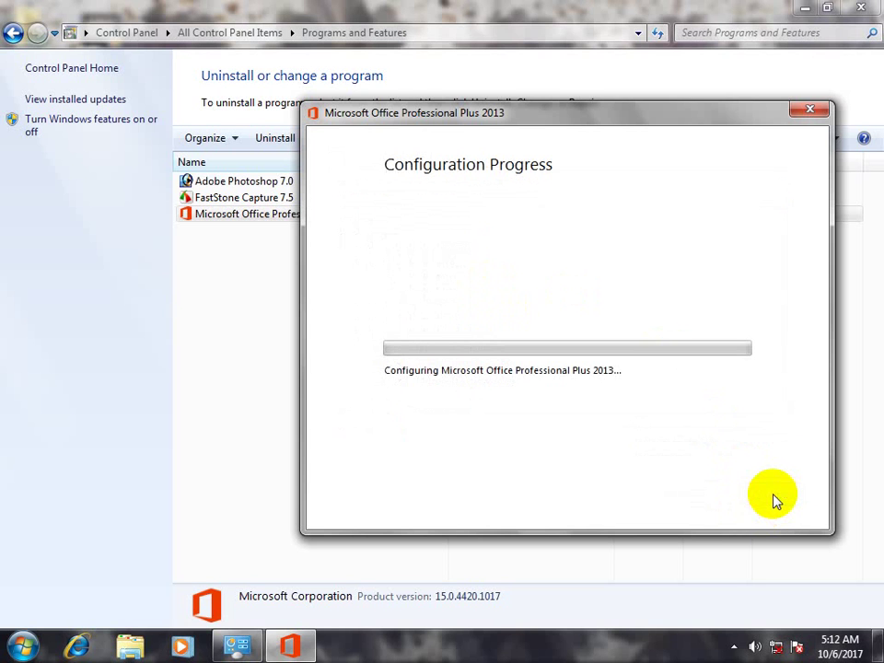
drag(486, 122, 465, 87)
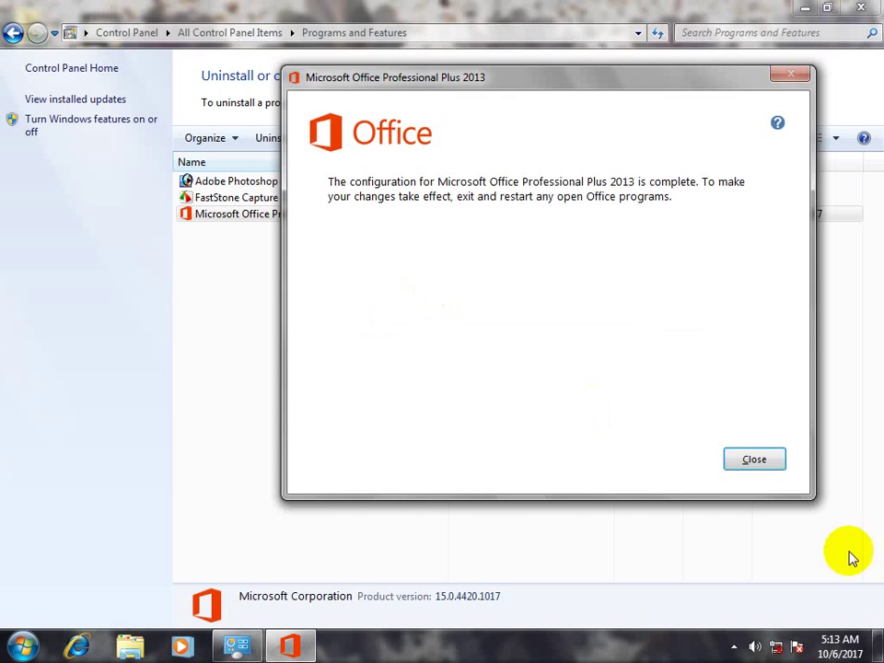
click(747, 461)
Browse the Microsoft Office 2013 folder in the Start menu's All Programs list
click(23, 646)
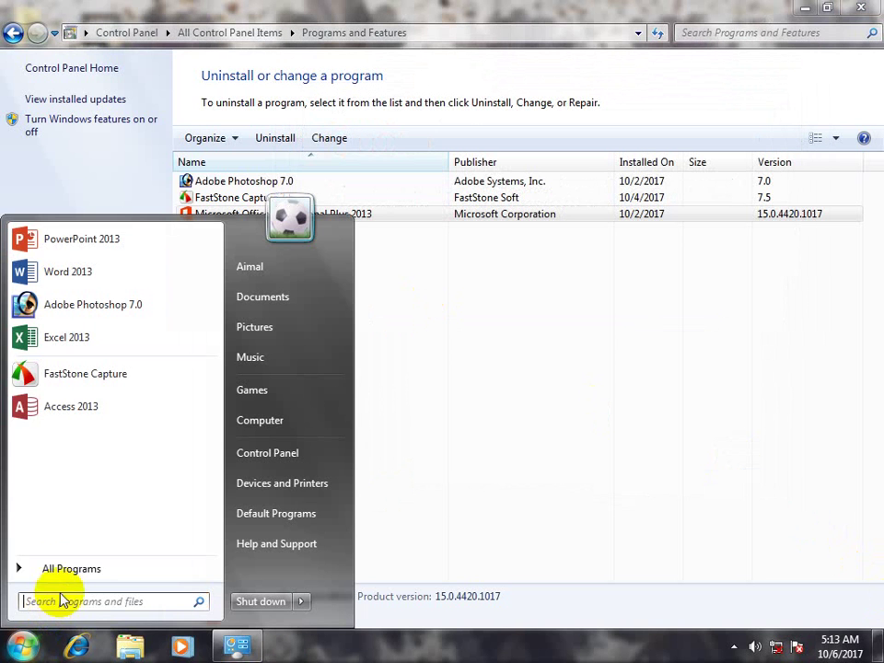
click(76, 566)
click(96, 478)
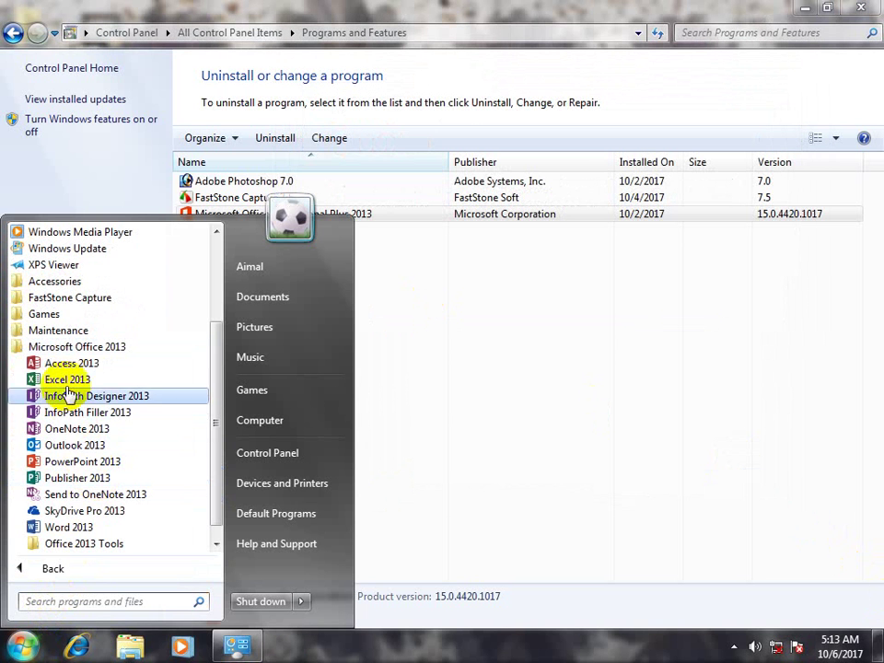
click(623, 416)
Click through the Office, FastStone Capture 7.5 and Photoshop 7.0 entries, then view installed updates
click(282, 219)
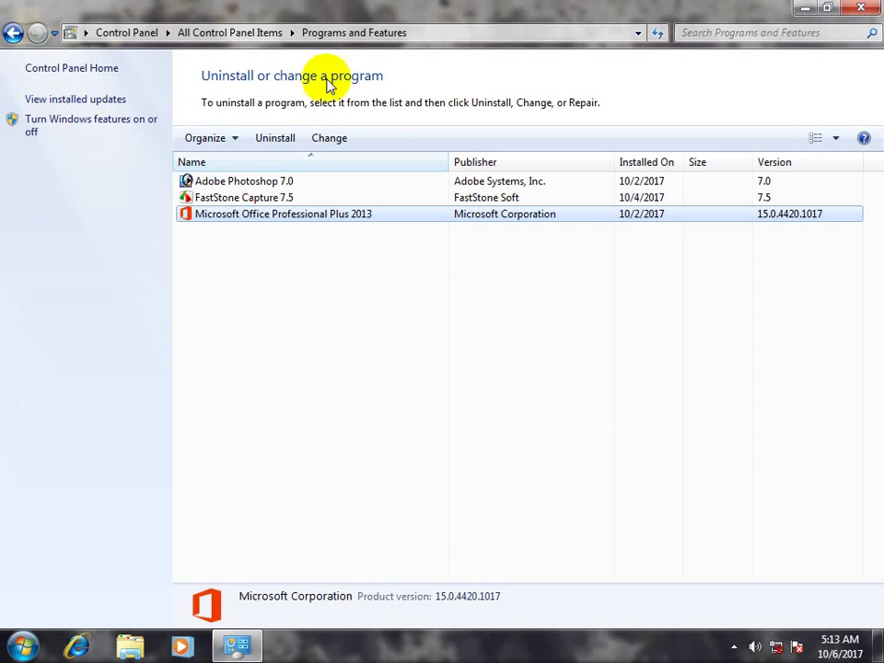
click(239, 202)
click(236, 212)
click(233, 197)
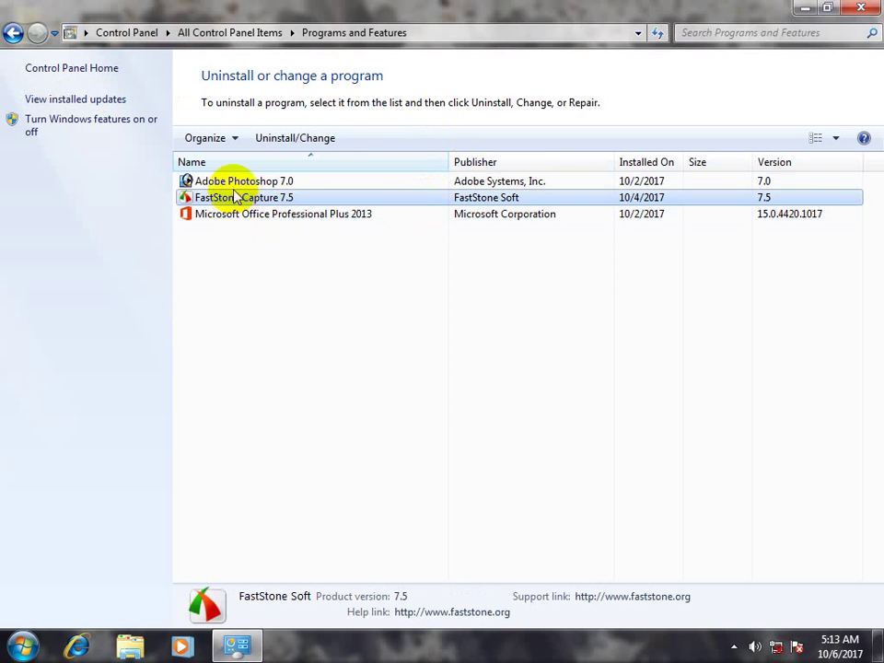
click(232, 183)
click(246, 214)
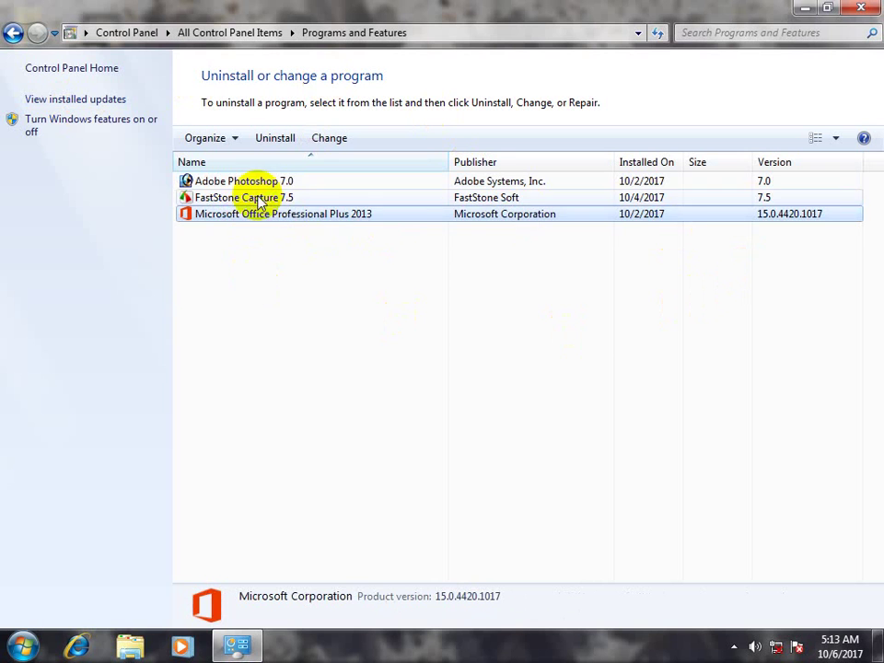
click(262, 197)
click(262, 213)
click(94, 100)
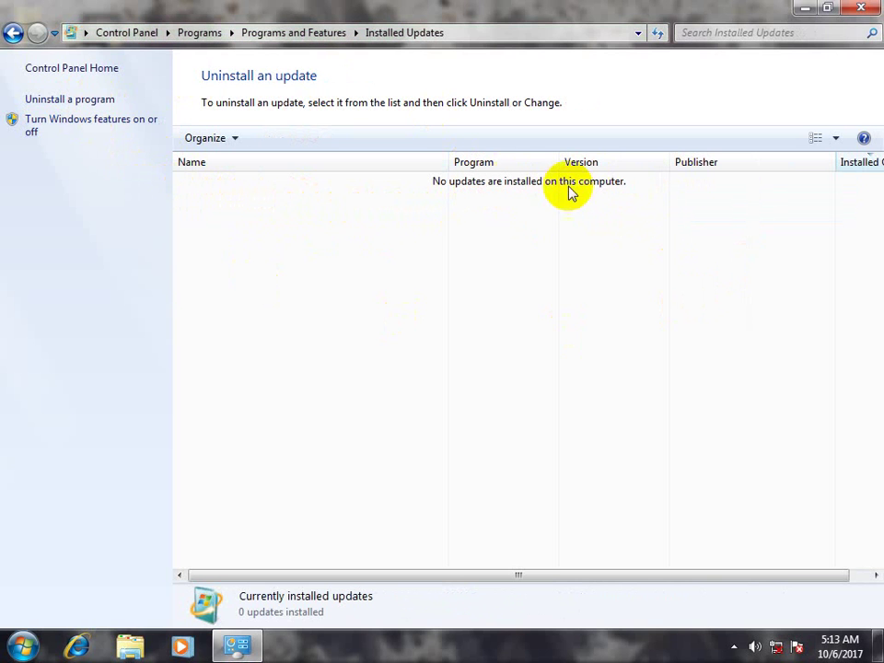
Return from Installed Updates to Programs and Features, then open the Start menu
click(14, 33)
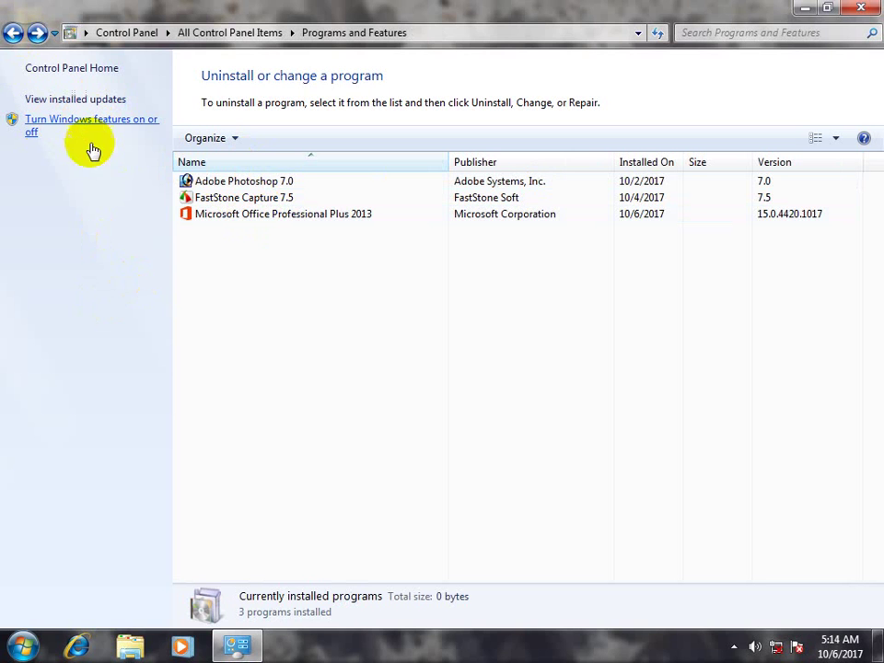
click(22, 645)
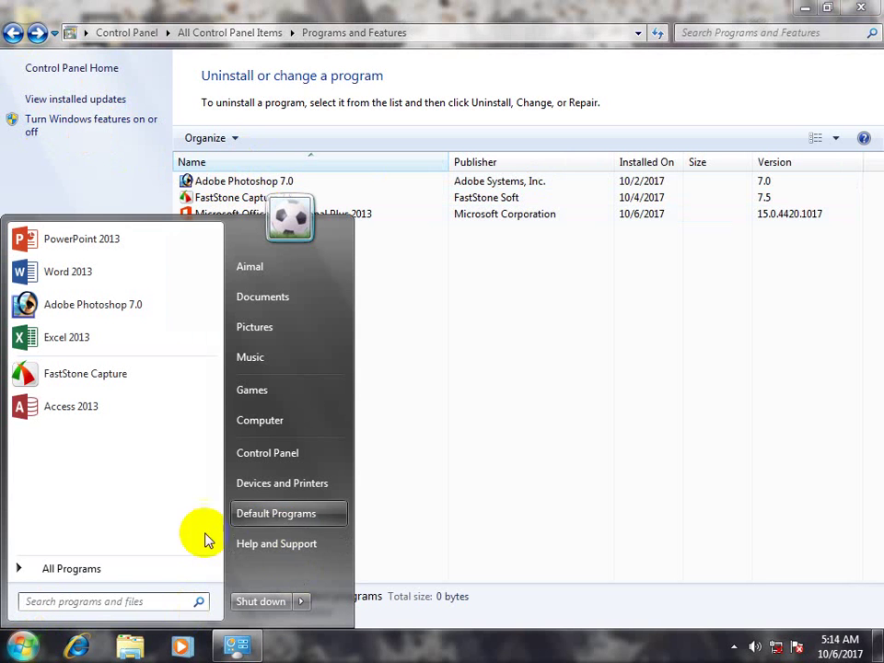
Customize Games so it never checks online for updates, then close the Games window
click(257, 390)
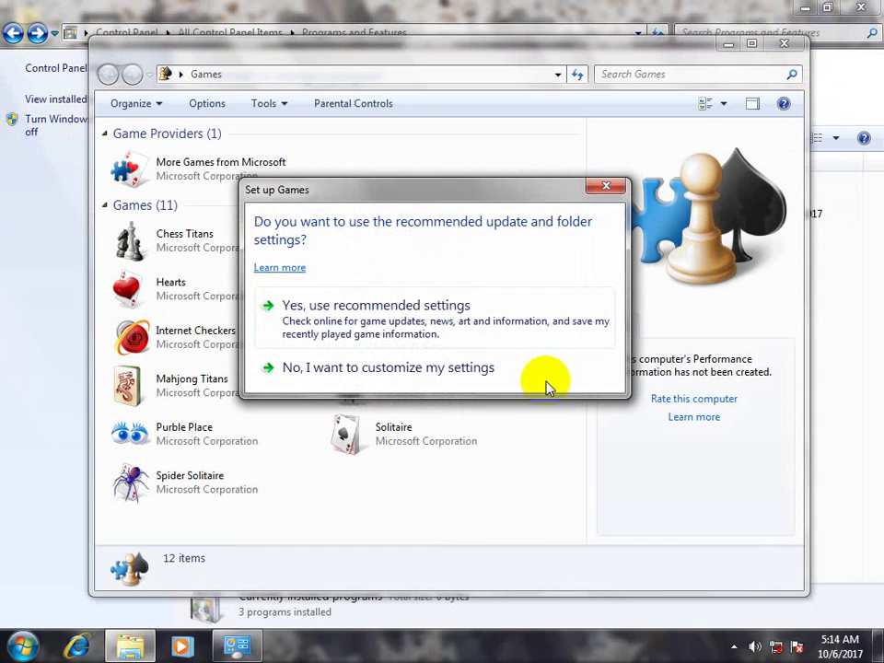
click(432, 364)
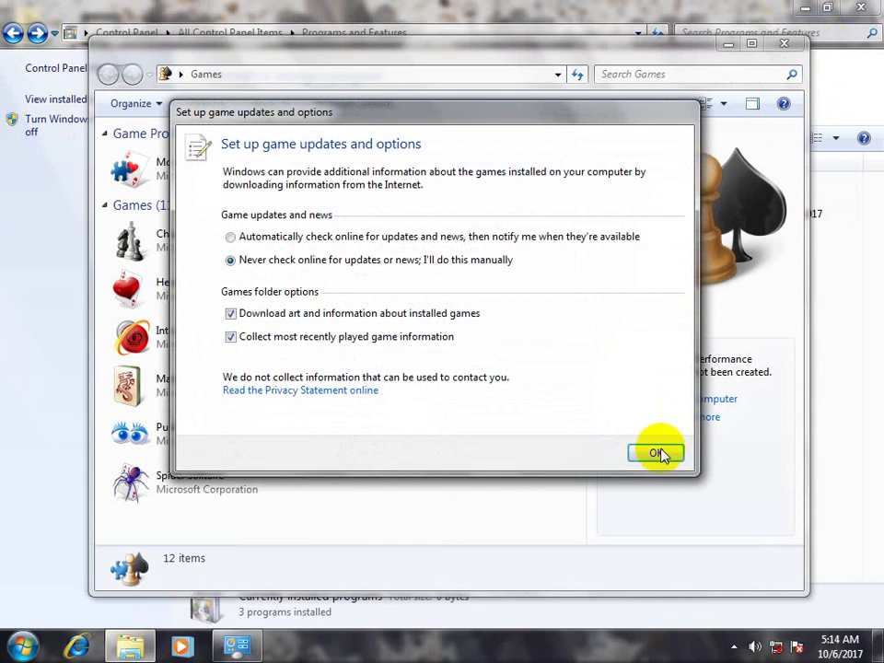
click(655, 453)
click(783, 43)
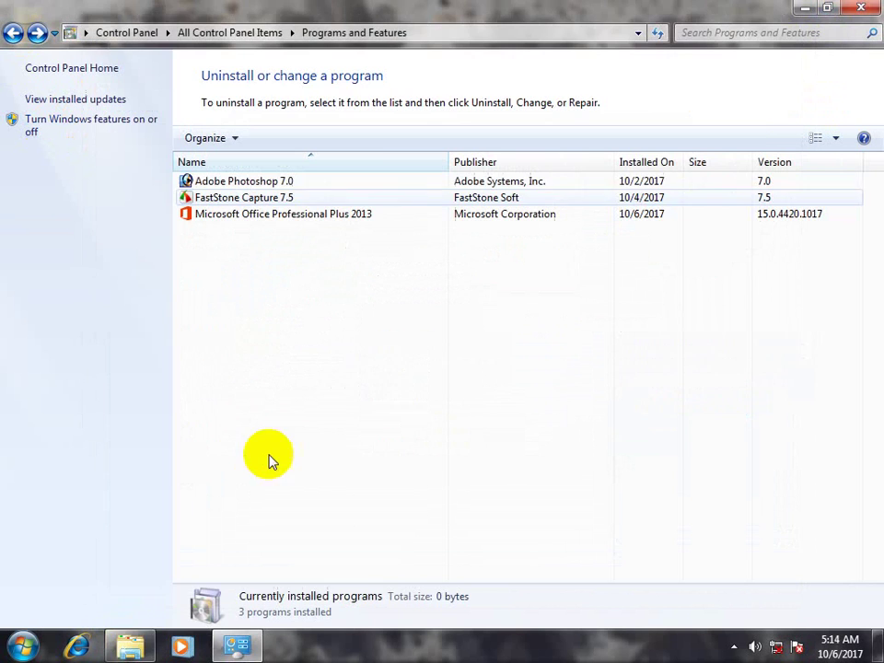
Browse the Games and Accessories folders in the Start menu's All Programs list
click(22, 646)
click(110, 568)
click(80, 449)
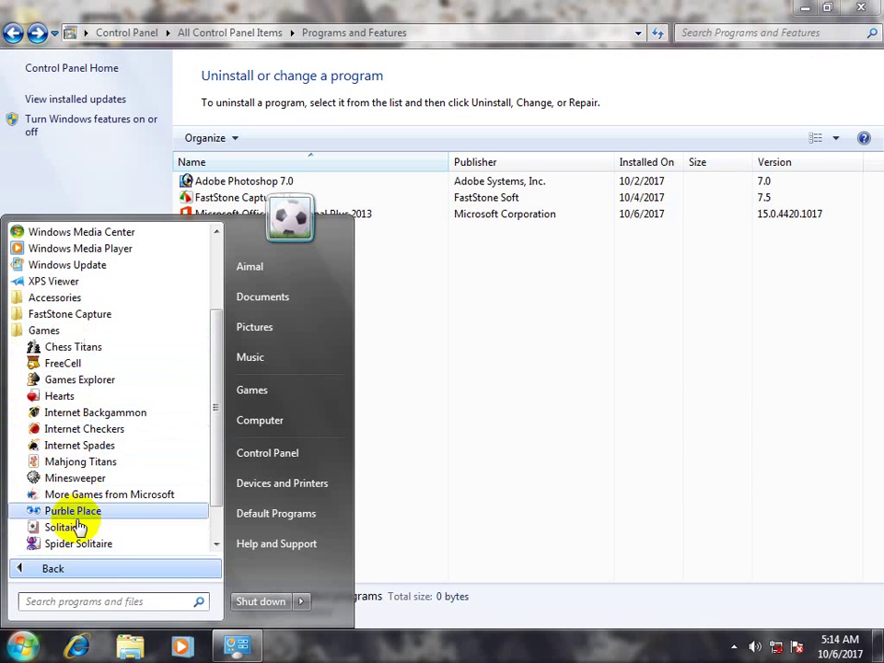
click(434, 413)
click(24, 646)
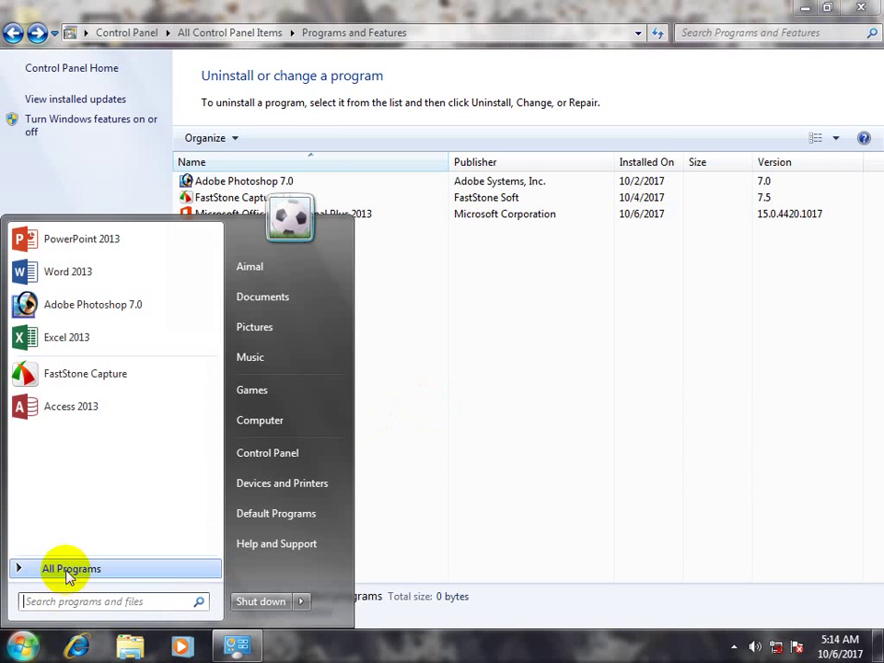
click(67, 568)
click(54, 413)
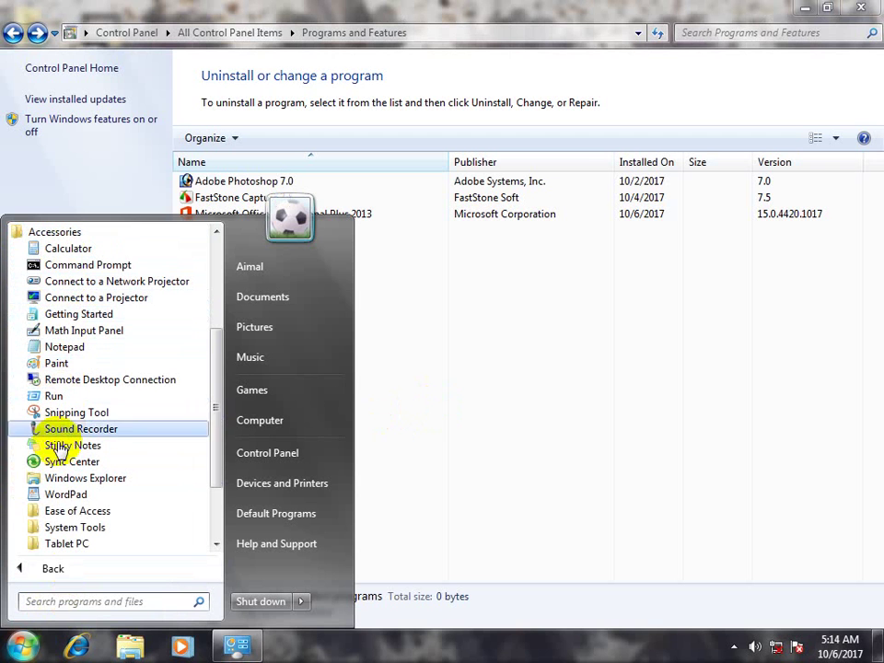
click(536, 401)
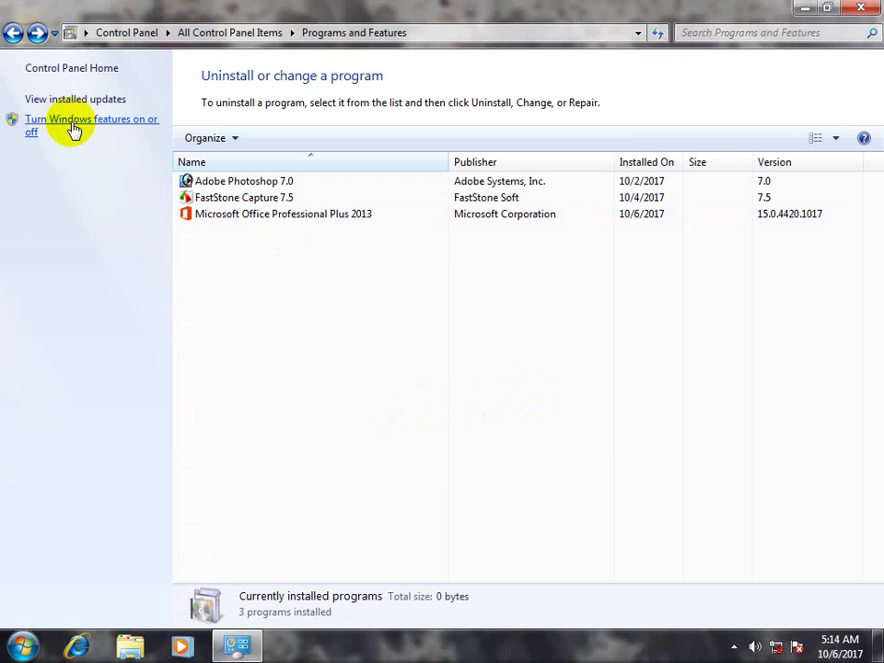
Clear the Games checkbox in Windows Features and apply the change
click(74, 130)
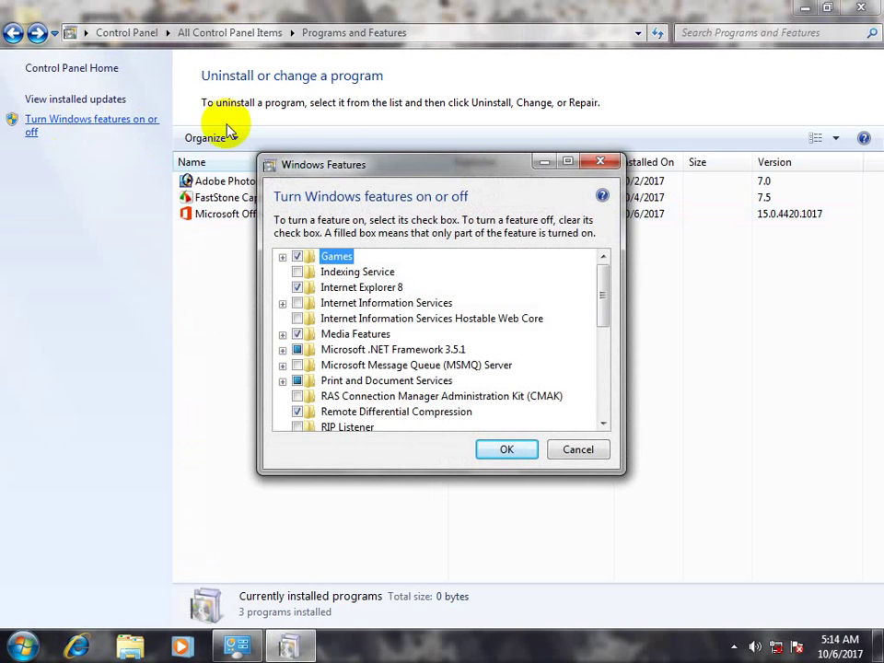
drag(347, 171, 398, 153)
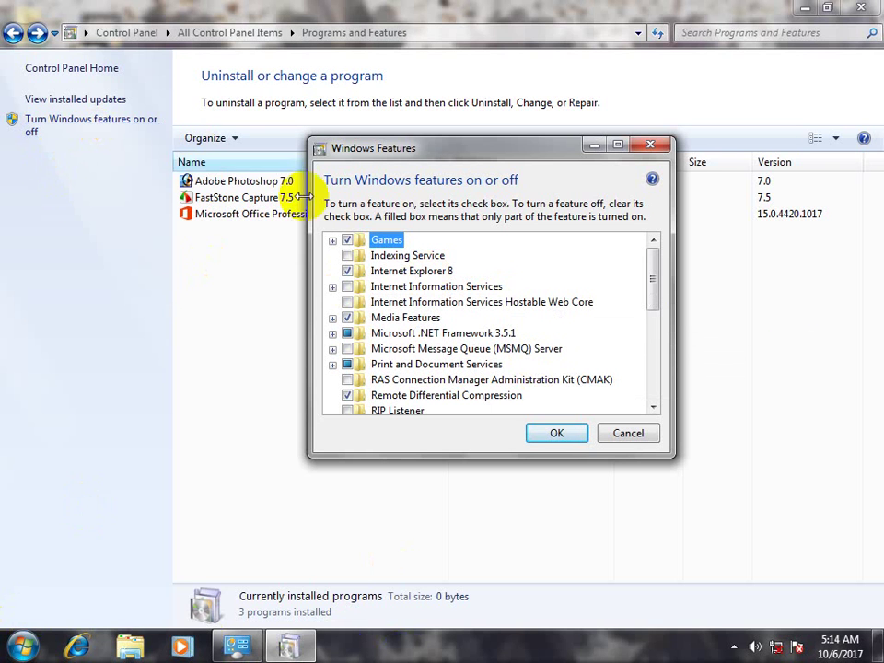
click(347, 240)
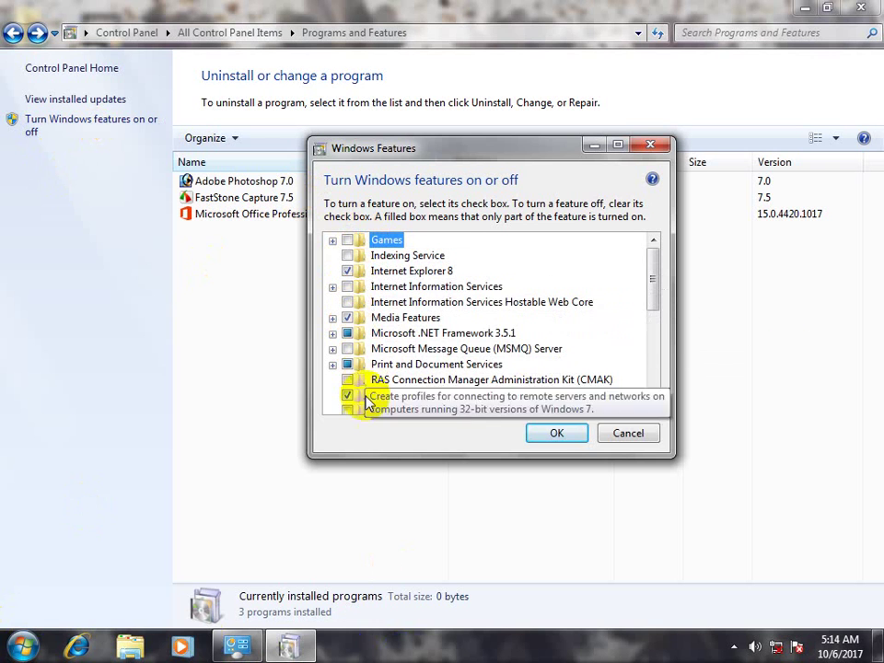
click(556, 435)
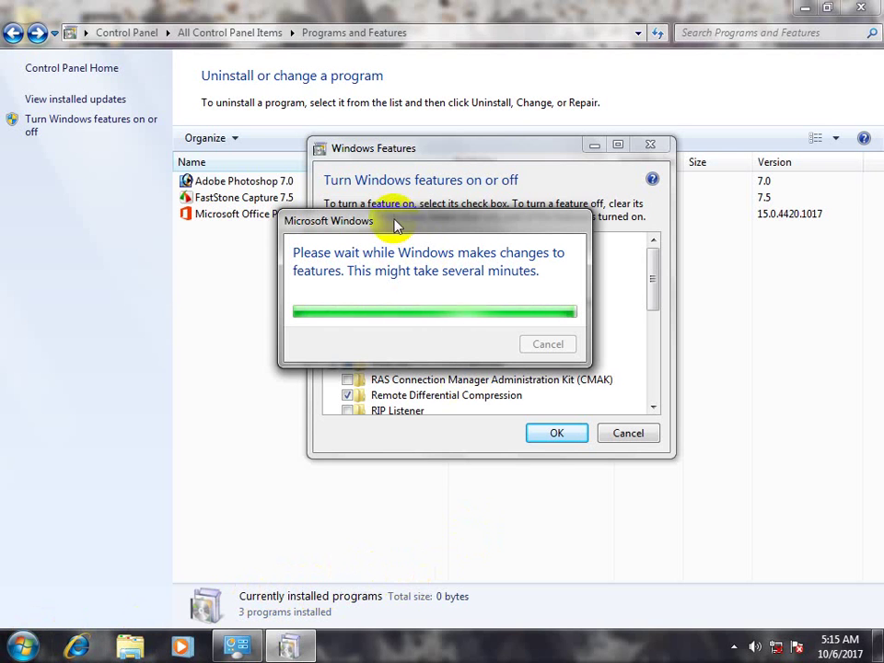
drag(418, 223, 509, 79)
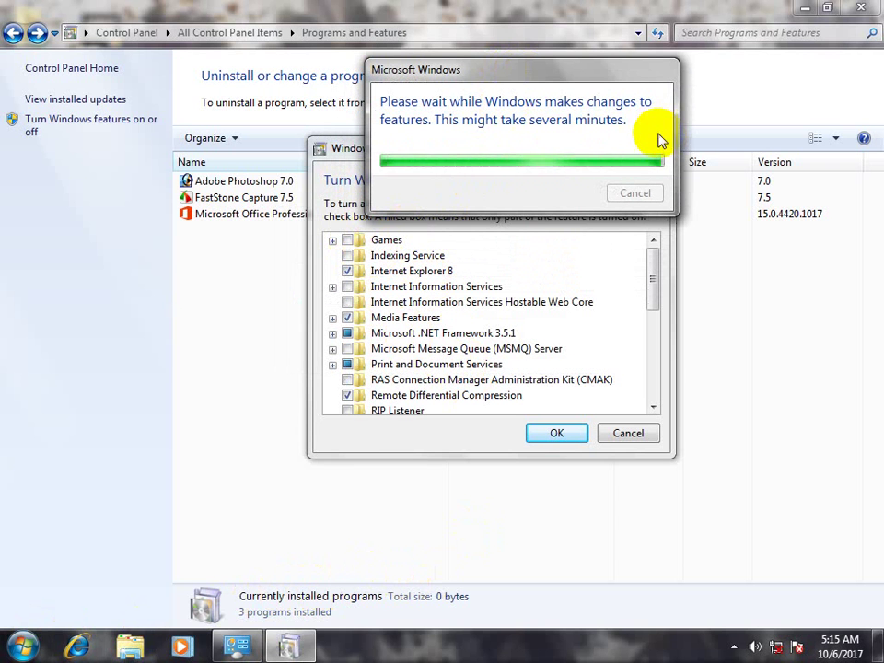
Check the Games Start menu folder, then turn Games back on in Windows Features
click(20, 646)
click(69, 574)
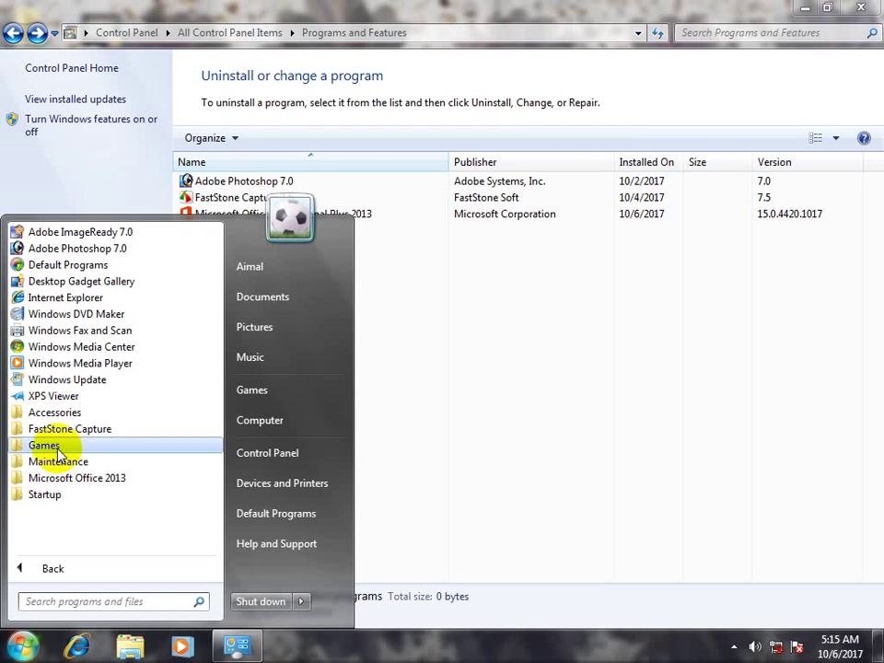
click(59, 445)
click(479, 312)
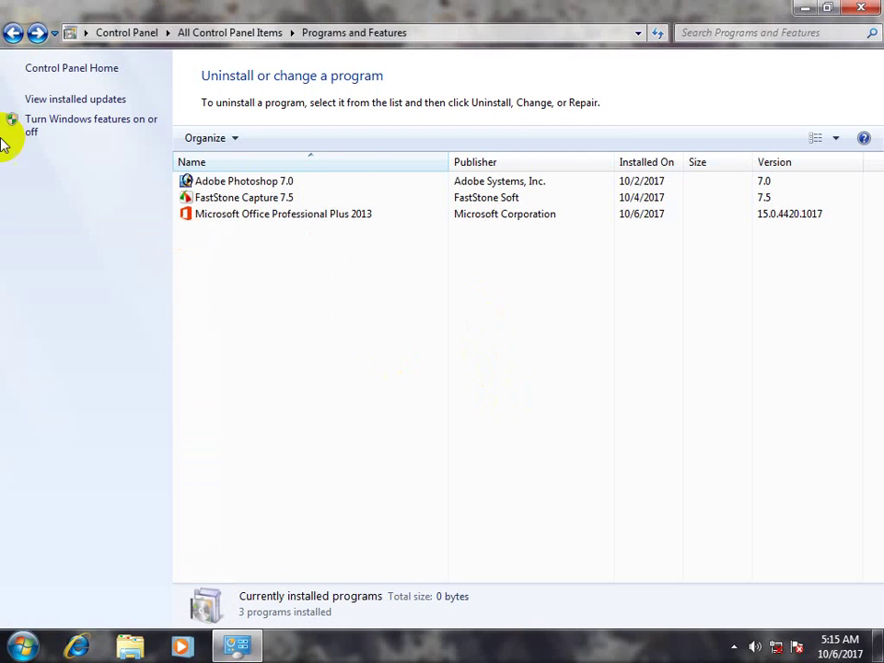
click(72, 134)
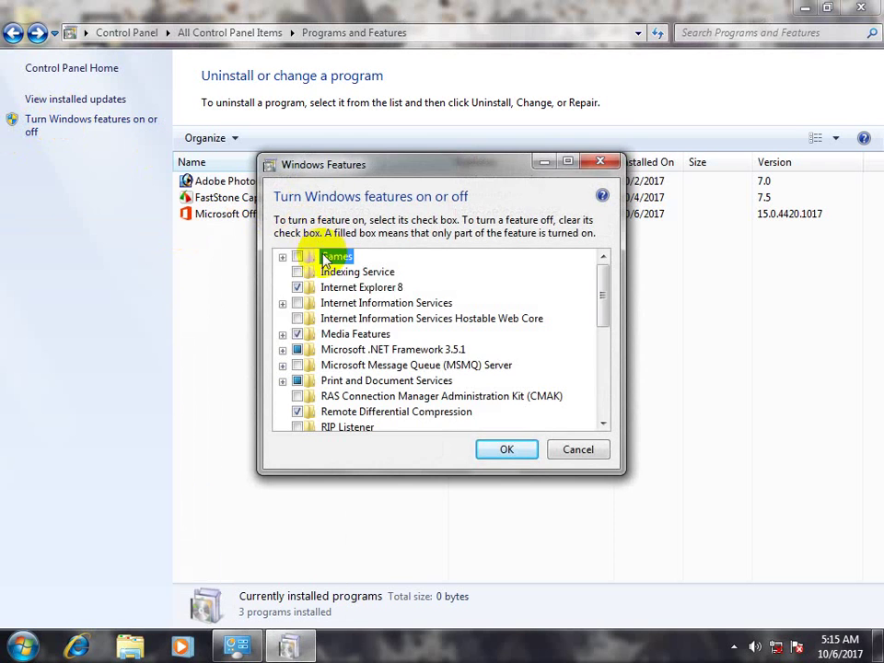
click(488, 451)
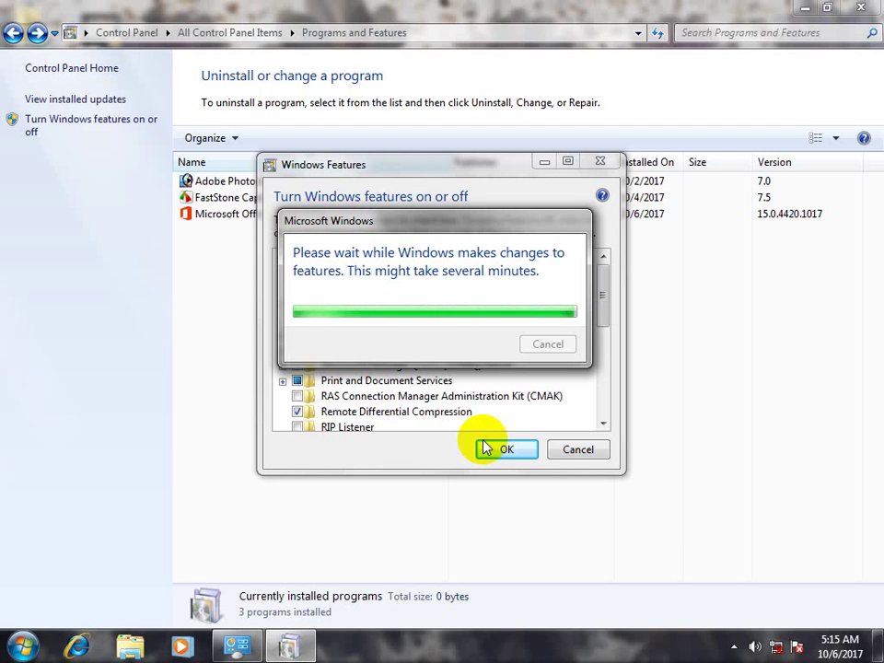
Confirm Chess, FreeCell, Hearts and the other games now appear in the Start menu Games folder
click(22, 646)
click(97, 574)
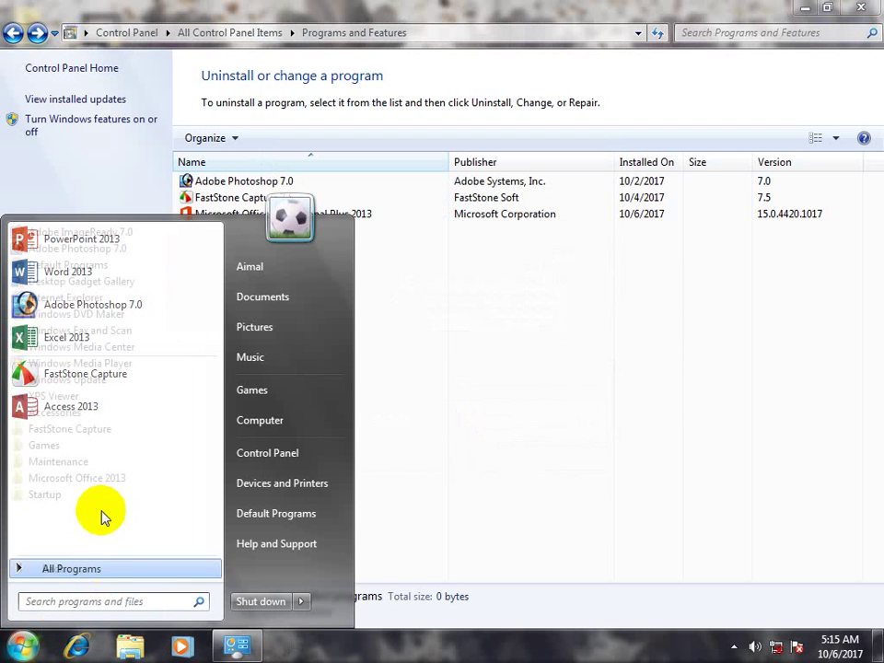
click(66, 446)
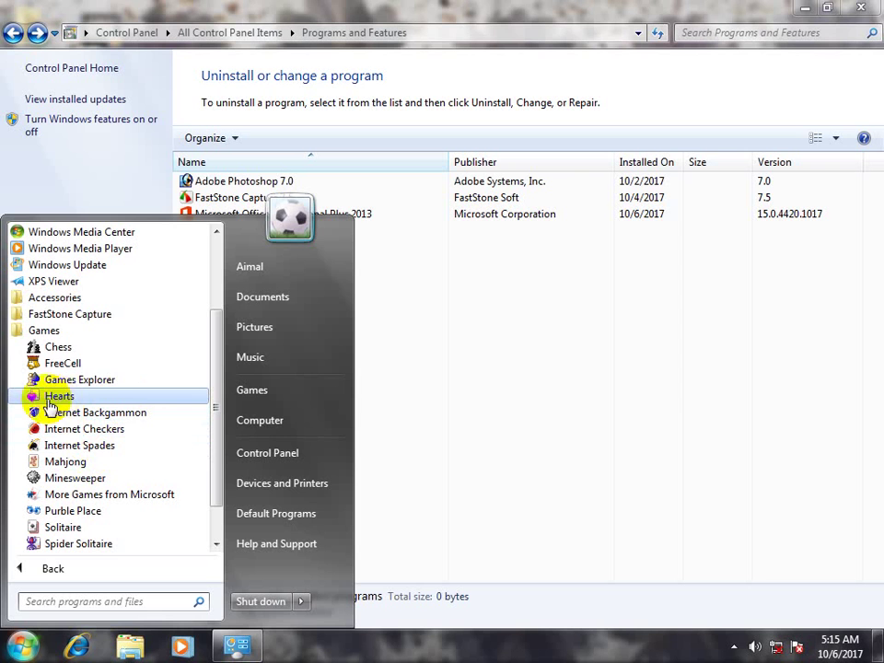
click(487, 425)
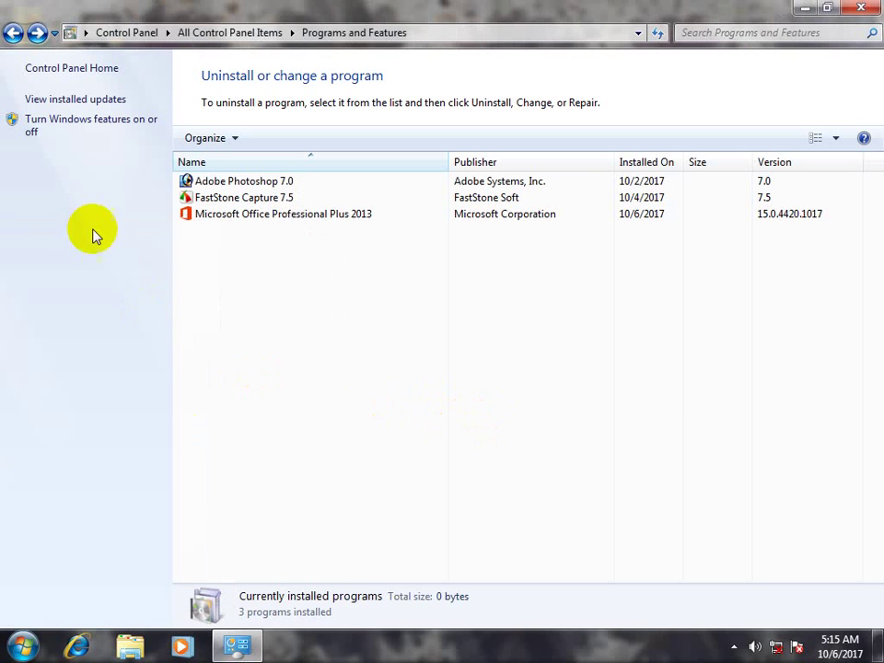
In Windows Features, uncheck Hearts under Games and apply the change
click(87, 128)
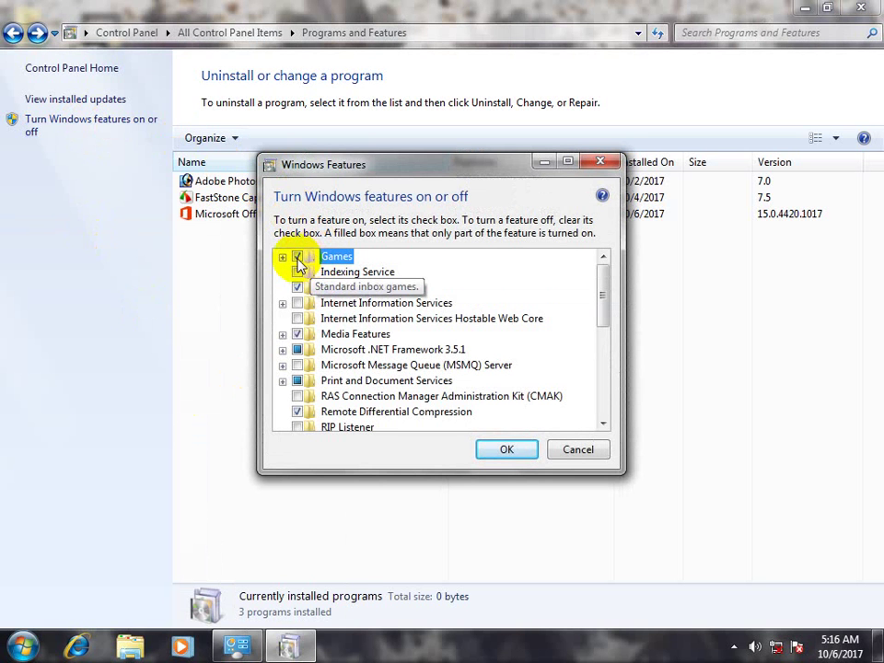
click(282, 258)
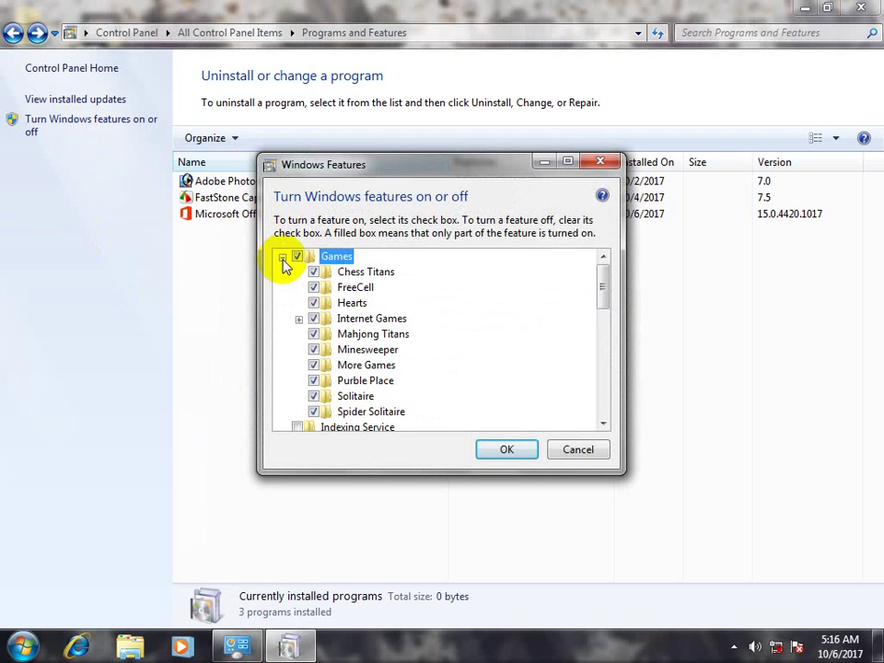
click(313, 303)
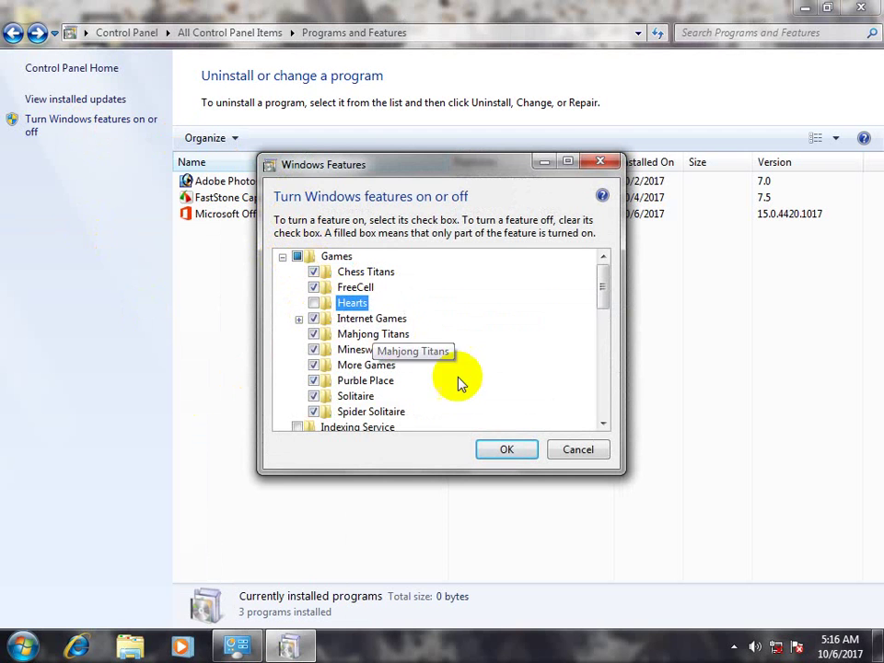
click(506, 456)
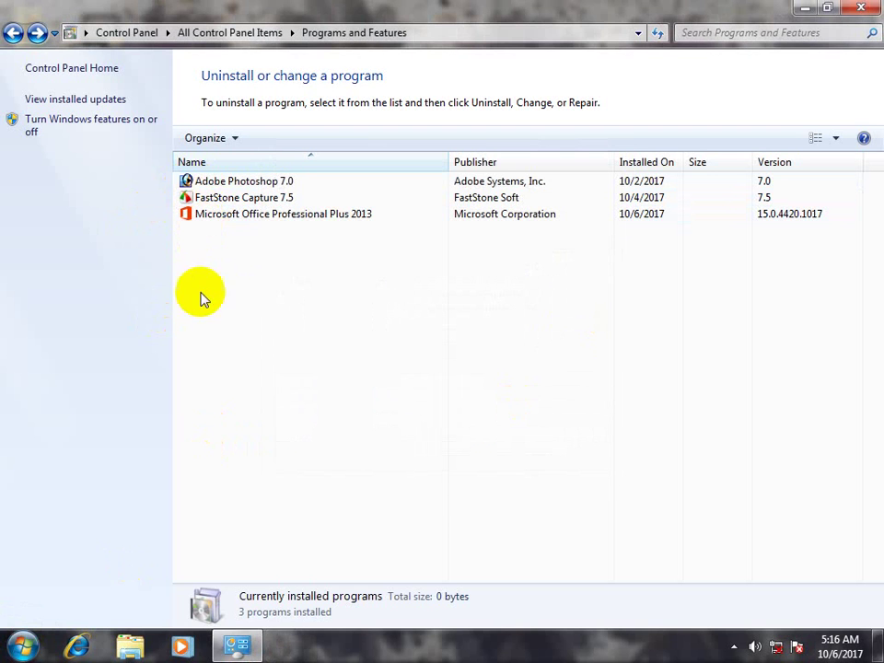
Check the Start menu's Games folder to confirm Hearts is gone
click(22, 645)
click(71, 570)
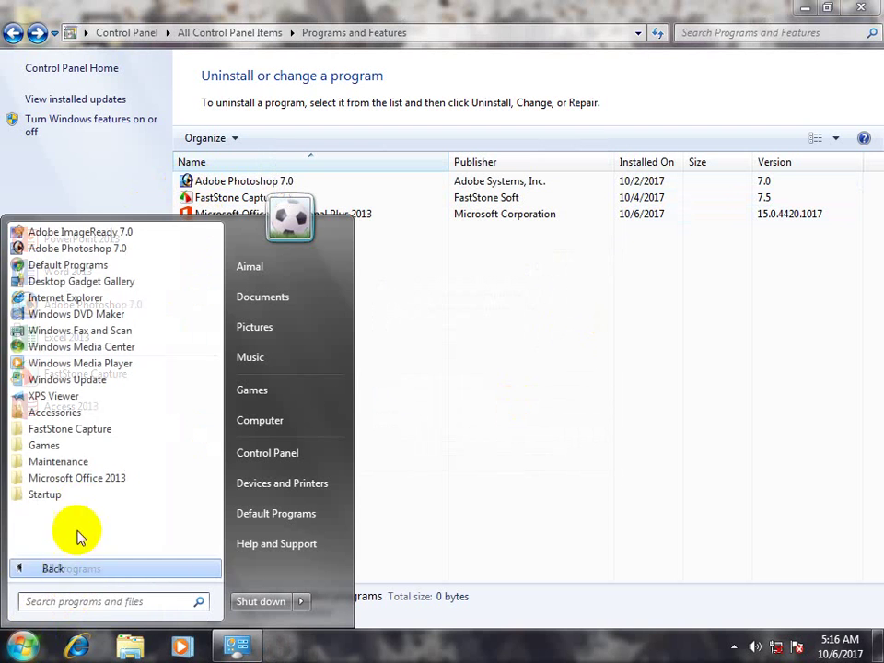
click(71, 448)
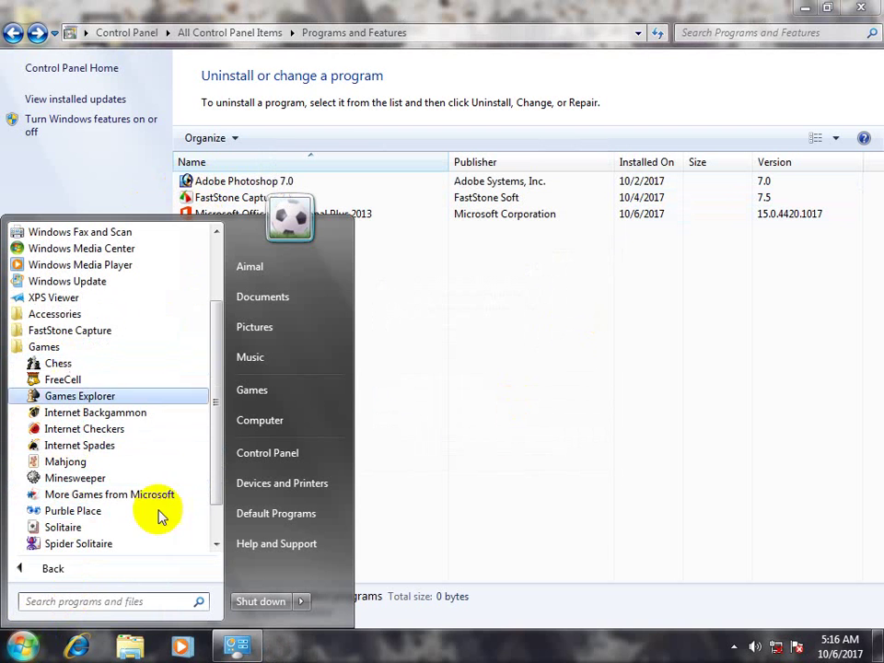
click(28, 115)
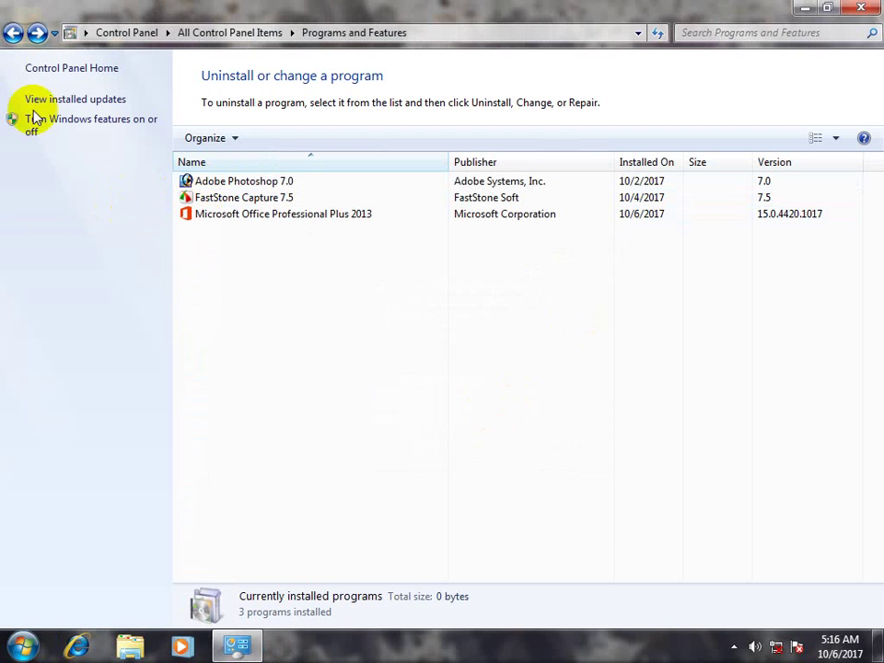
From All Control Panel Items, open Sound, view its Recording and Communications tabs, and close it
click(230, 33)
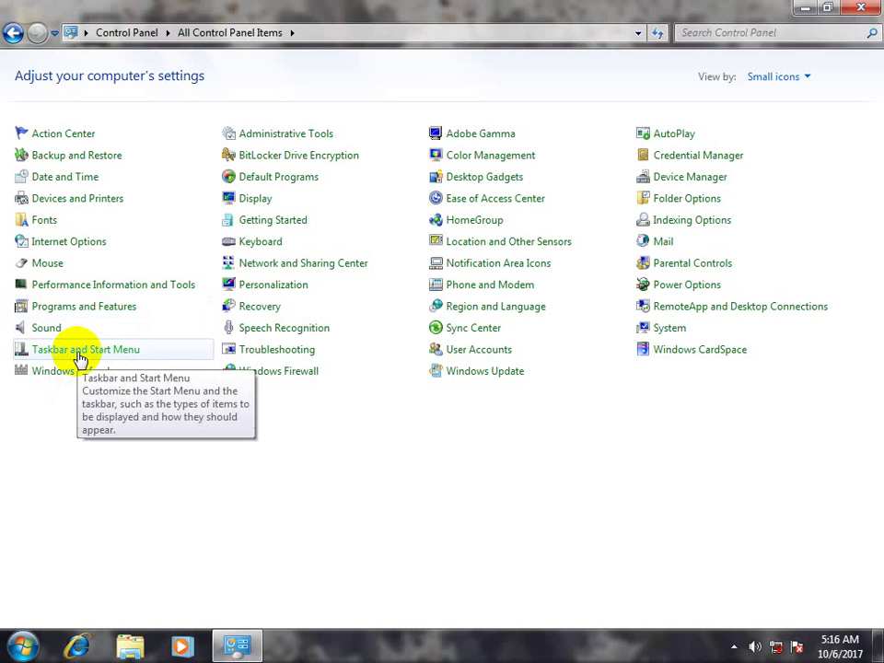
click(46, 328)
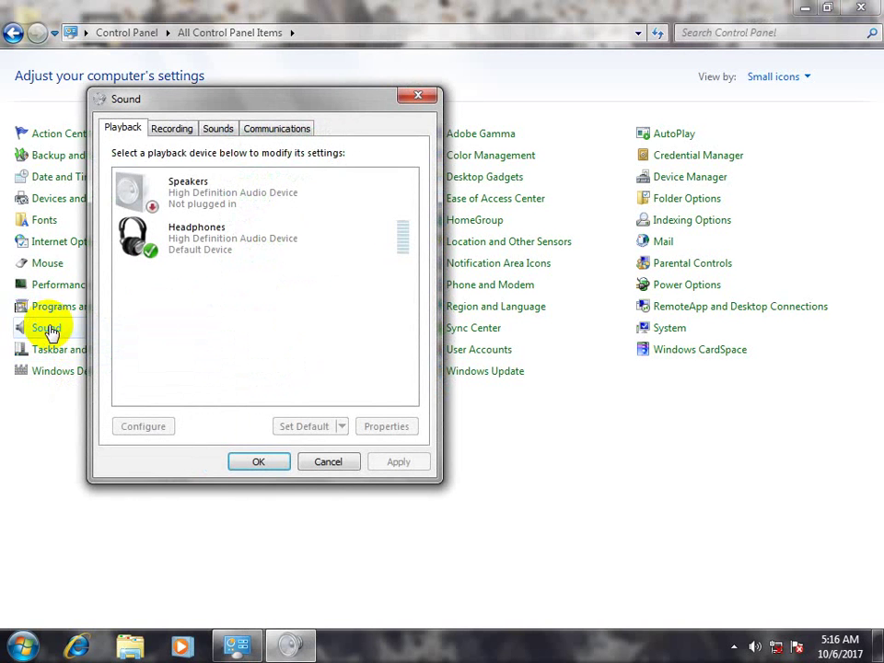
click(171, 130)
click(276, 128)
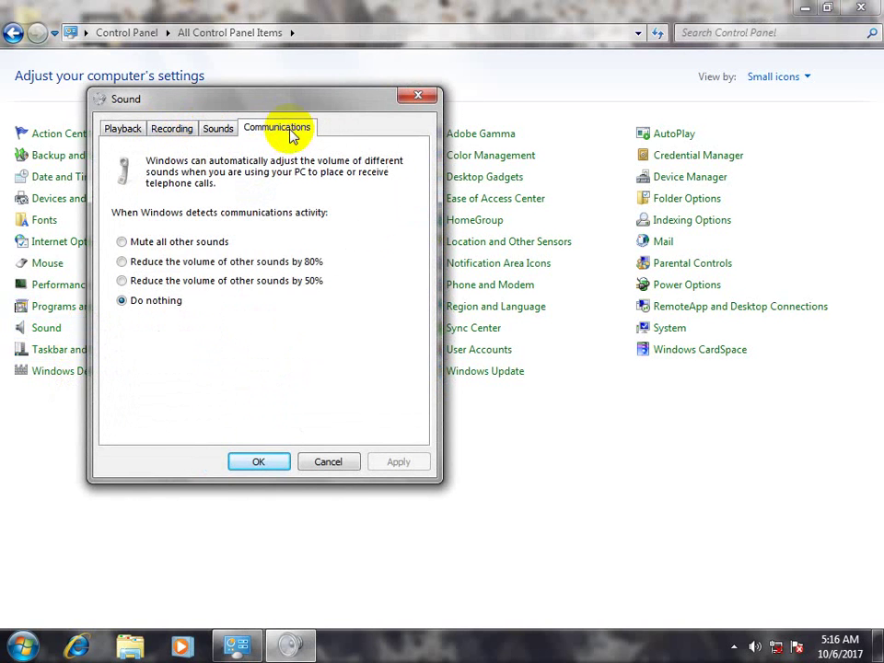
click(254, 458)
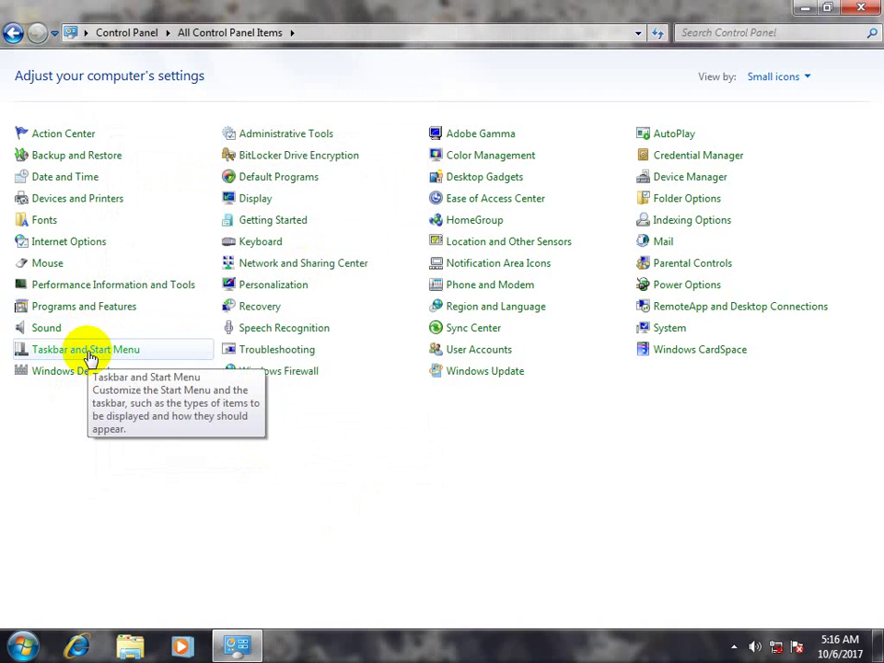
click(89, 356)
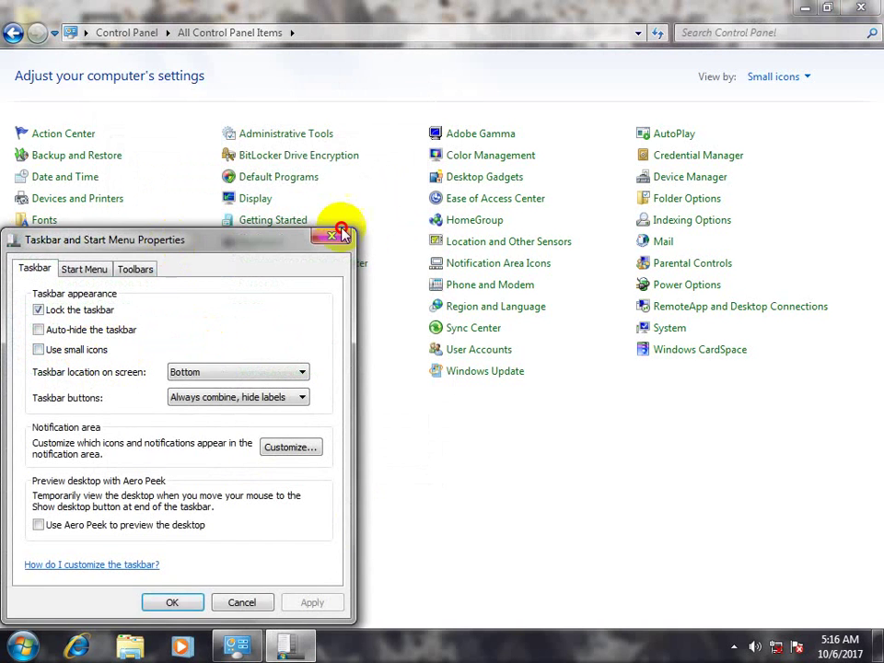
drag(173, 247, 373, 225)
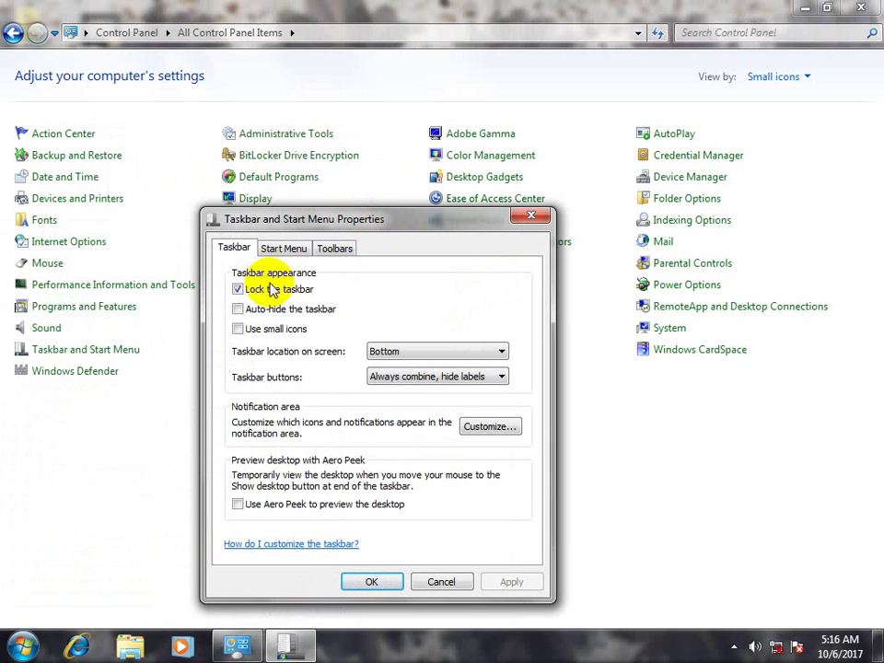
click(287, 248)
click(339, 248)
click(293, 249)
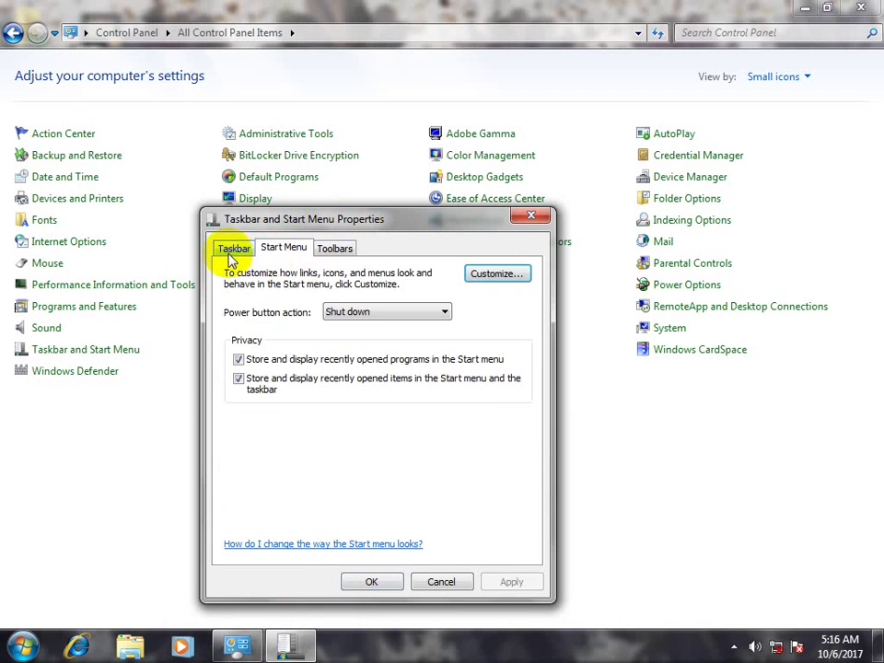
click(230, 249)
click(286, 248)
click(324, 248)
click(279, 248)
click(235, 249)
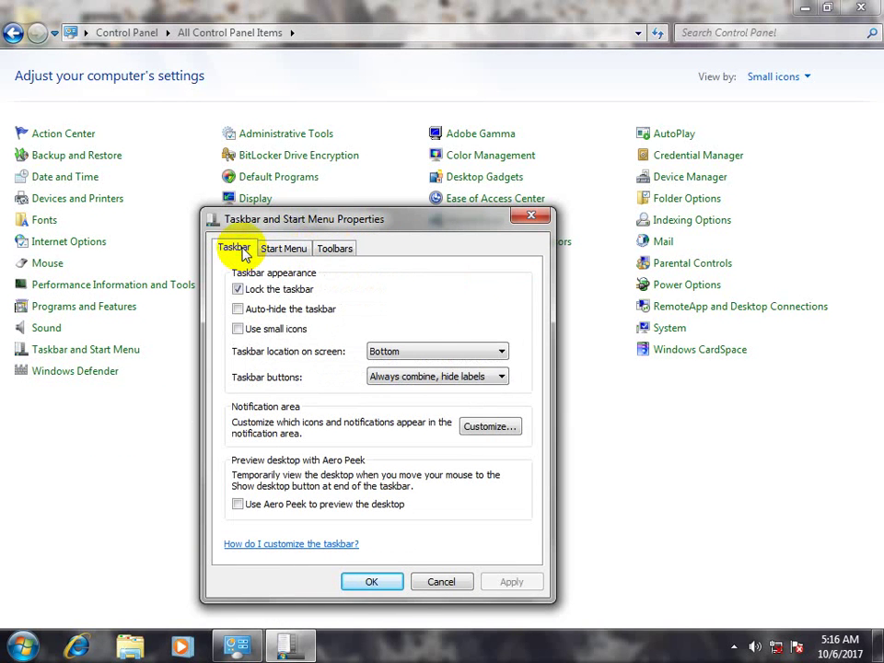
click(448, 581)
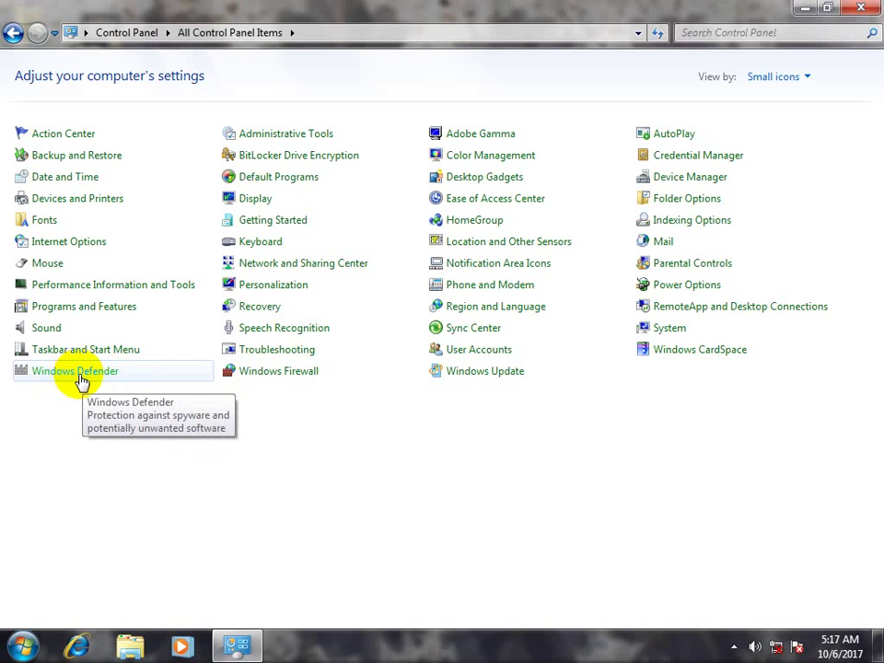
click(81, 378)
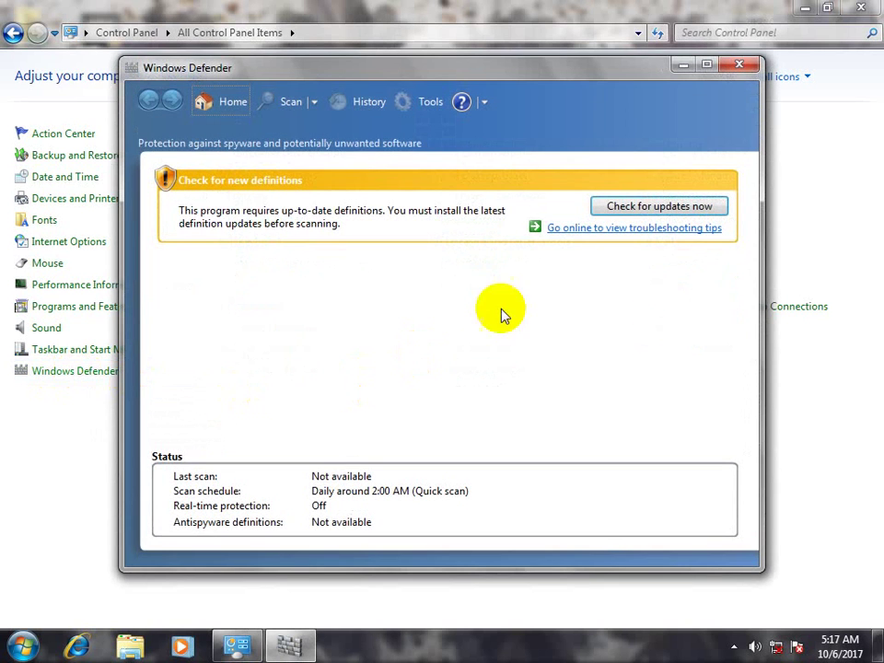
drag(623, 69, 622, 53)
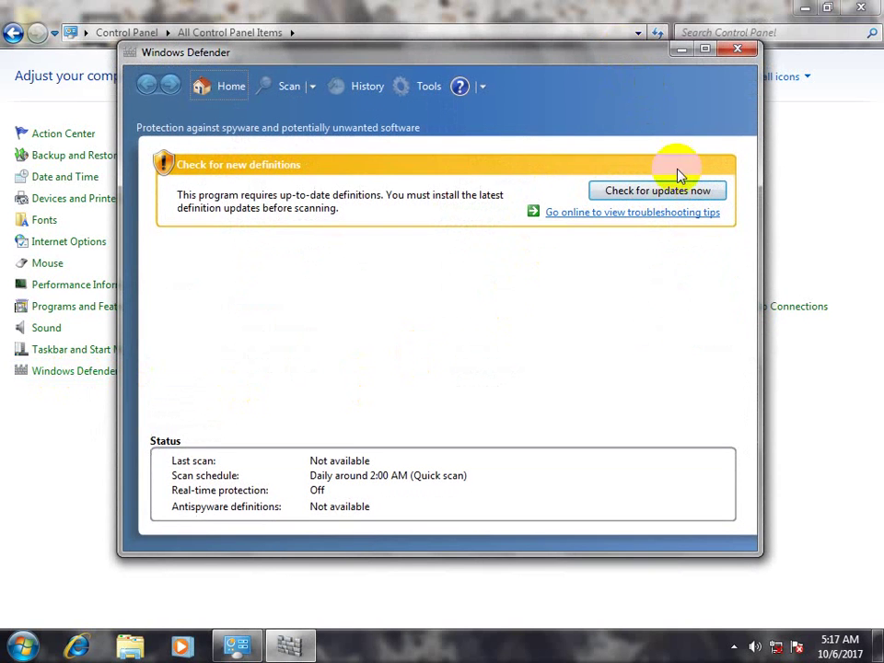
click(659, 194)
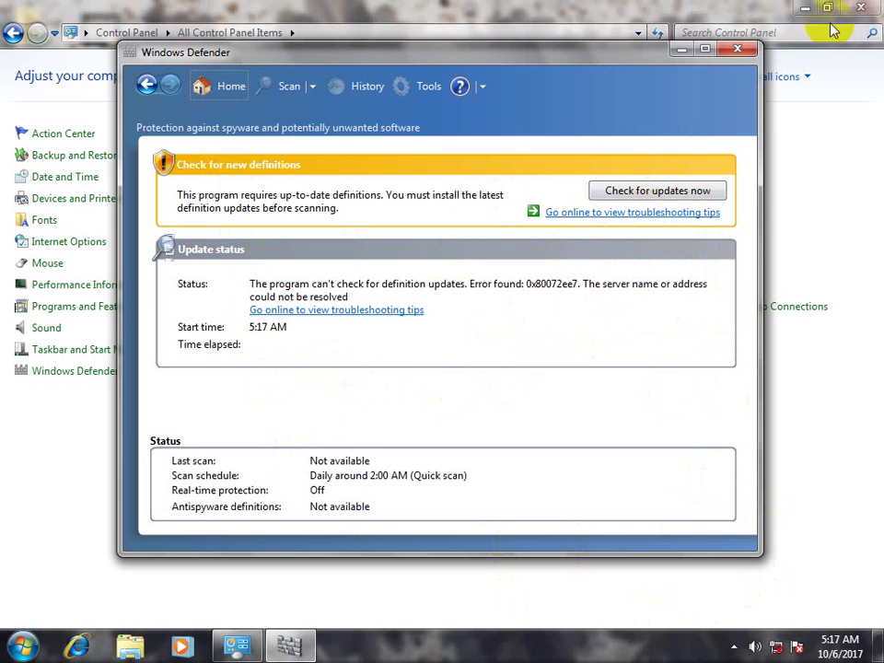
click(738, 49)
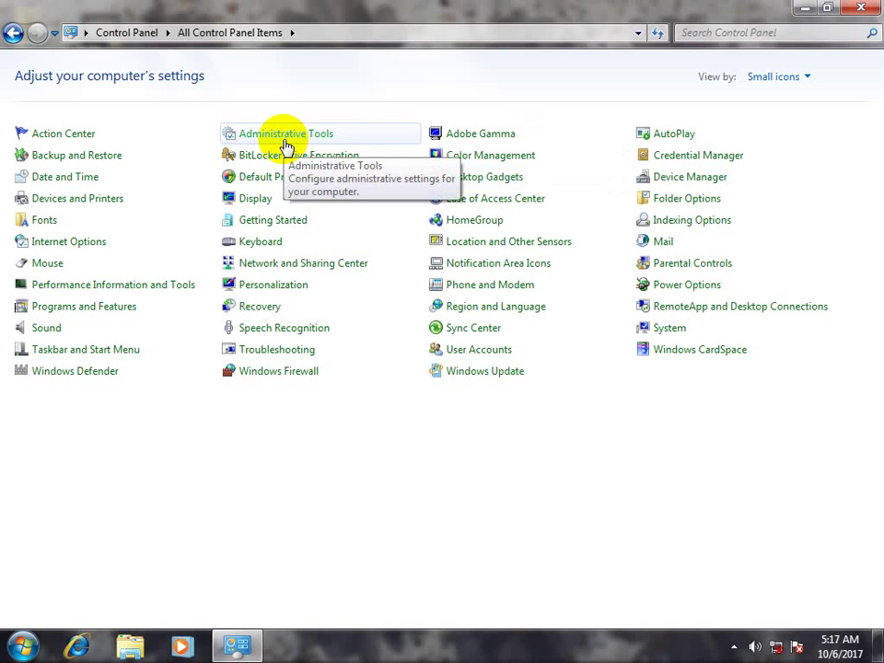
click(286, 145)
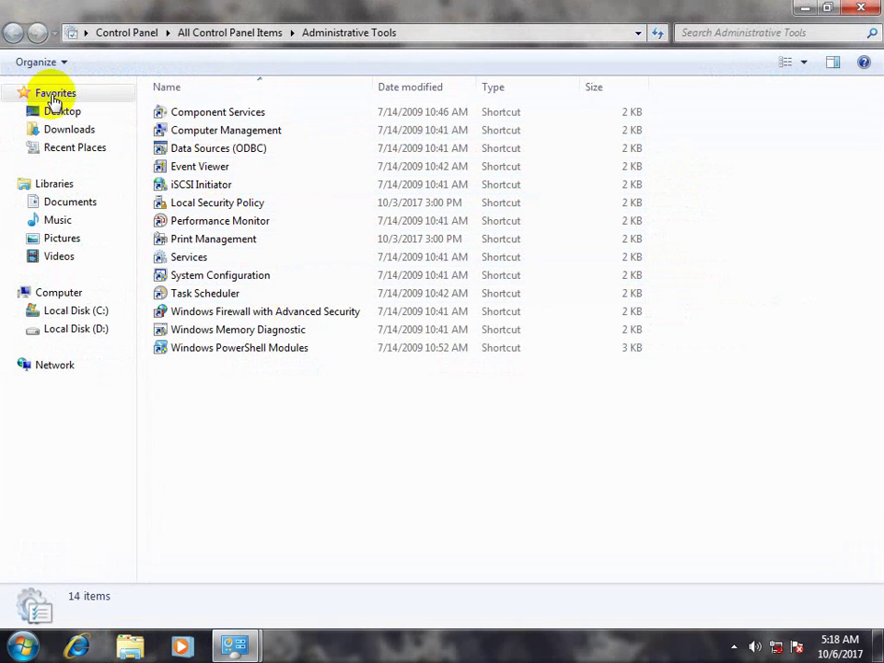
click(861, 8)
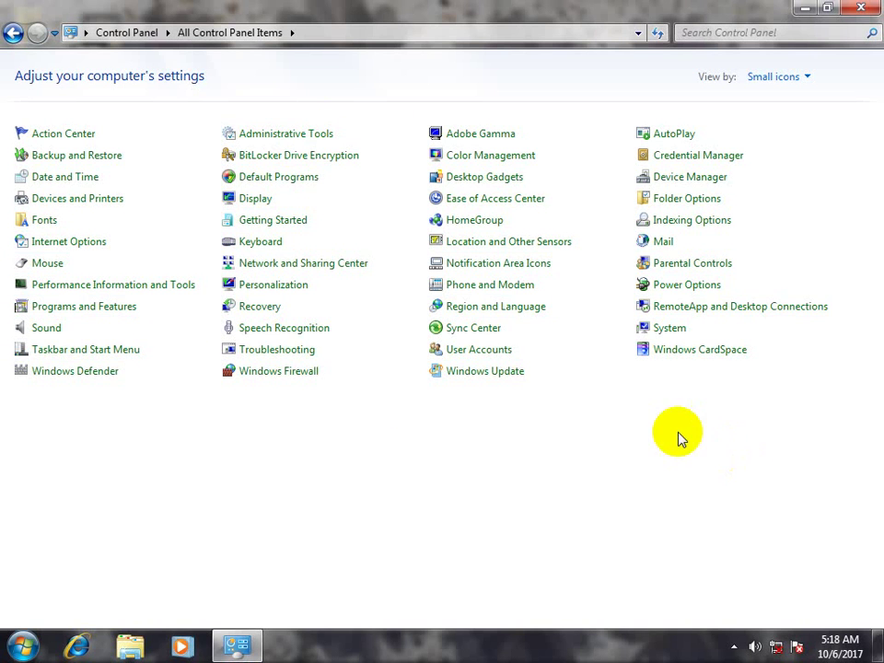
click(92, 249)
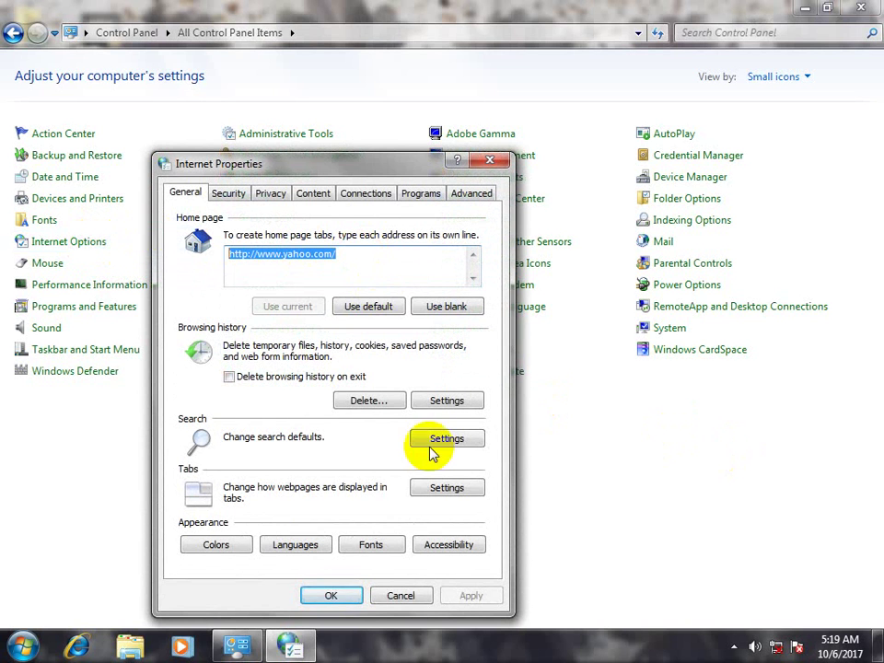
click(401, 594)
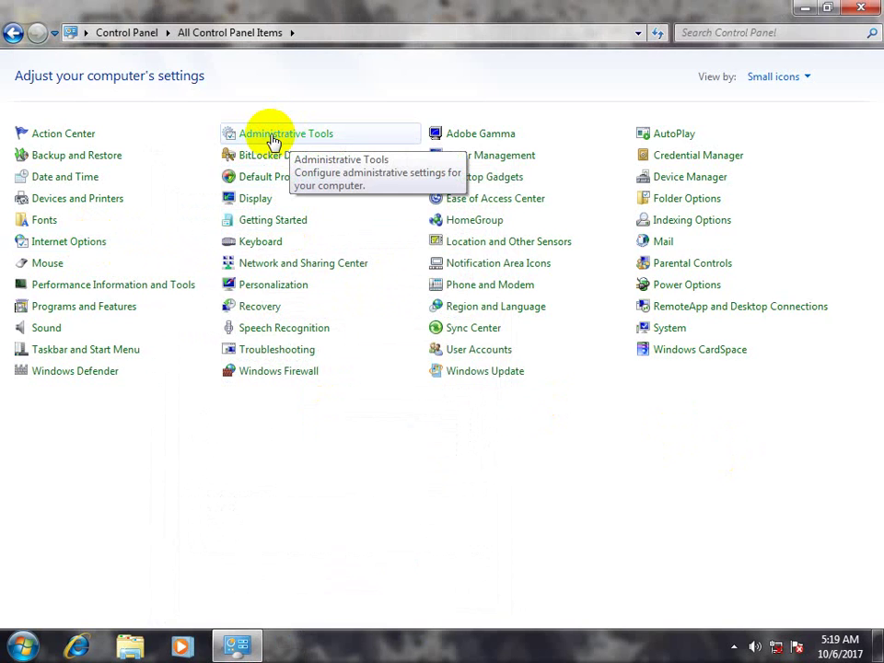
Open the Administrative Tools folder and launch the Computer Management shortcut
click(272, 139)
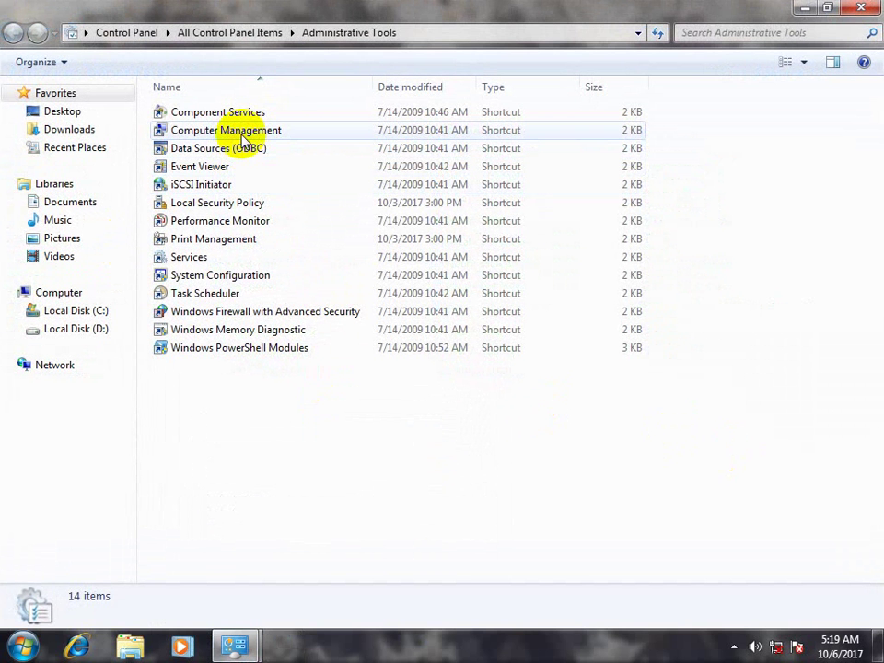
click(244, 135)
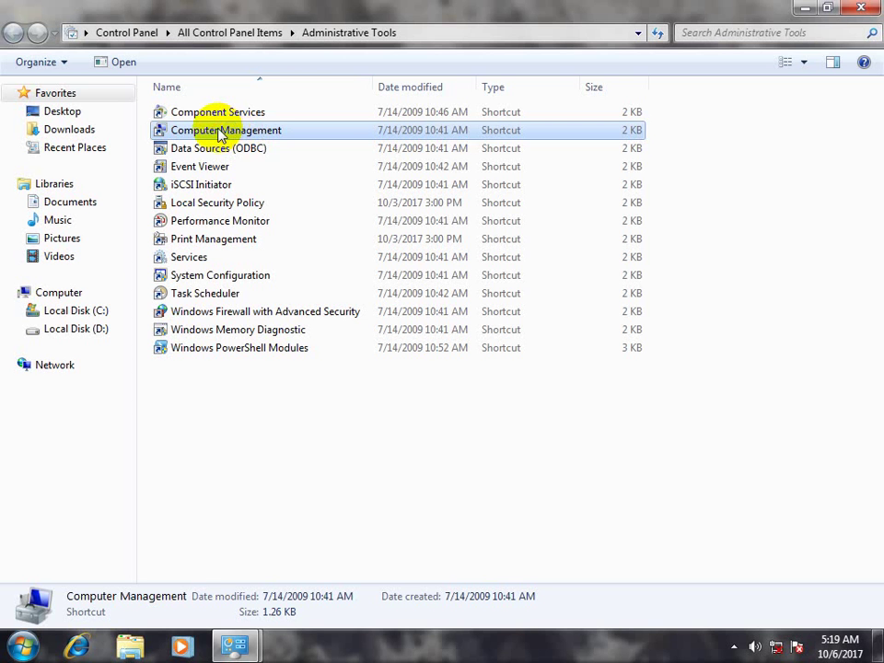
double_click(221, 134)
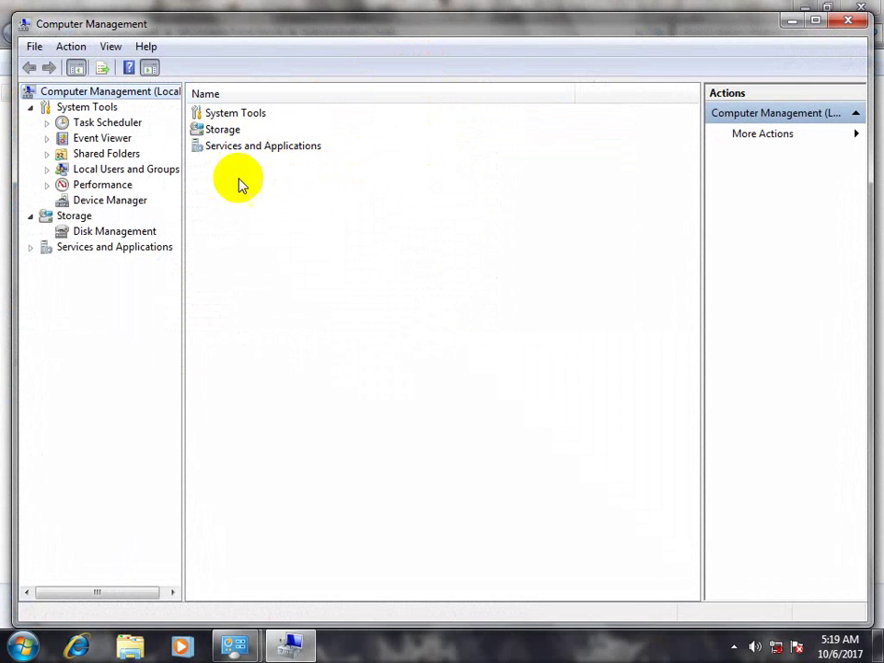
click(20, 644)
click(304, 603)
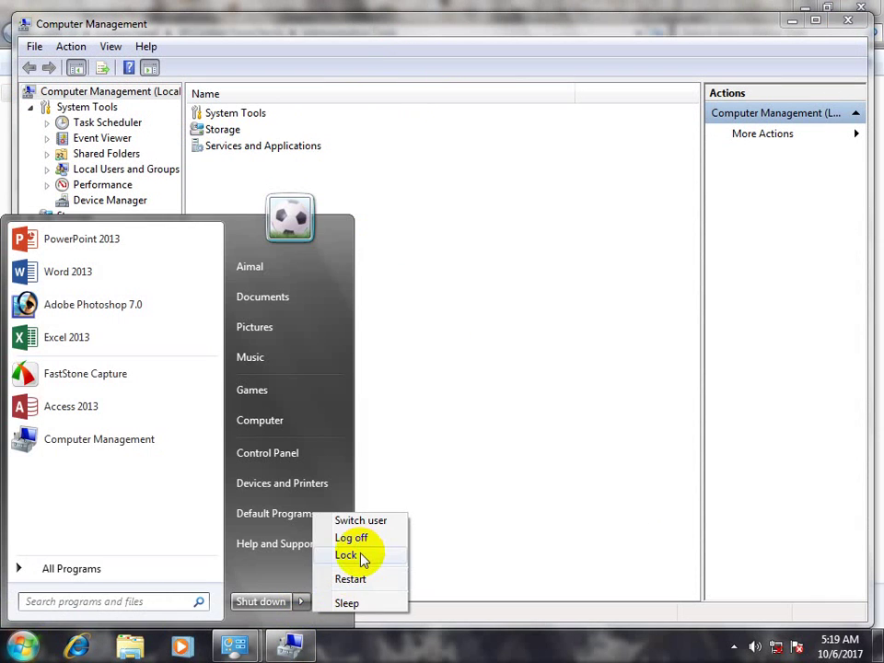
click(347, 555)
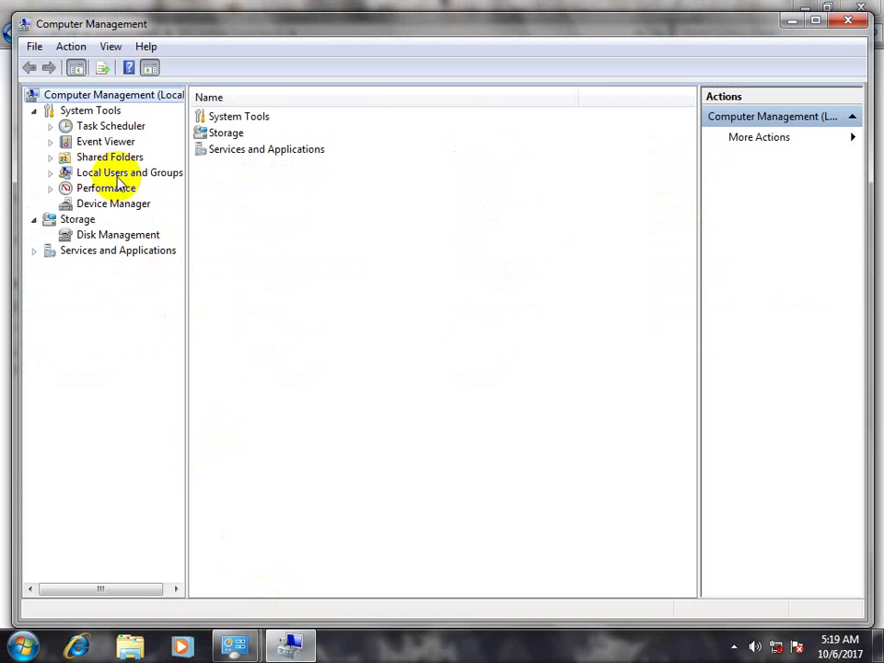
Open Local Users and Groups > Users and browse the Guest, Aimal and Administrator accounts
click(117, 176)
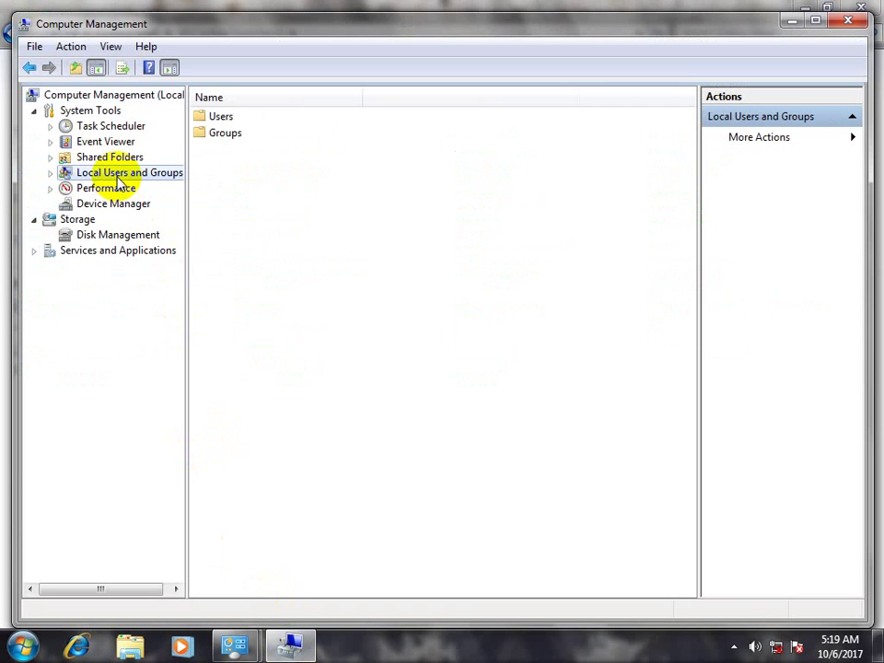
double_click(230, 125)
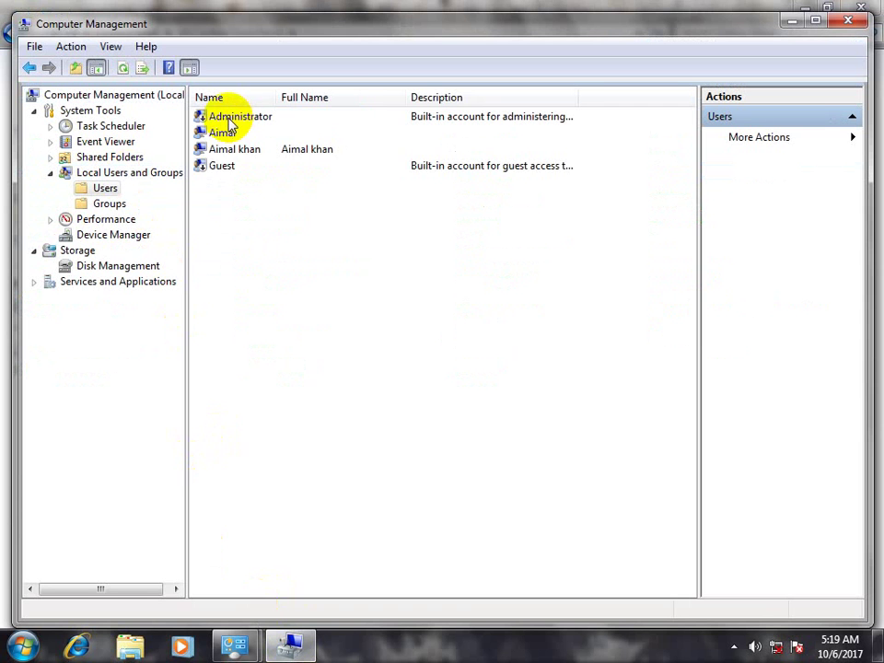
click(222, 167)
click(223, 134)
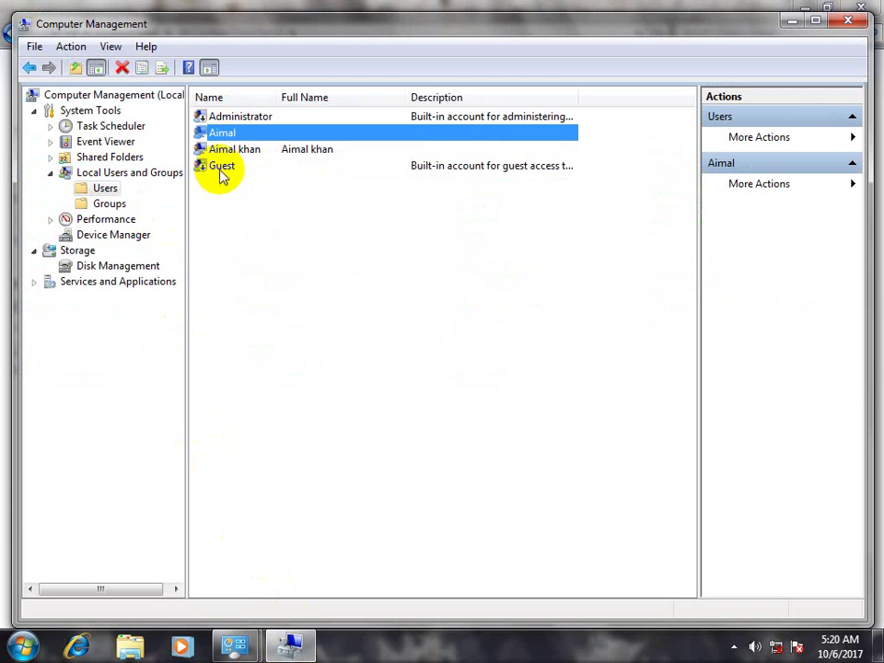
click(221, 170)
click(221, 116)
click(225, 167)
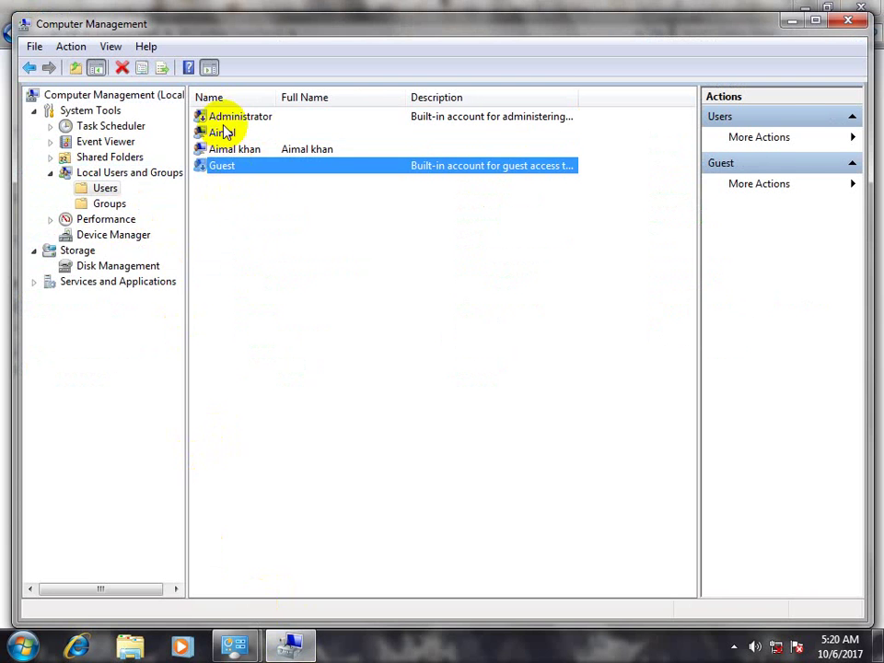
click(221, 132)
click(221, 118)
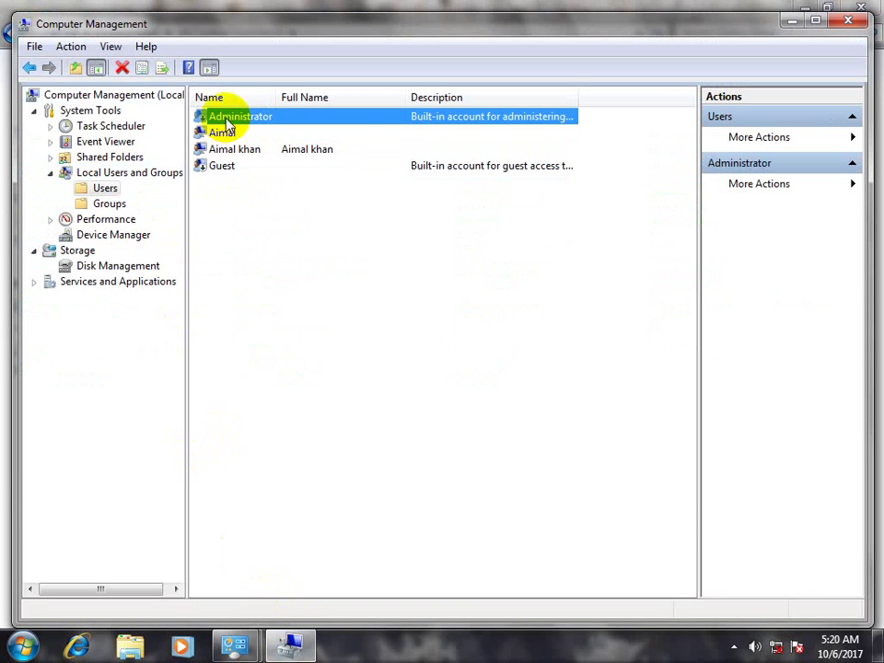
View the Administrator account's properties and cancel without changes
right_click(225, 118)
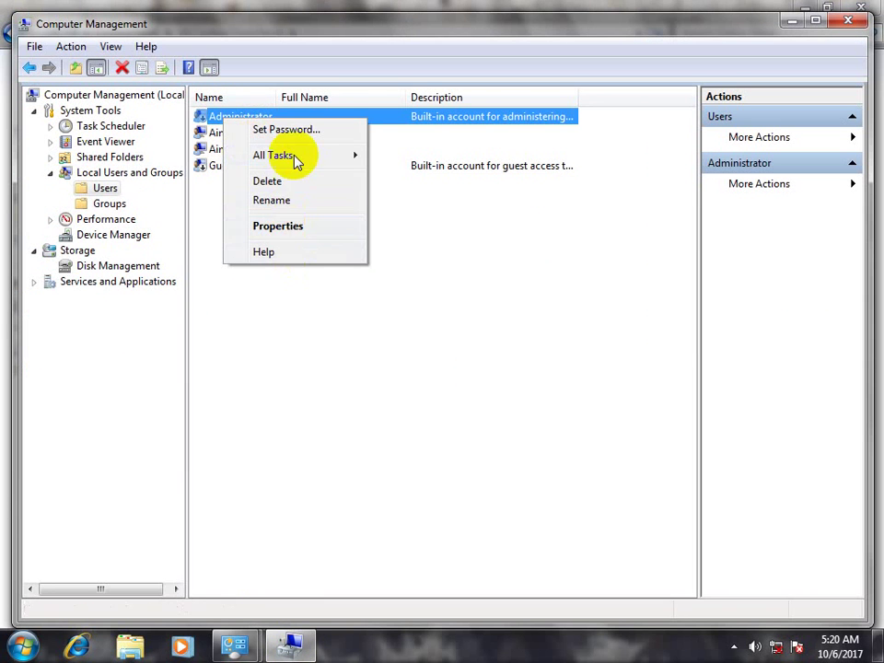
click(277, 225)
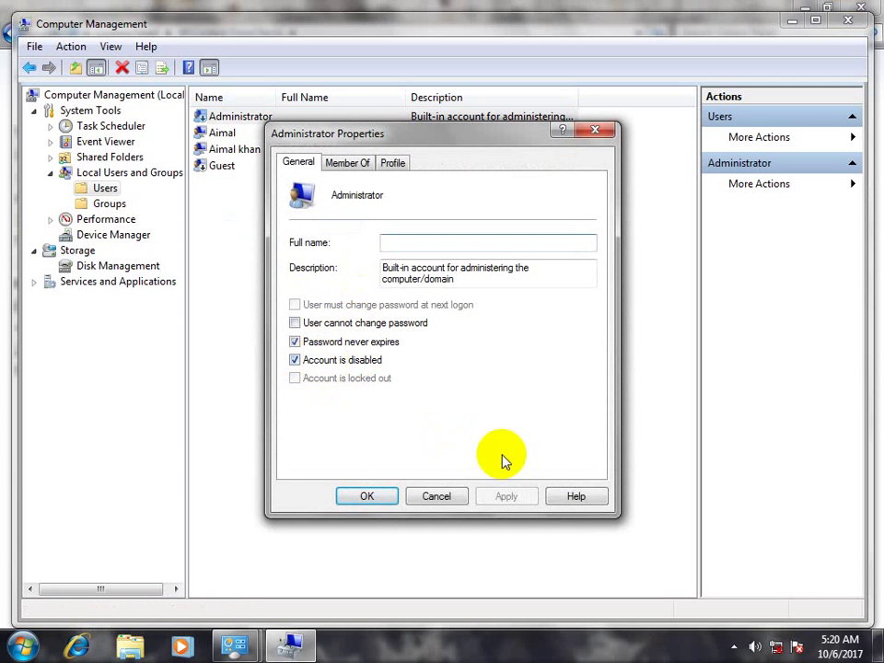
click(442, 497)
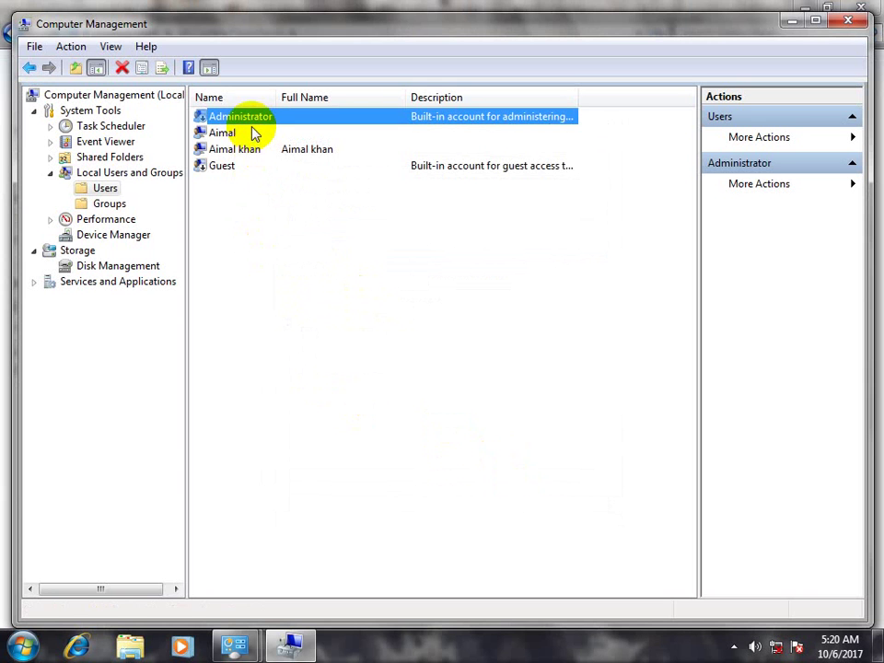
right_click(224, 208)
Start a new user with user name, full name and description all set to ABC
click(278, 217)
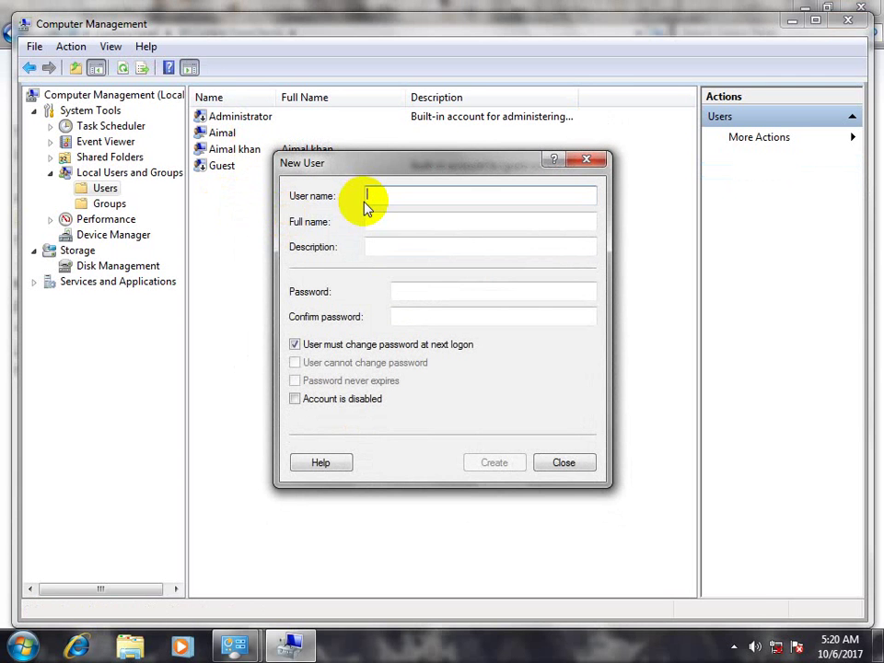
text(ABC)
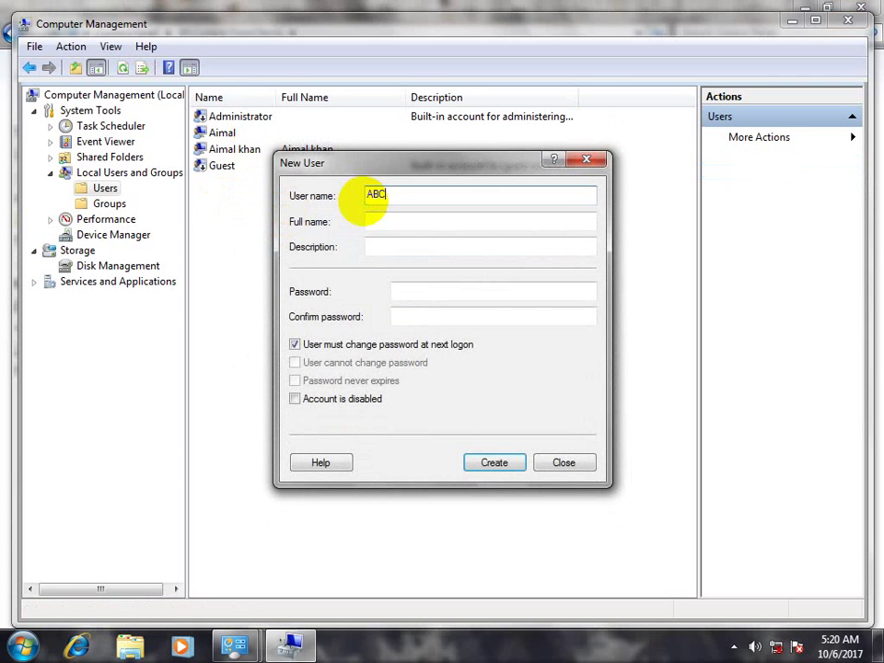
click(394, 218)
text(ABC)
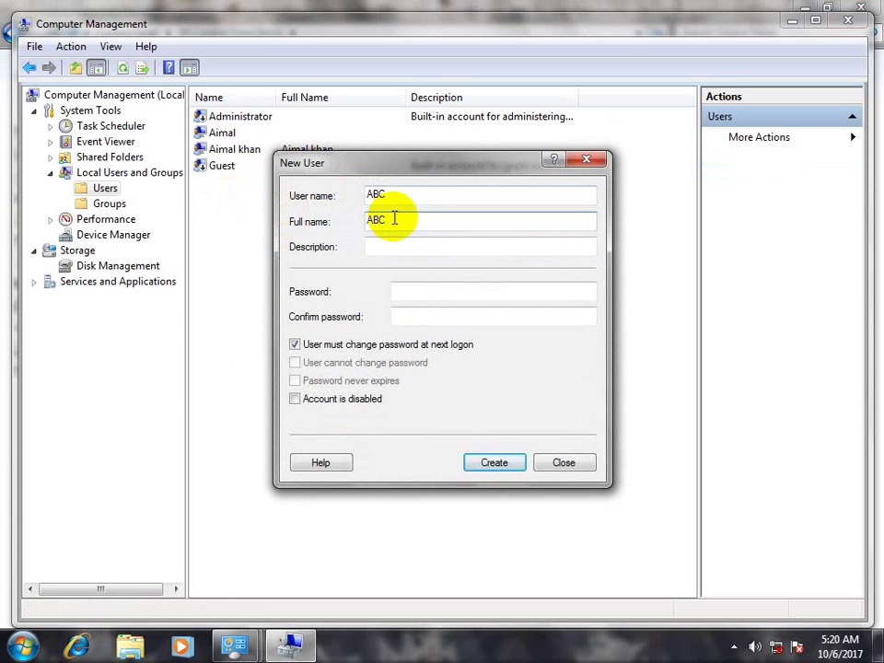
key(Tab)
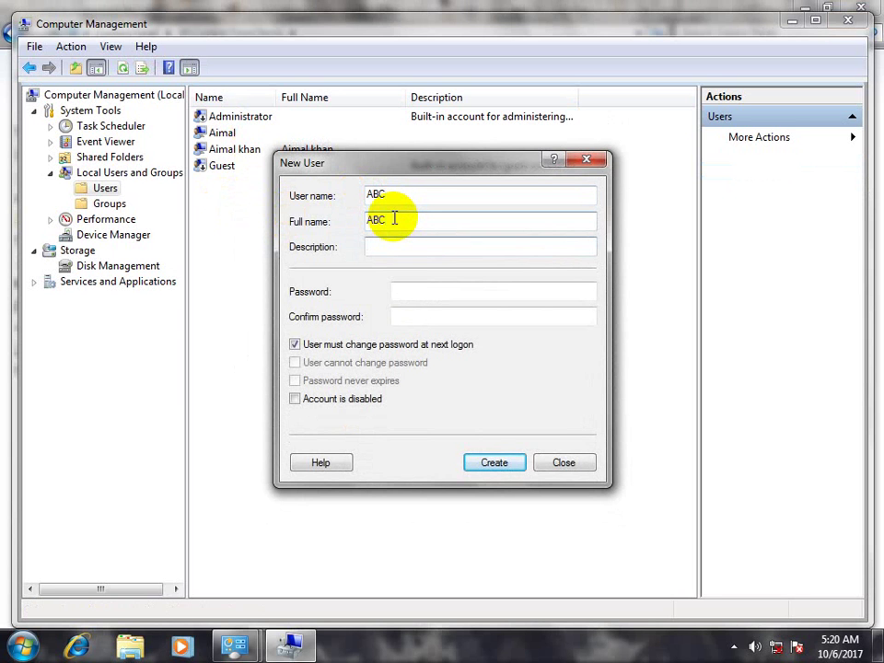
text(ABC)
Enter and confirm the account password, then create the ABC user and close the dialog
click(429, 296)
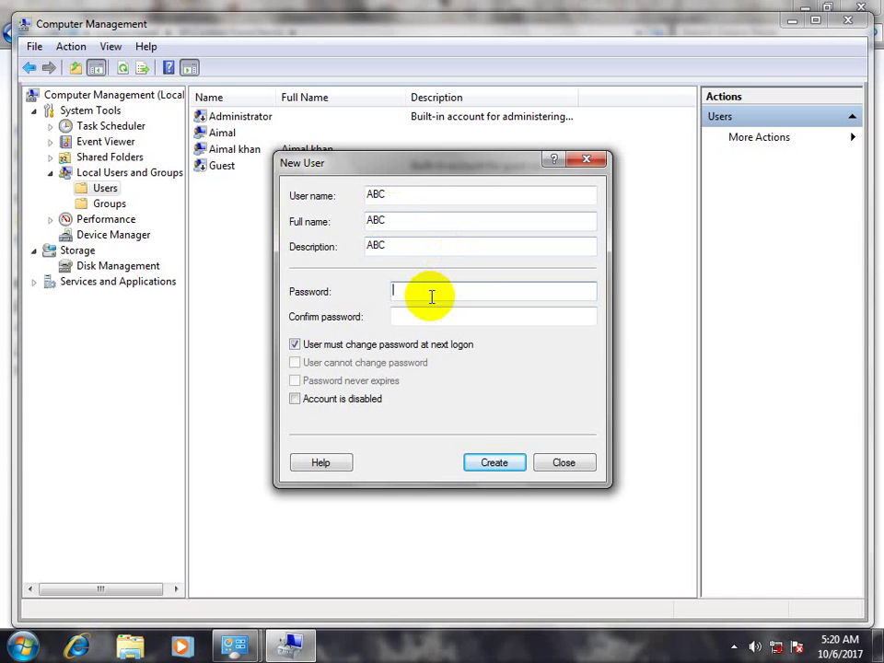
text(123)
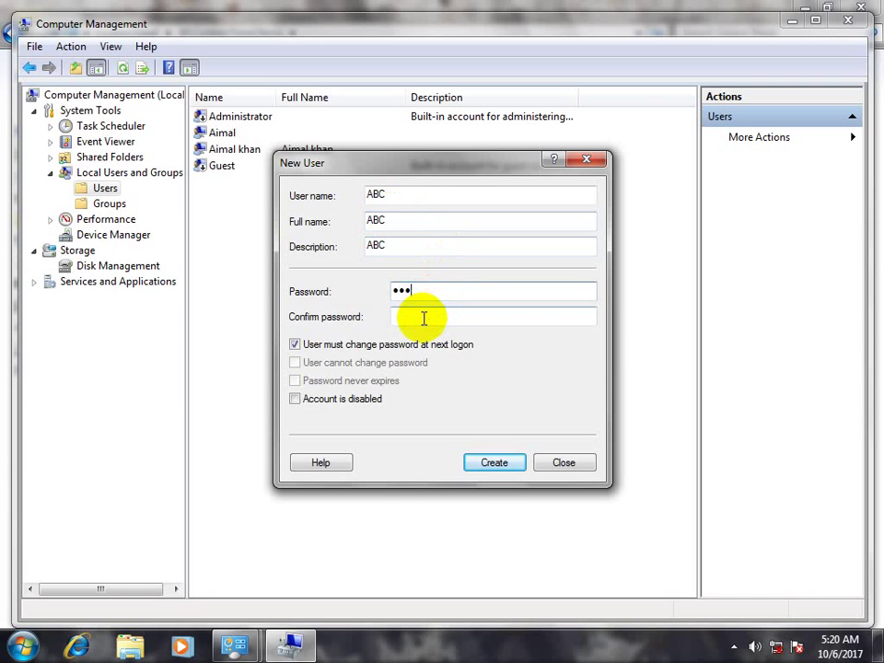
click(423, 317)
text(123)
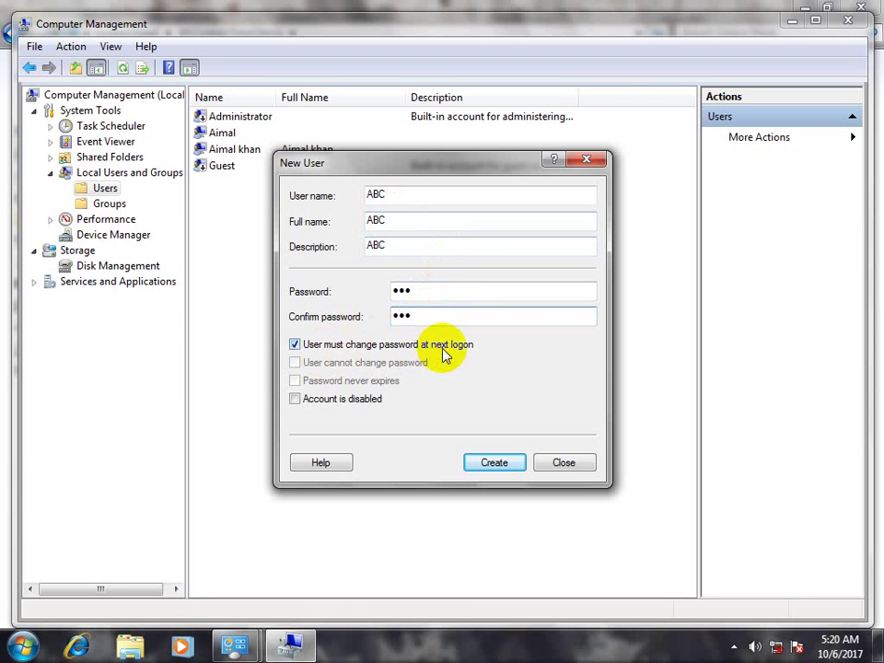
drag(419, 290, 381, 291)
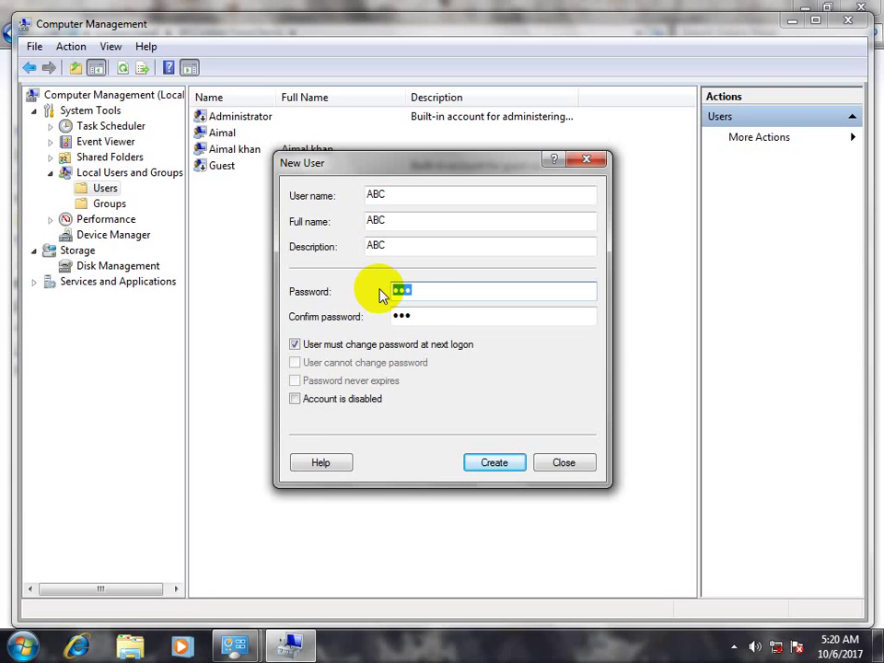
drag(424, 309, 380, 310)
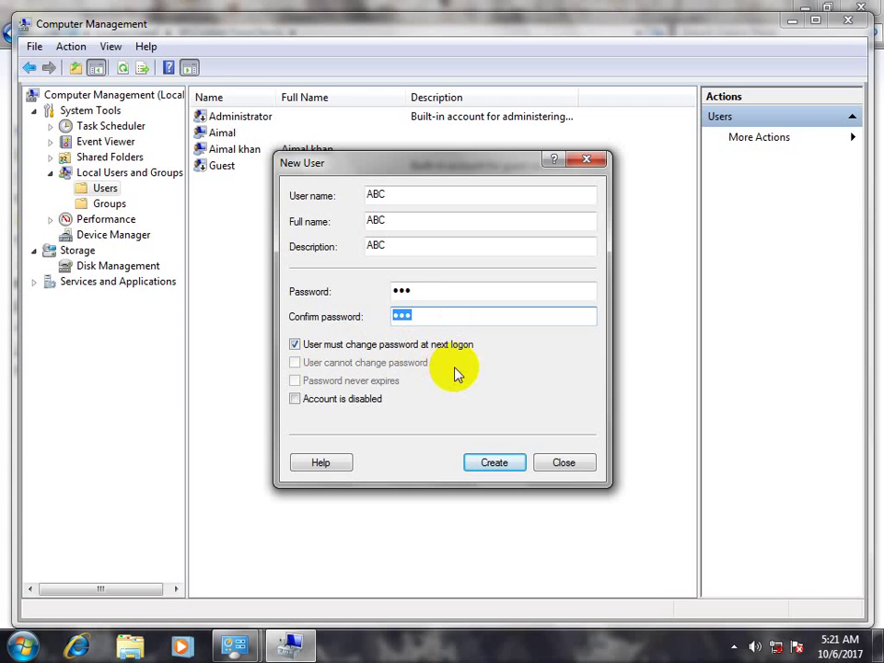
click(424, 313)
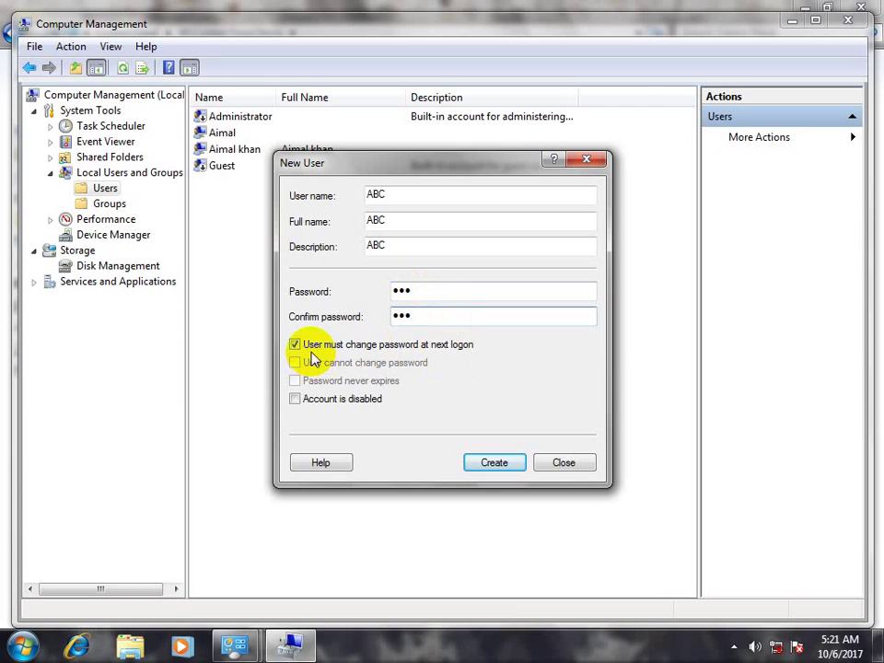
click(489, 463)
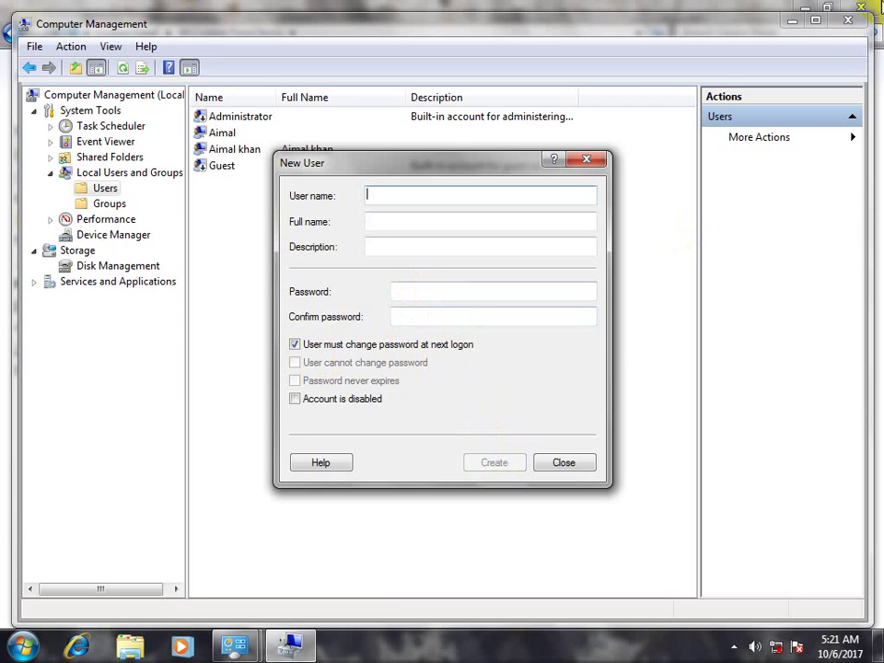
click(562, 463)
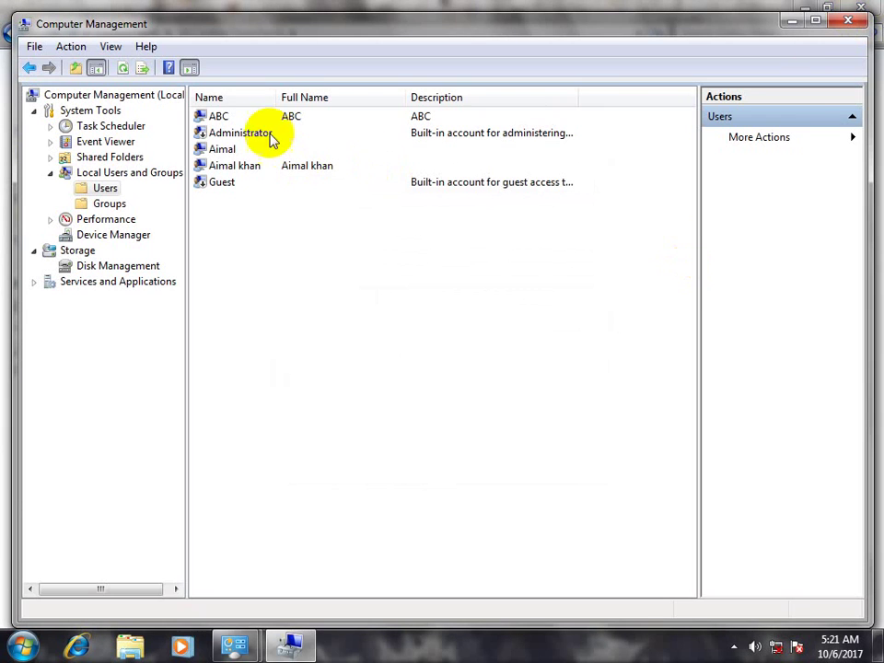
Minimize Computer Management and close the Control Panel and Administrative Tools windows
click(797, 20)
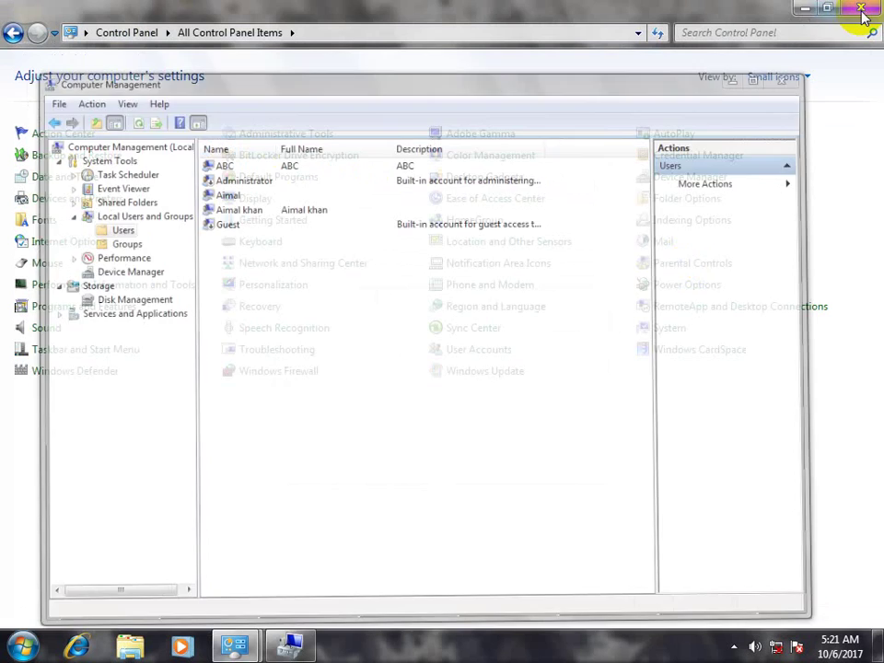
click(798, 7)
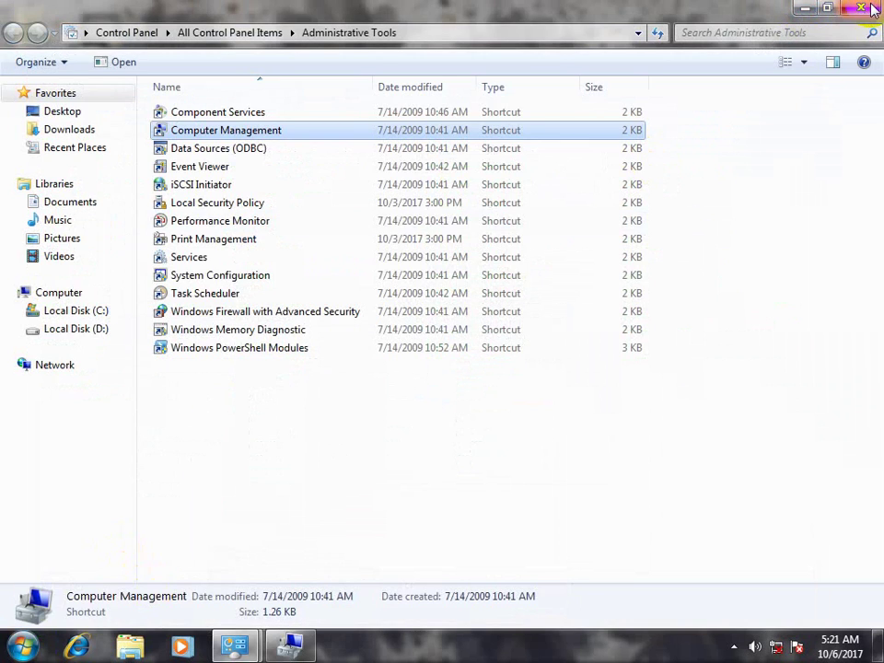
click(860, 8)
Lock the computer from the Start menu's shut-down options
click(23, 646)
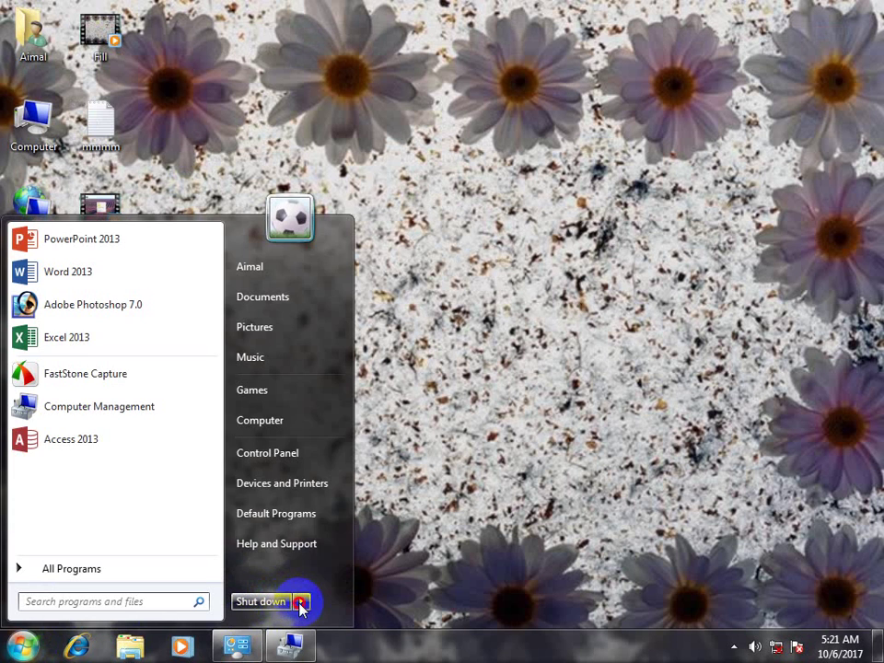
mouse_move(300, 601)
click(343, 556)
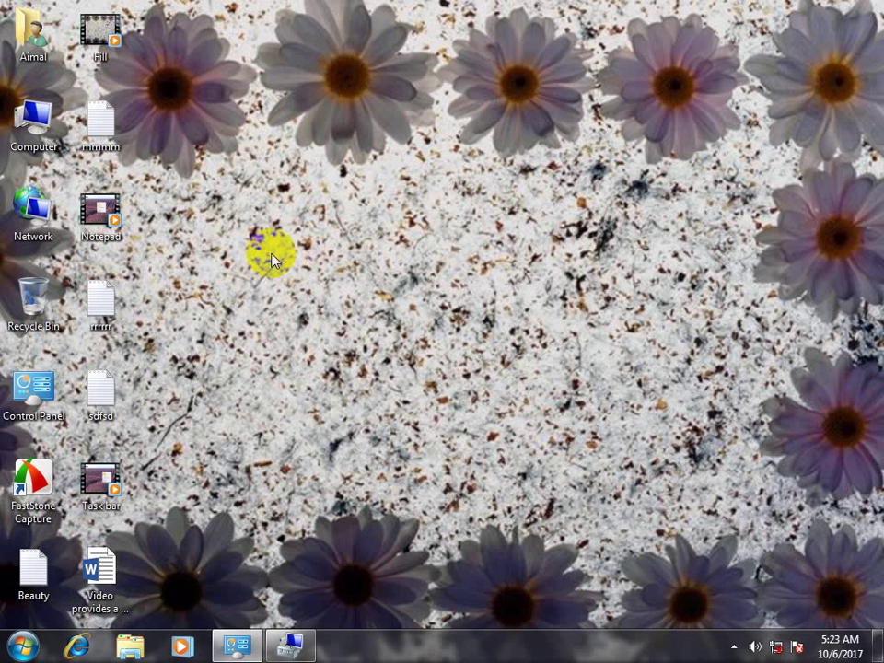
Restore Computer Management and open the ABC account's properties
click(291, 645)
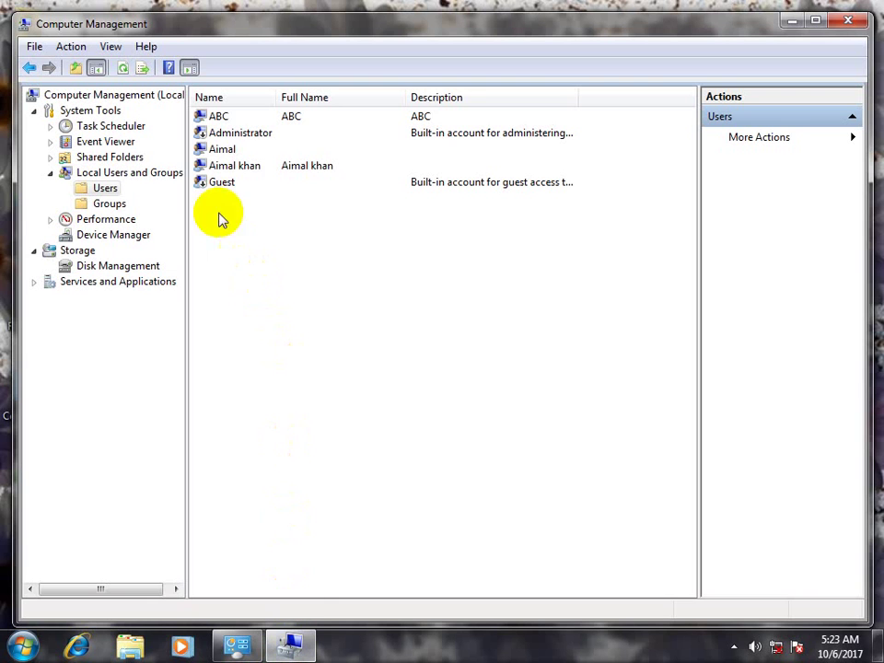
click(218, 114)
right_click(219, 117)
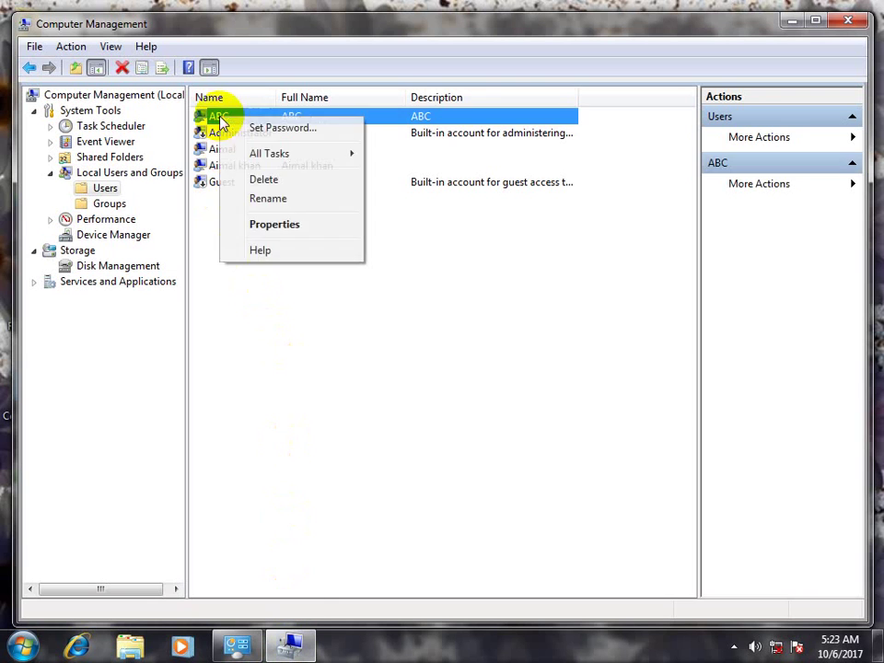
click(274, 223)
Leave all ABC's password options unchecked, tick 'Account is disabled', and apply with OK
click(316, 360)
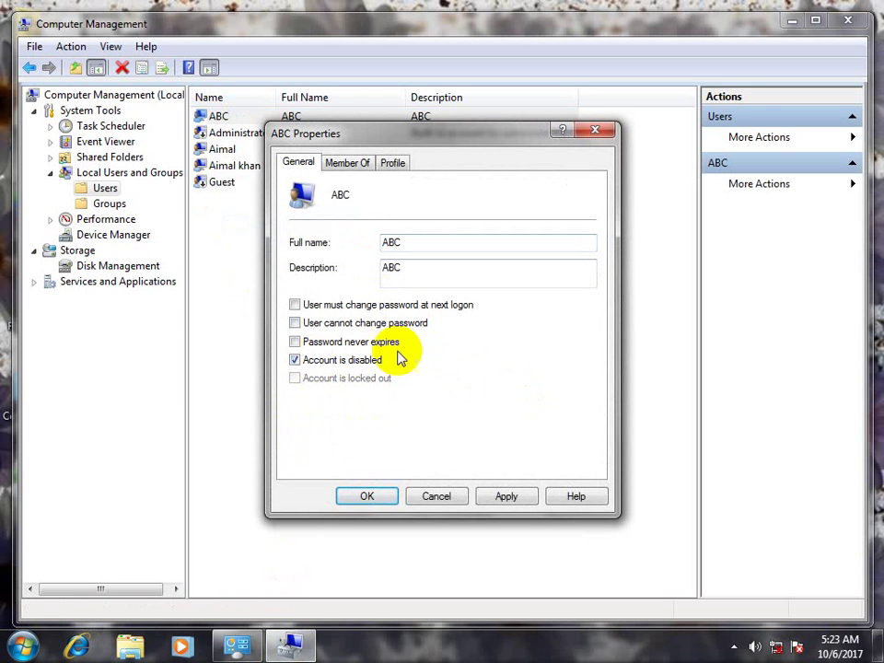
click(312, 363)
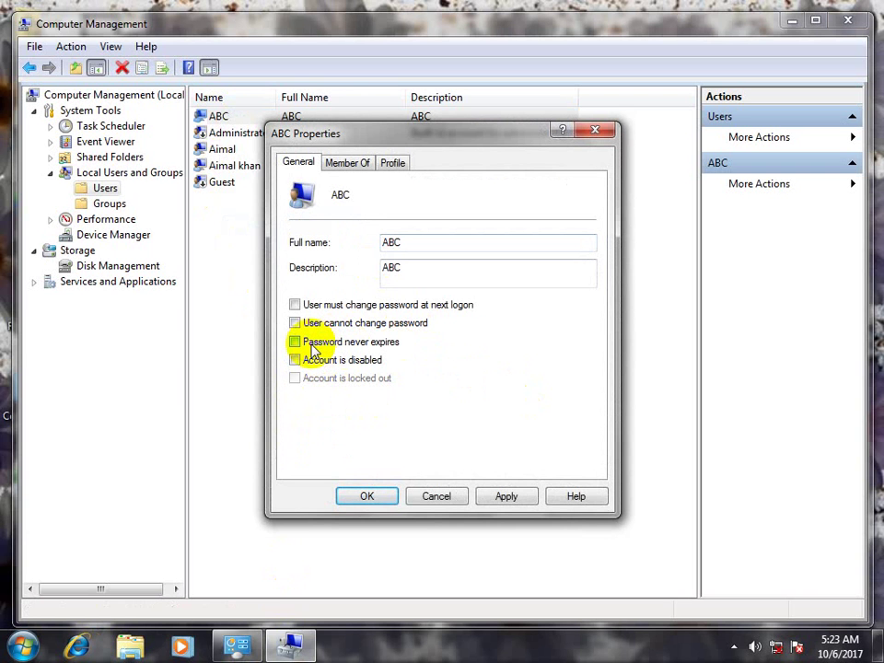
click(312, 349)
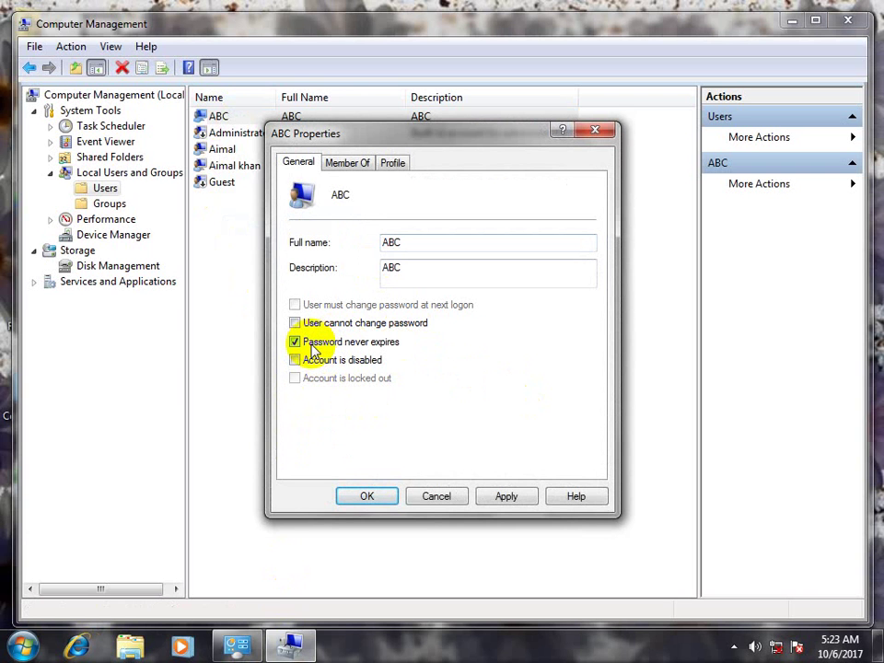
click(312, 347)
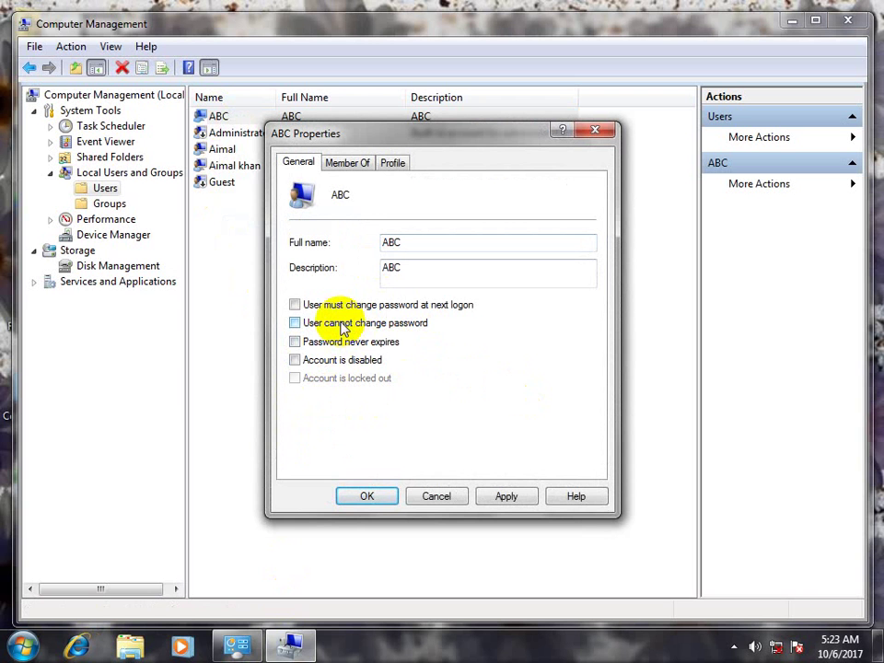
click(308, 308)
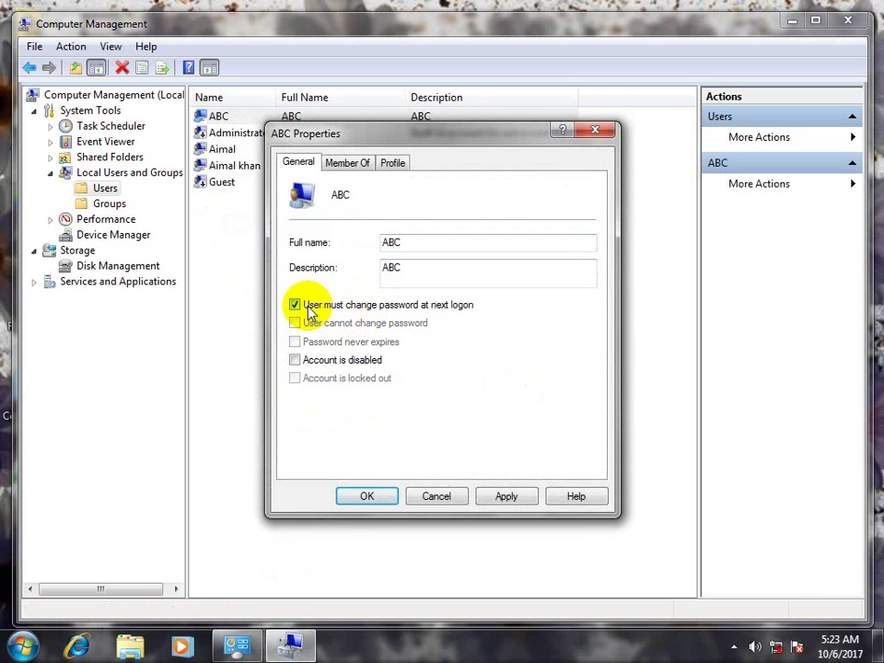
click(304, 306)
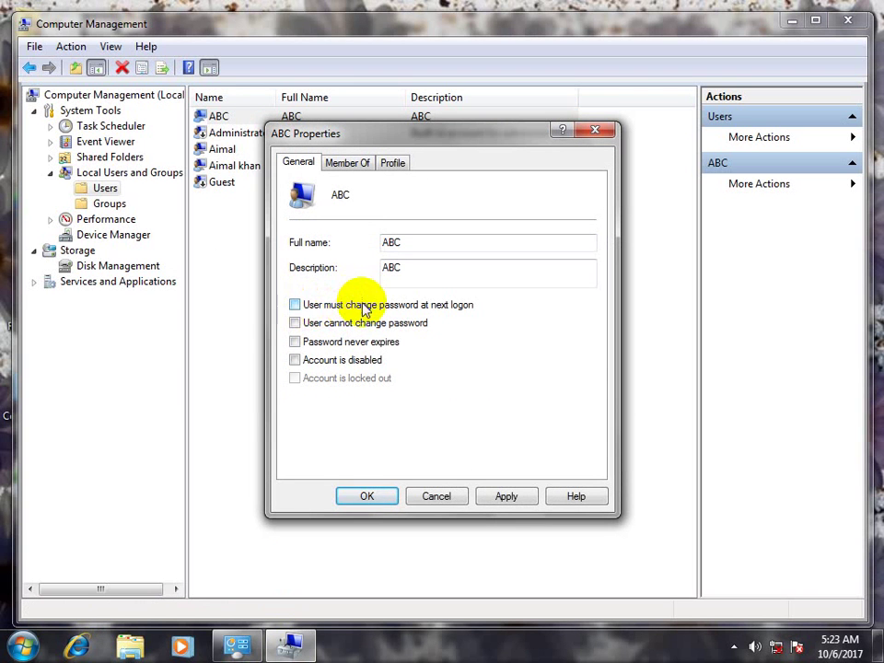
click(318, 323)
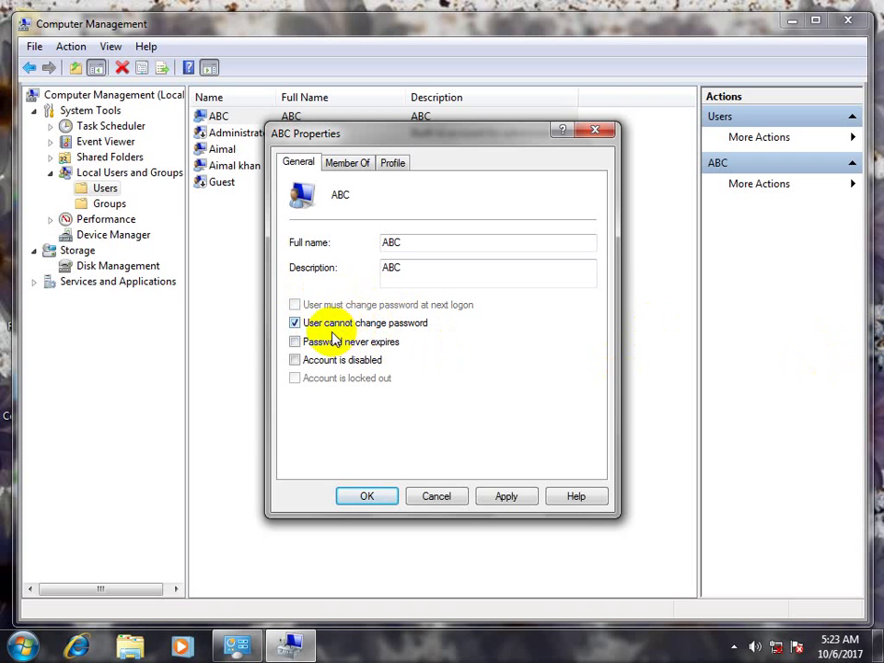
click(323, 323)
click(316, 360)
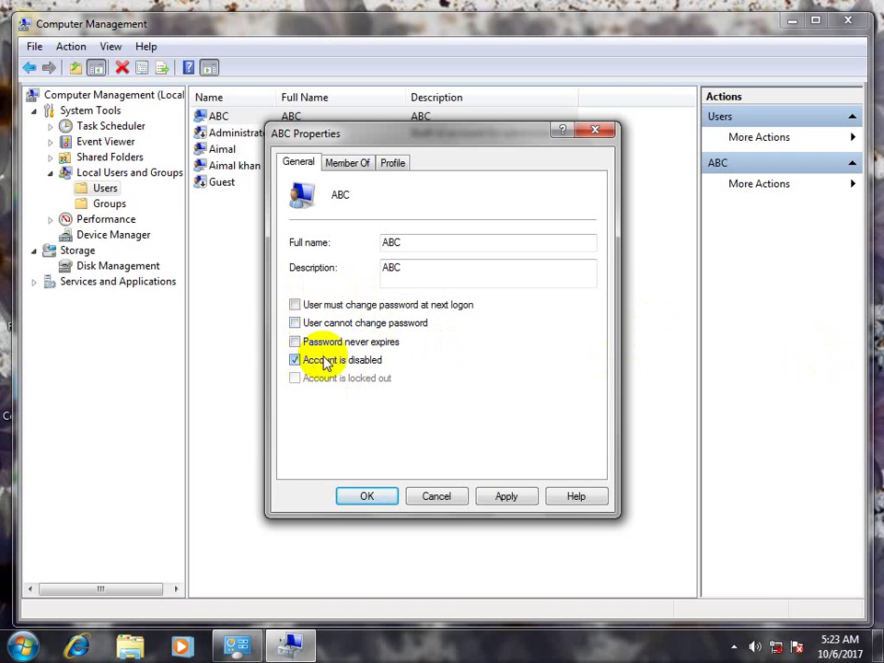
click(502, 498)
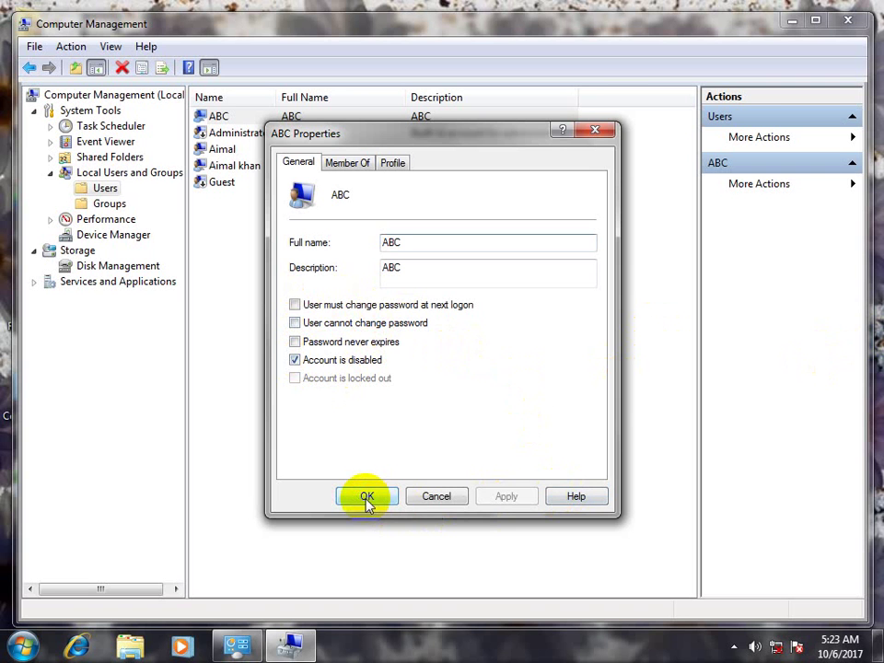
click(366, 497)
Lock the computer from the Start menu, then reselect the ABC user afterwards
click(22, 646)
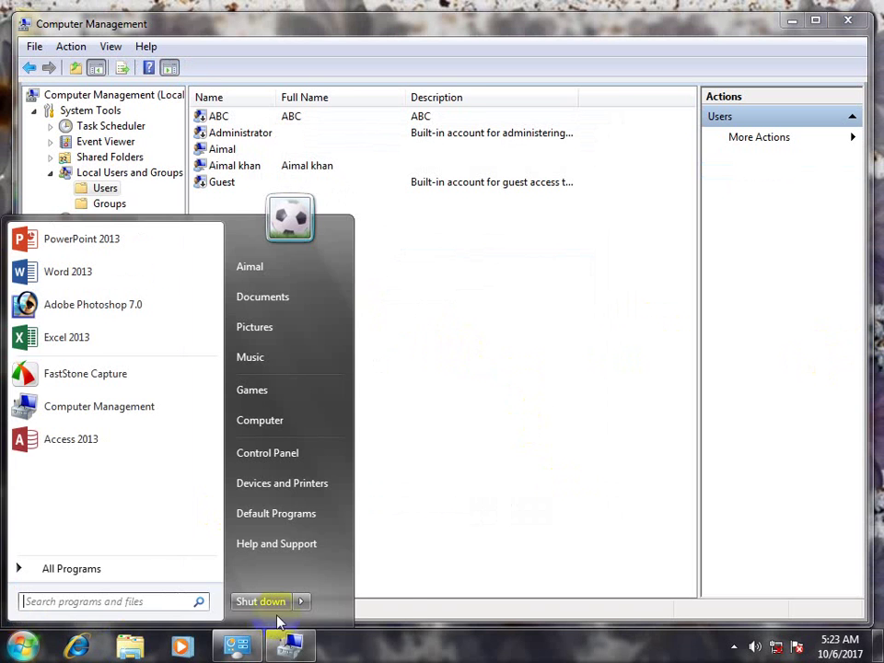
click(298, 603)
click(334, 555)
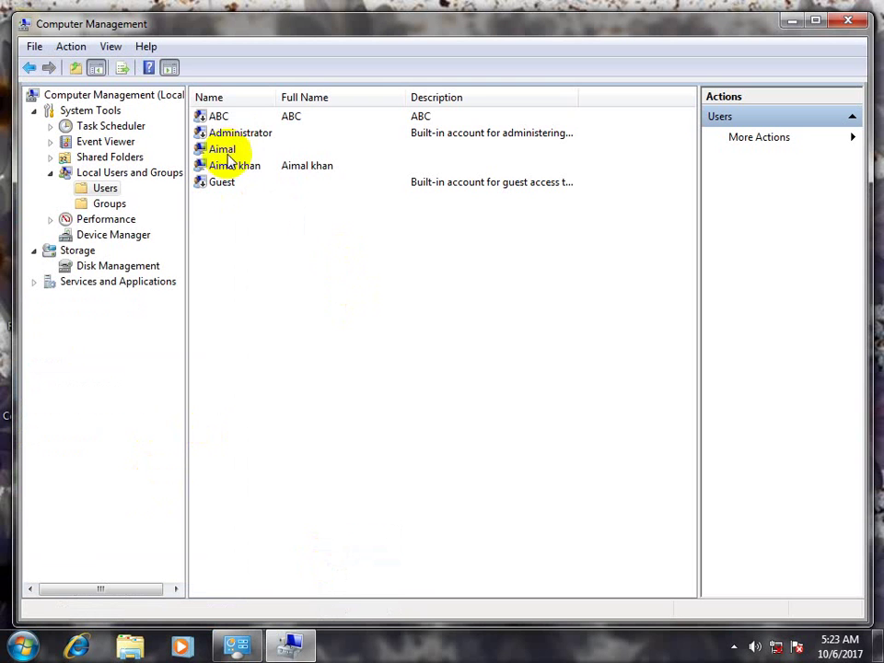
click(218, 117)
Delete the ABC user account, confirming with Yes, then switch to Device Manager
right_click(219, 118)
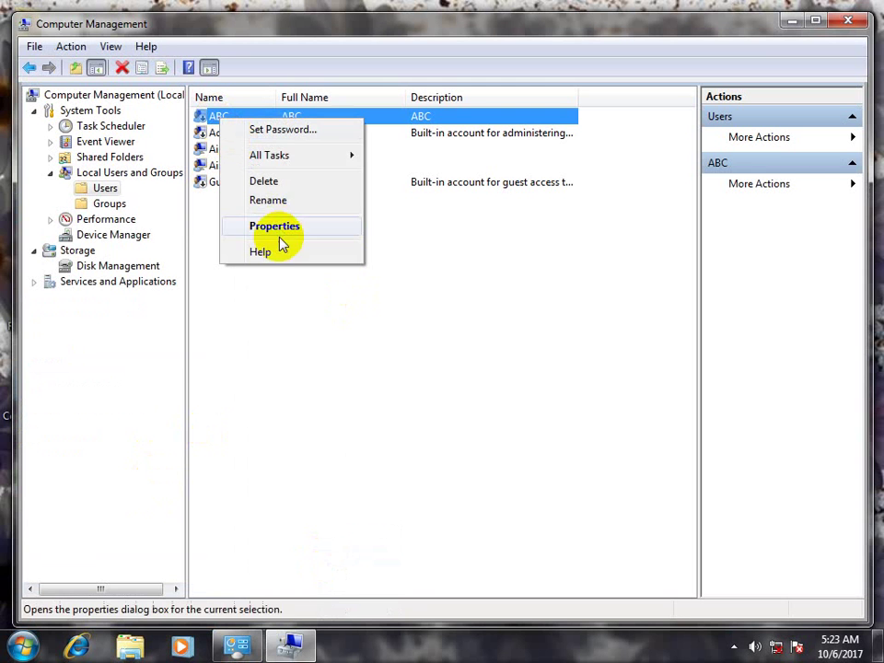
click(265, 181)
click(505, 402)
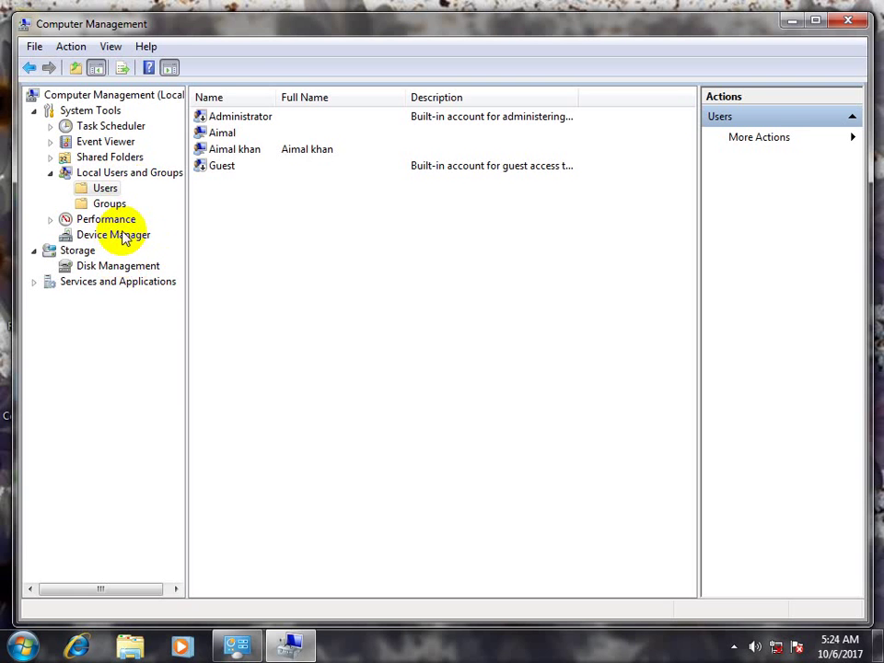
click(120, 234)
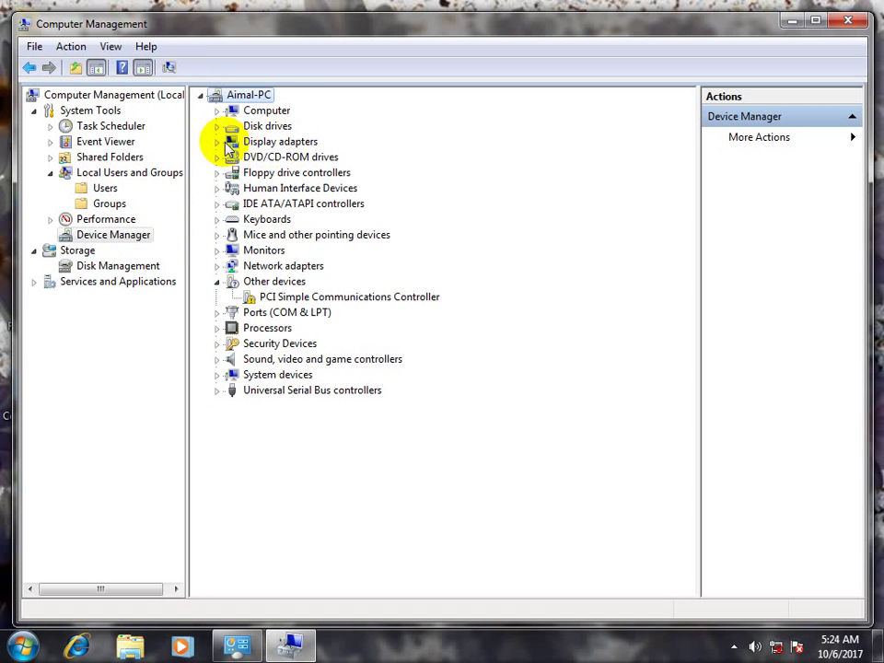
Disable the Intel Q965/Q963 Express Chipset adapter under Display adapters, then minimize Computer Management
click(218, 142)
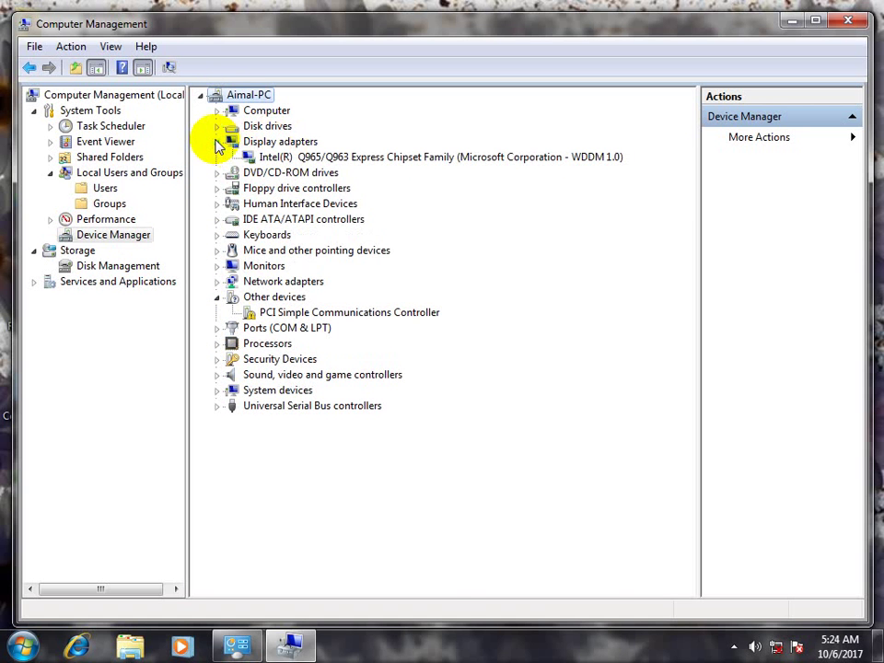
double_click(734, 22)
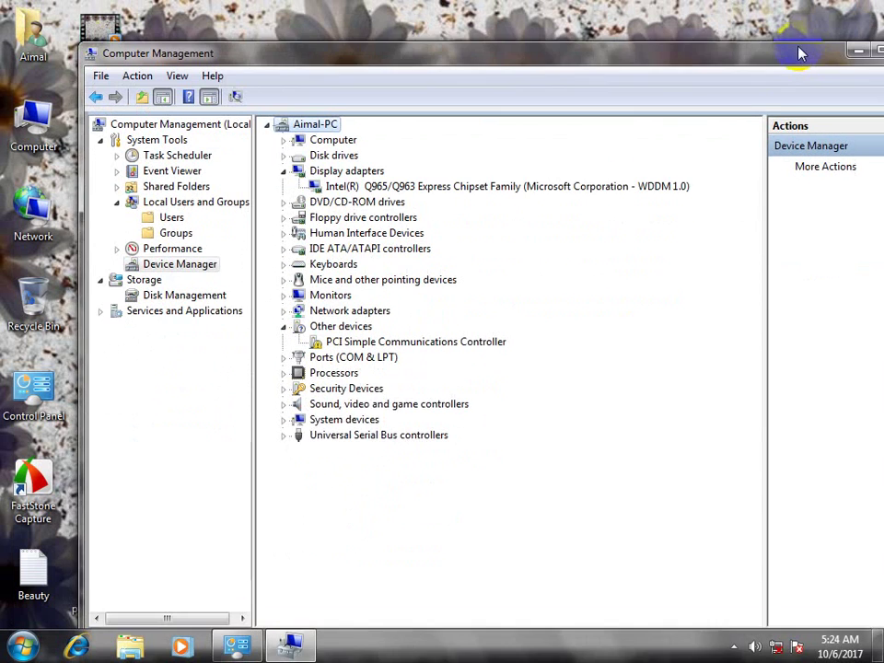
drag(799, 54, 794, 43)
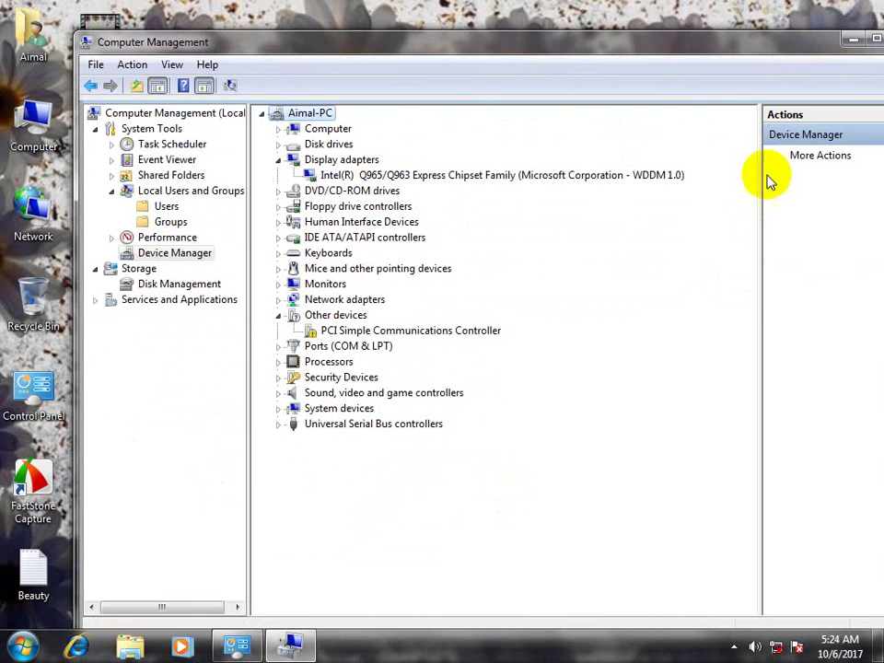
click(386, 175)
right_click(405, 173)
click(428, 201)
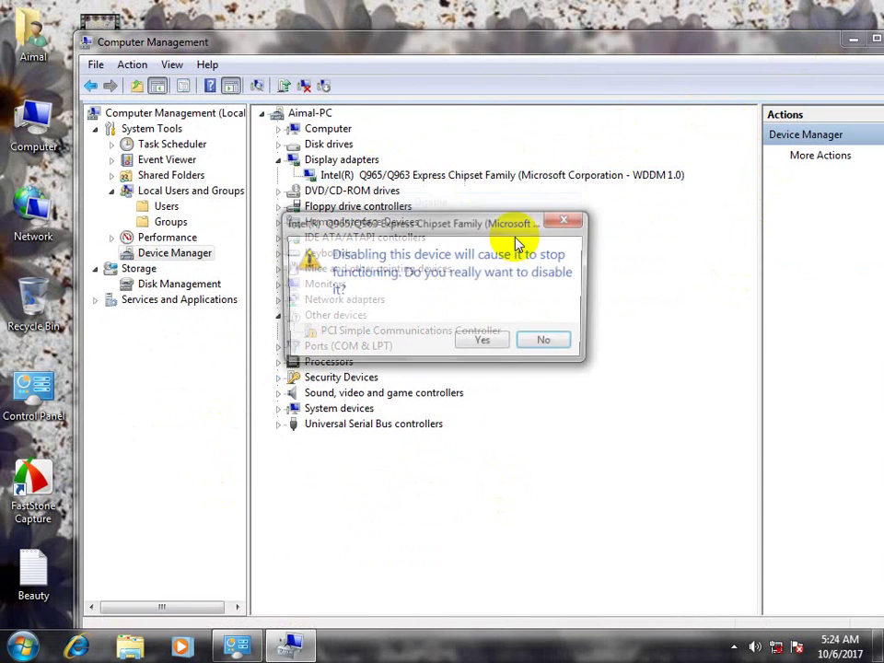
click(491, 342)
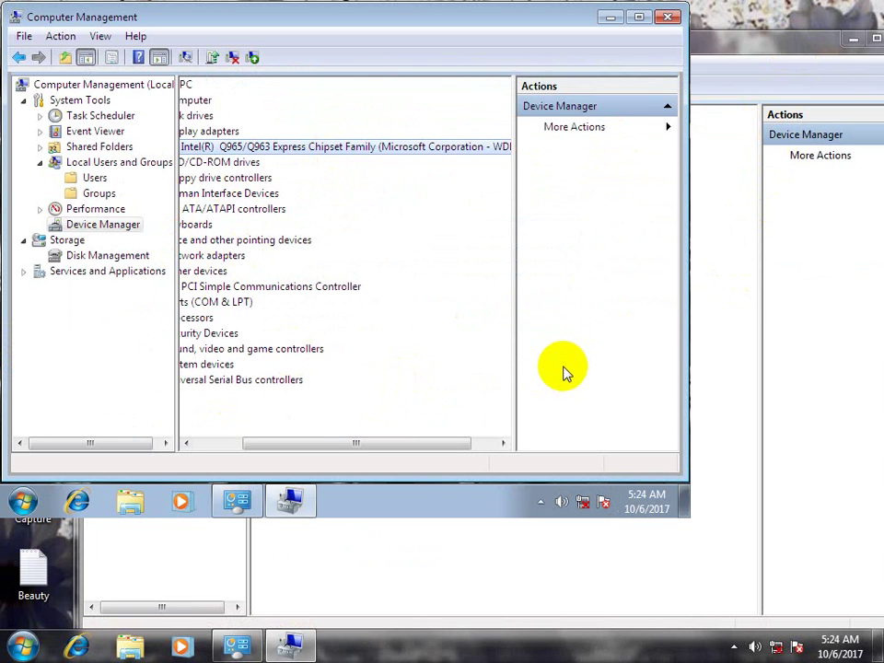
drag(288, 446, 235, 444)
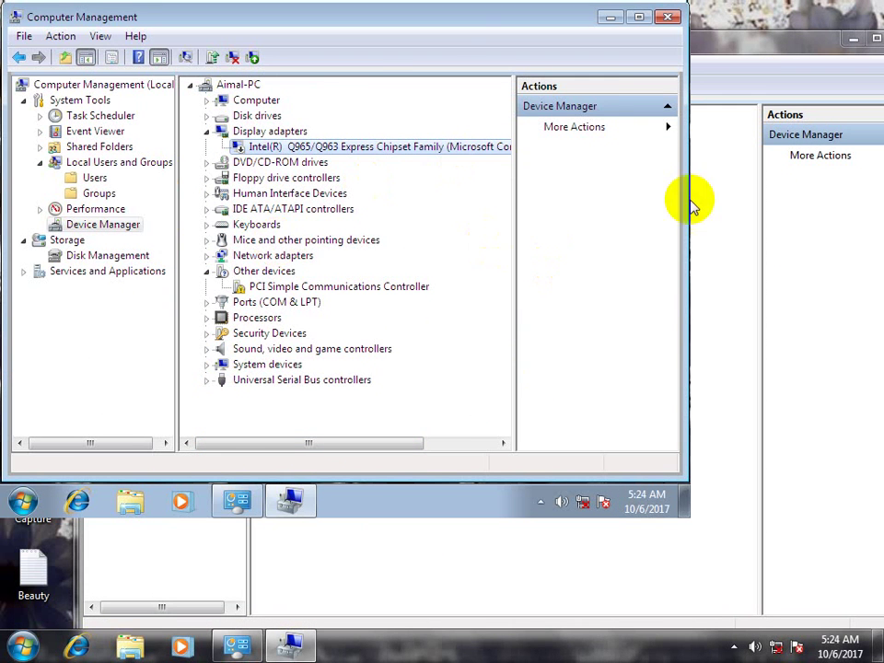
click(609, 16)
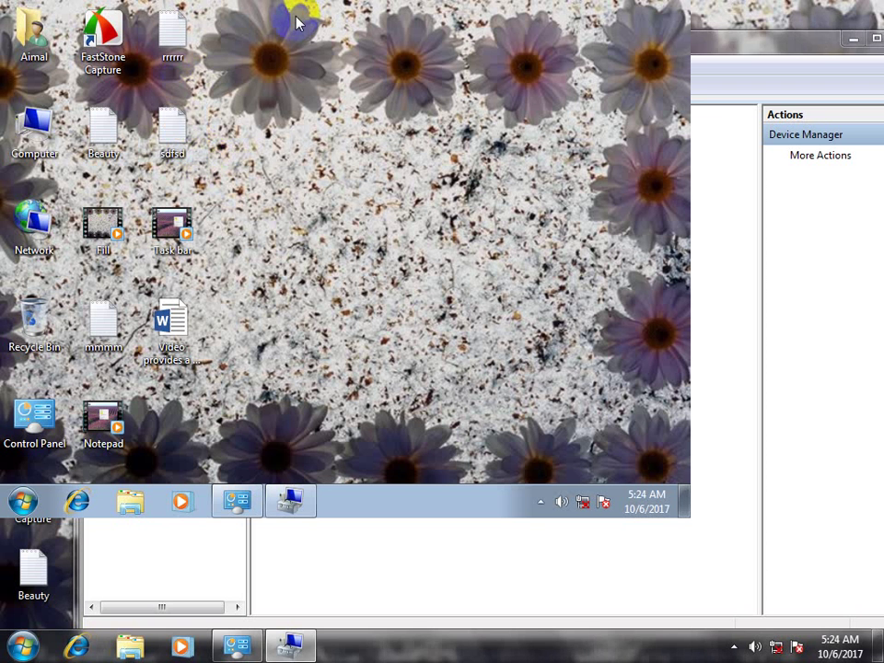
Open Personalization from the desktop's right-click menu and close it again
drag(297, 23, 330, 414)
right_click(407, 138)
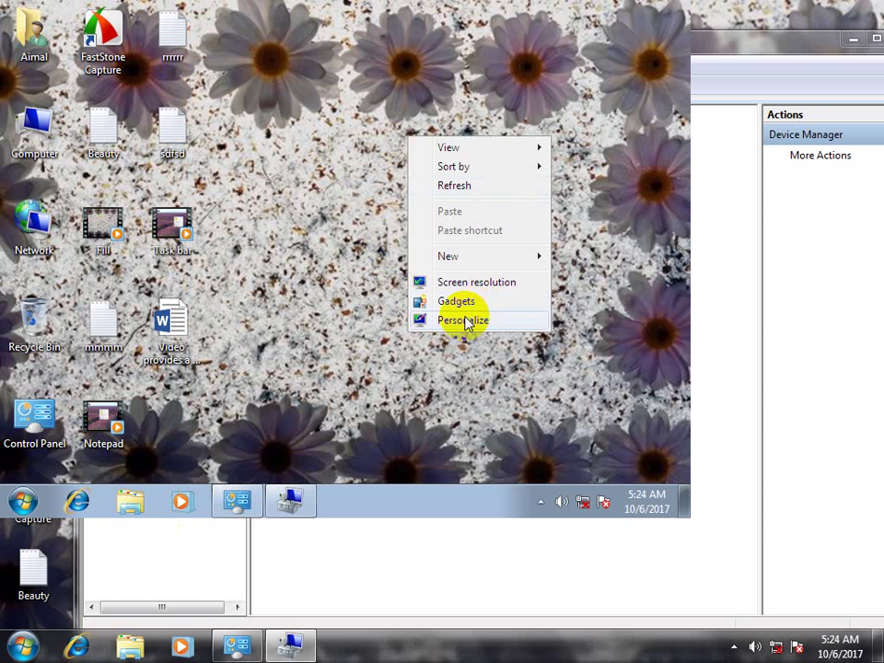
click(465, 320)
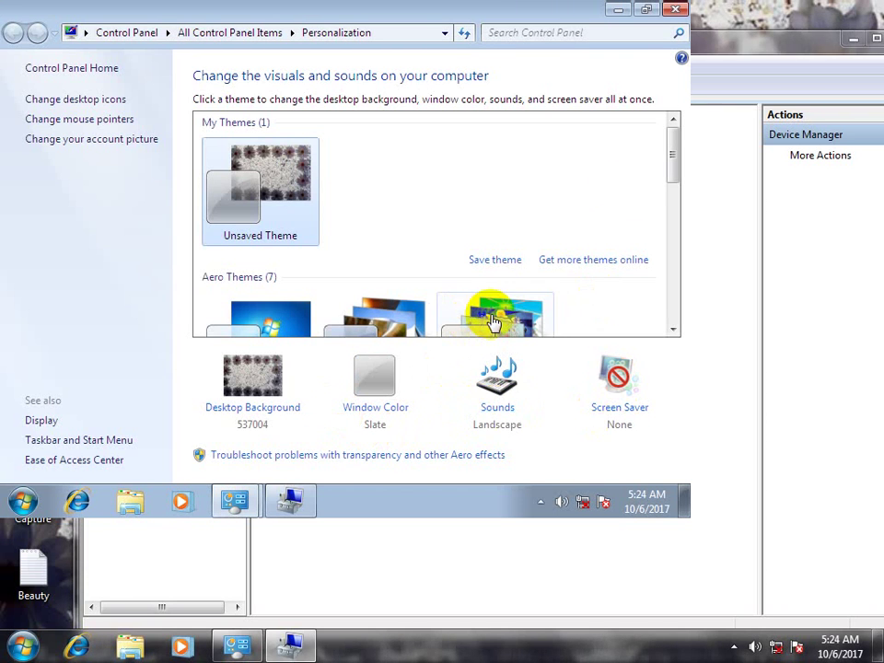
click(674, 9)
Re-enable the Intel display adapter, maximize Computer Management, and expand DVD/CD-ROM drives
click(290, 502)
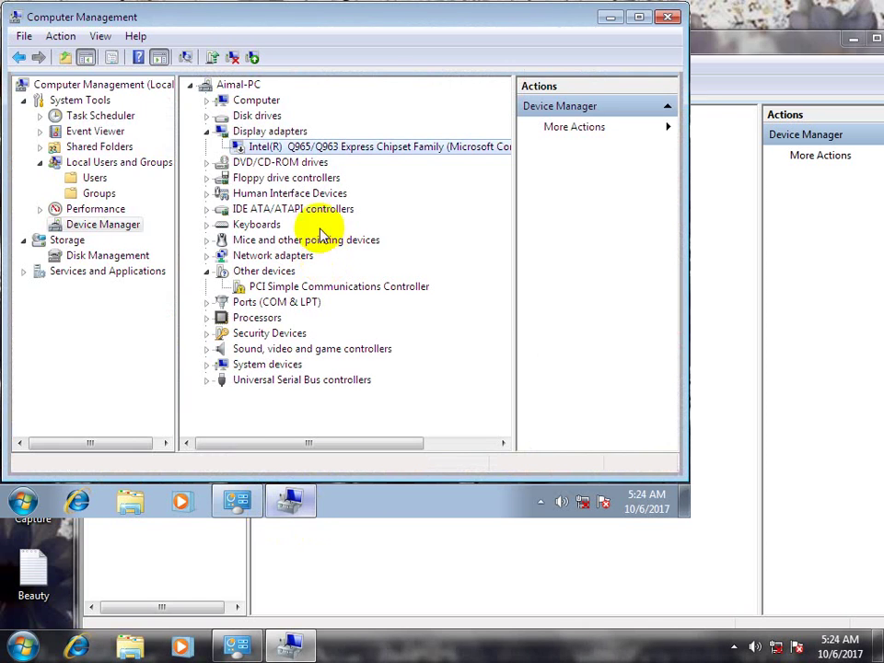
right_click(293, 149)
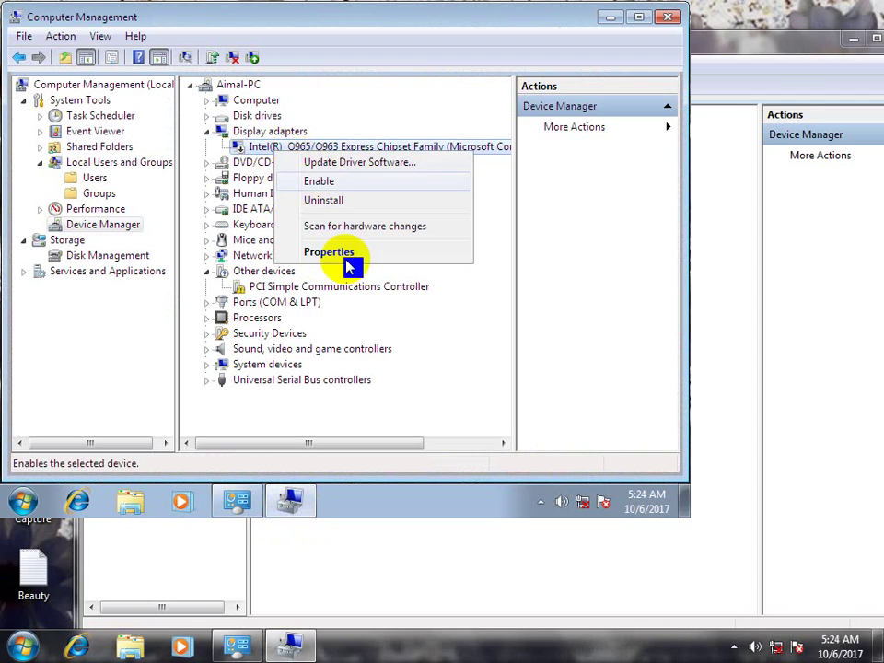
click(442, 335)
scroll(442, 335, right, 2)
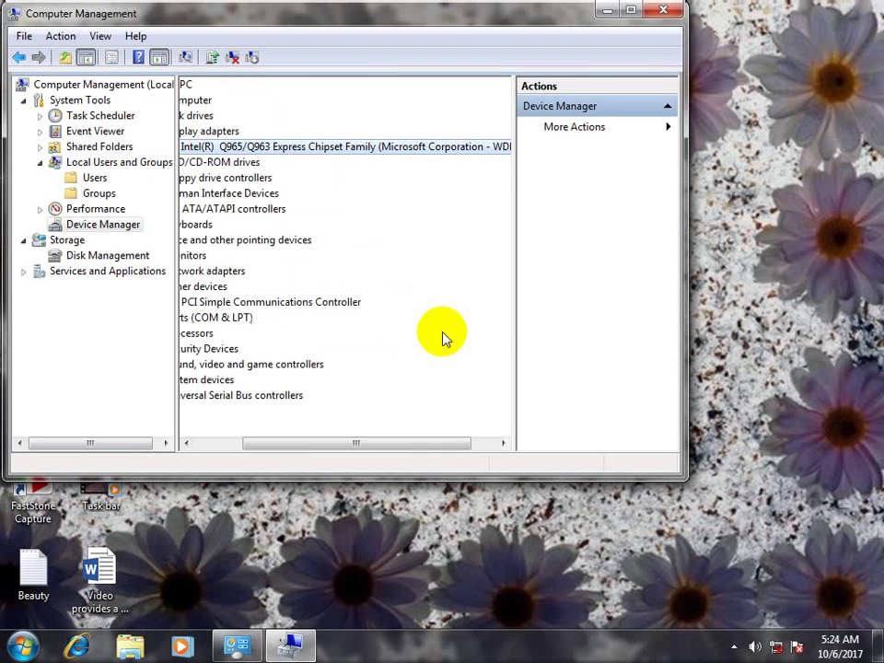
double_click(474, 17)
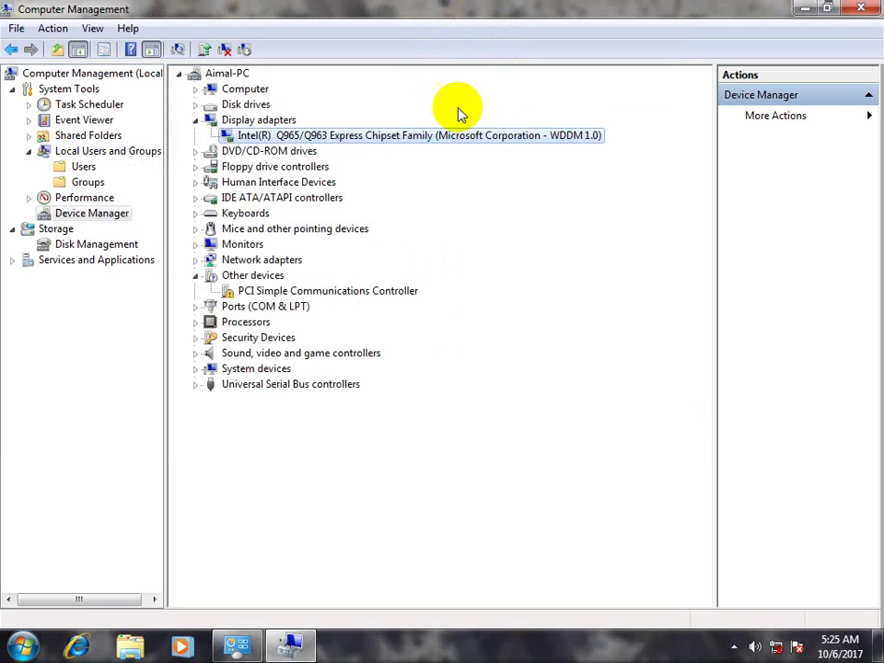
right_click(311, 136)
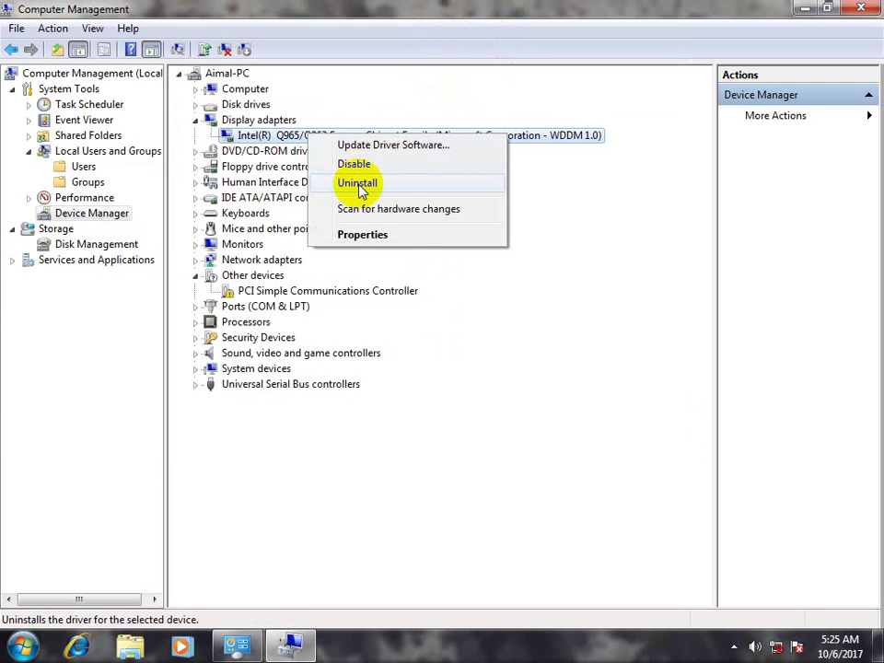
click(241, 152)
click(195, 151)
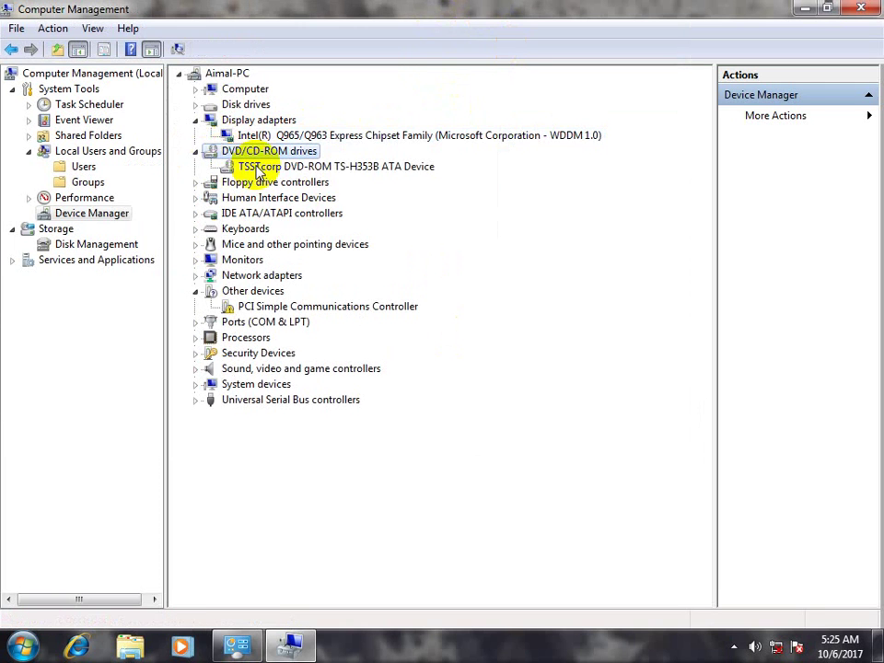
Select the TSSTcorp DVD-ROM drive, resize the Computer Management window, and view the drives in Computer
click(277, 168)
double_click(410, 15)
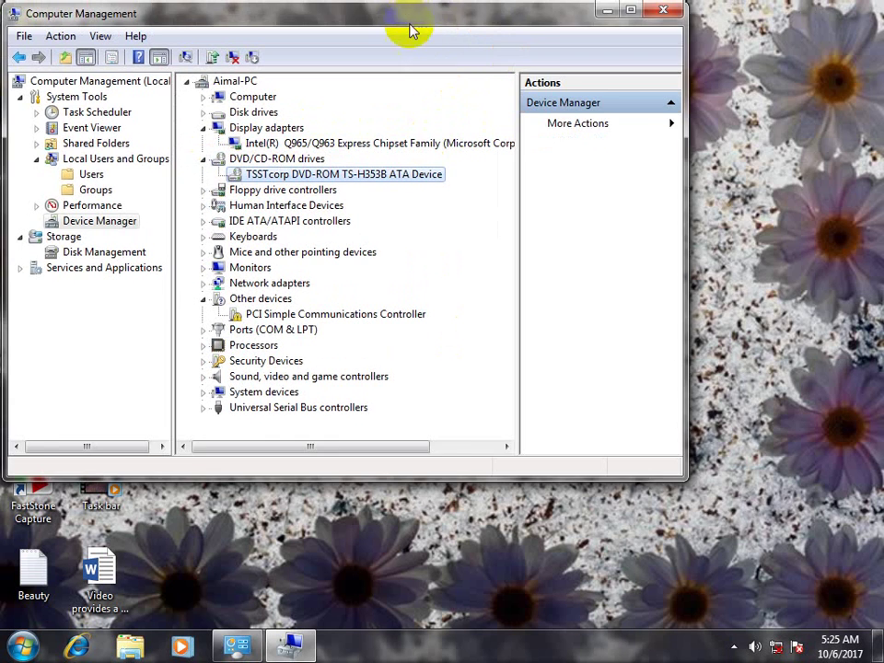
drag(411, 25, 564, 16)
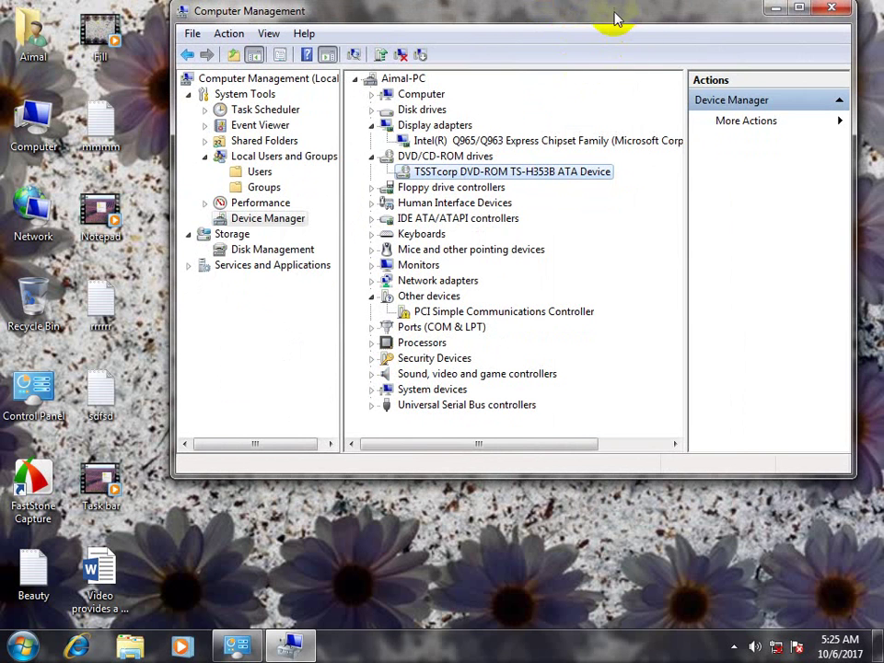
drag(613, 22, 583, 18)
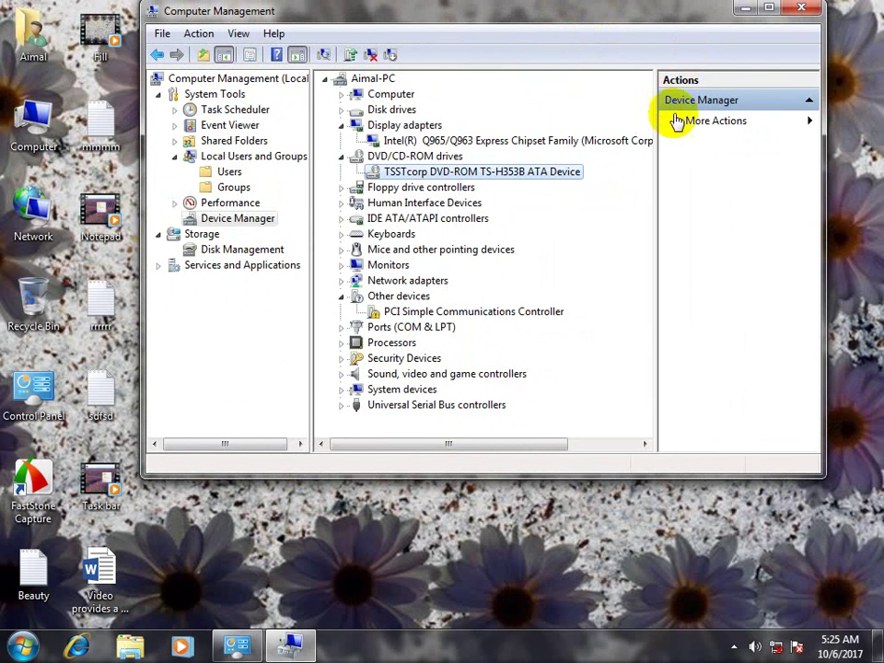
drag(826, 184, 878, 193)
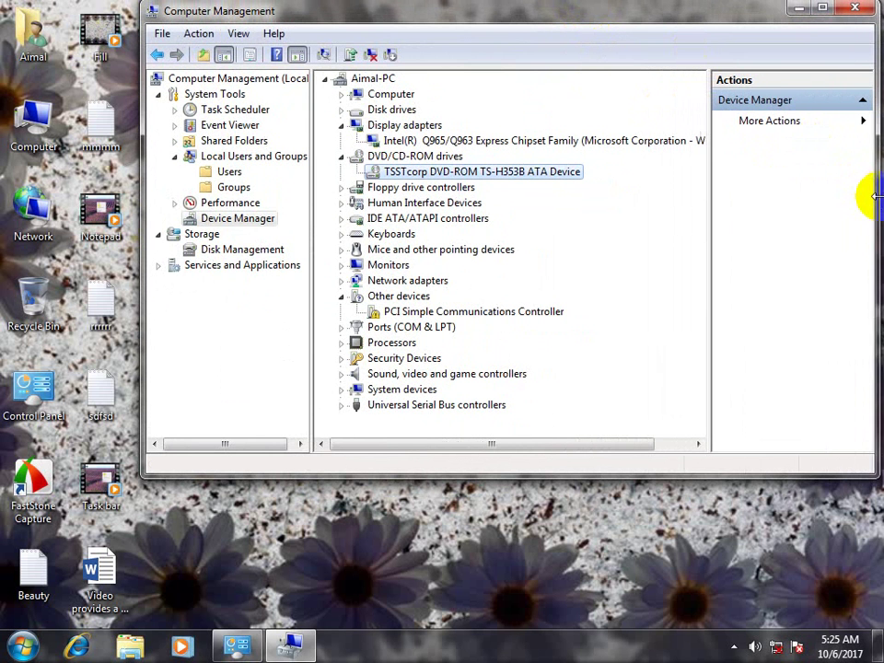
double_click(34, 127)
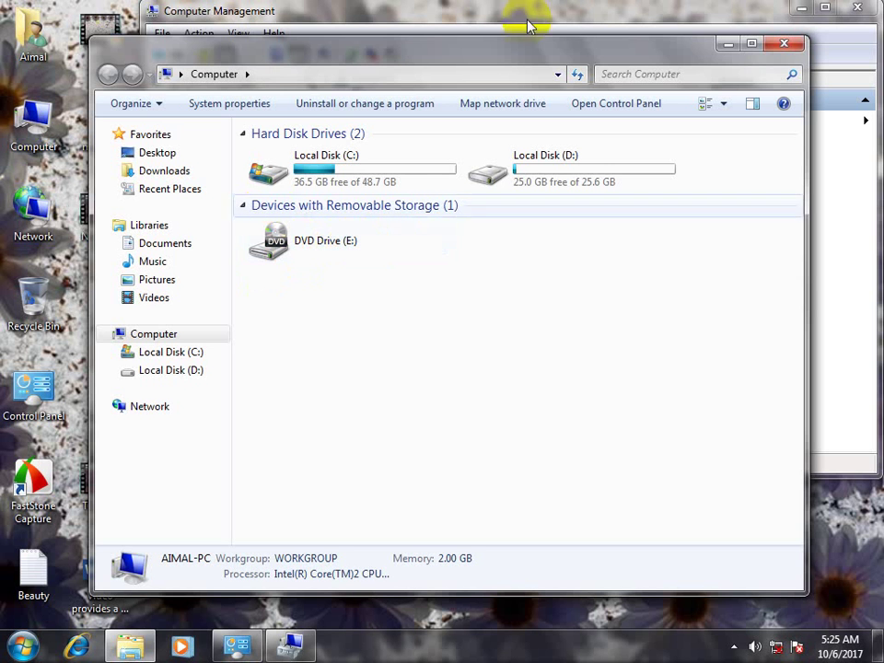
click(784, 44)
Disable the TSSTcorp DVD-ROM drive, confirm it's gone from Computer, then re-enable it
right_click(472, 175)
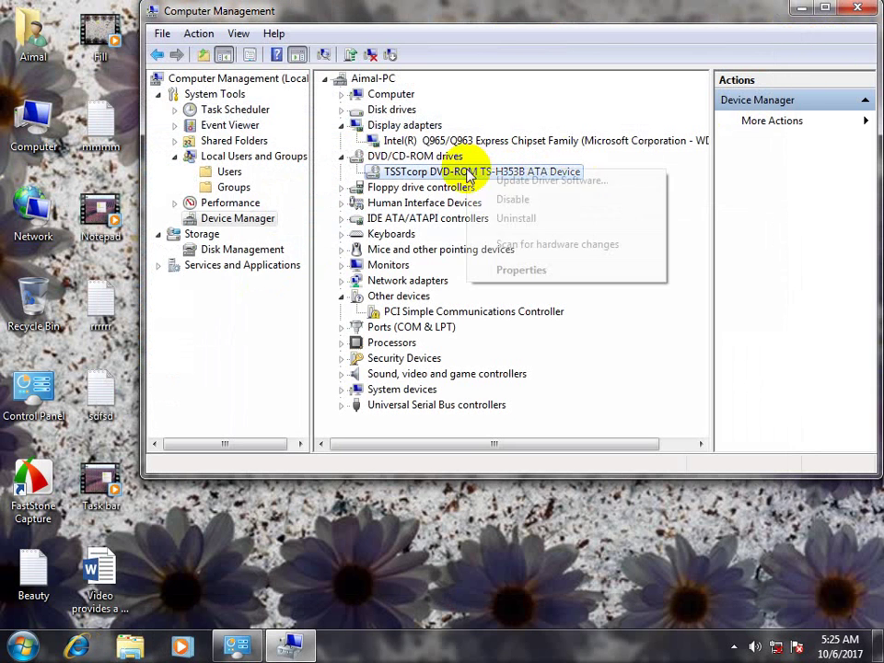
click(532, 201)
click(485, 339)
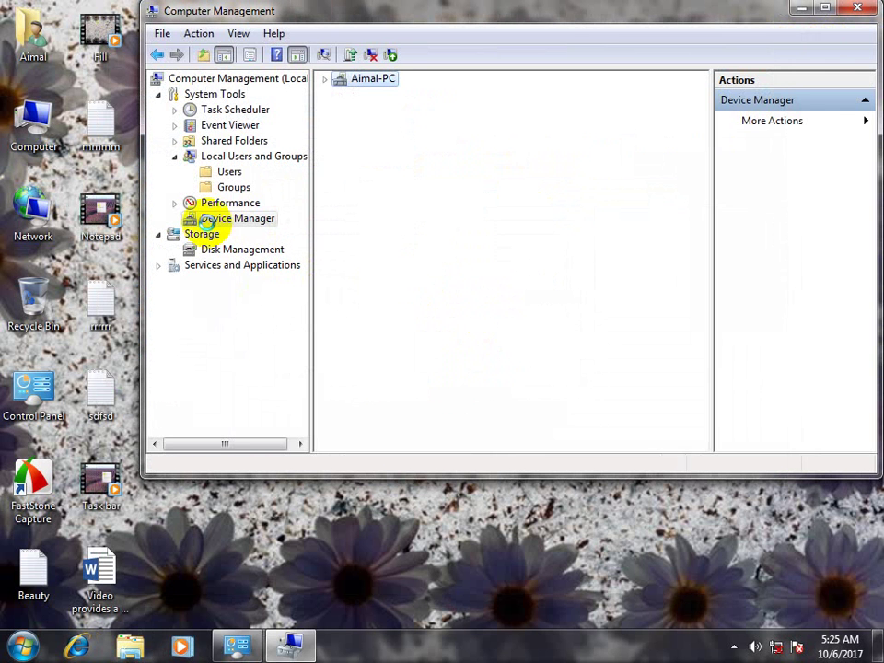
double_click(33, 131)
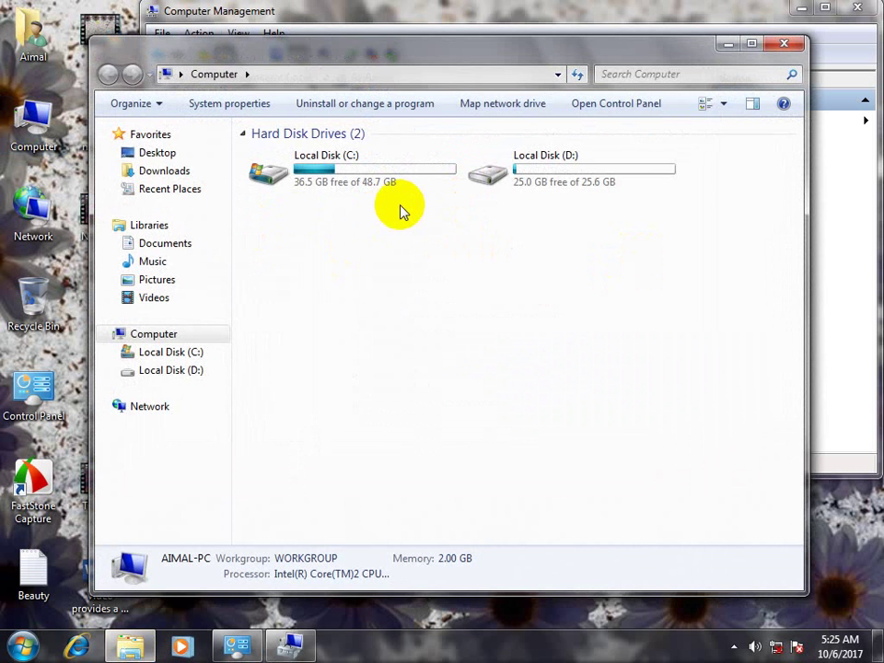
click(783, 44)
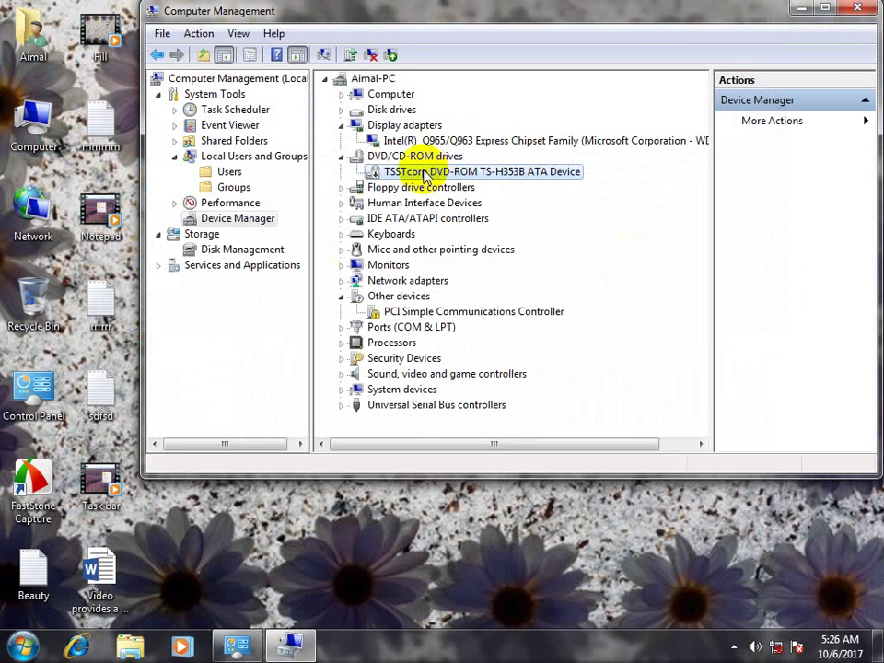
right_click(423, 174)
click(474, 200)
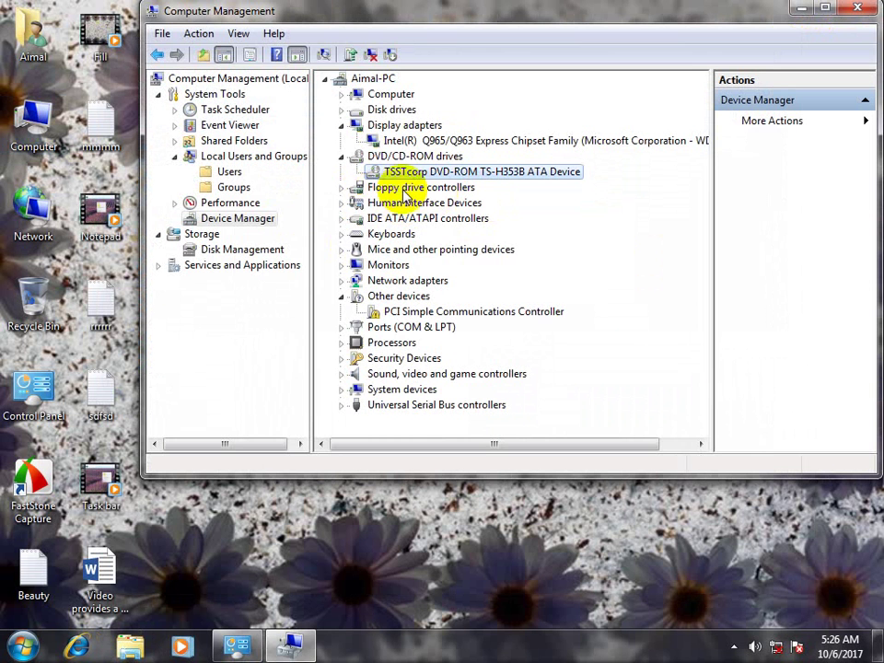
Expand Floppy drive controllers and inspect the Standard floppy disk controller's options
click(351, 192)
click(341, 188)
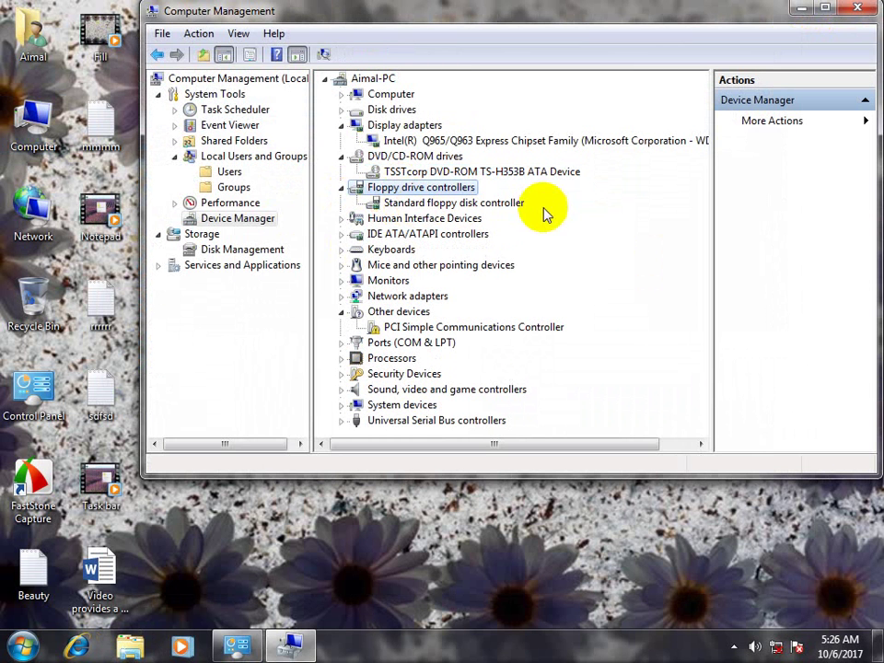
click(445, 205)
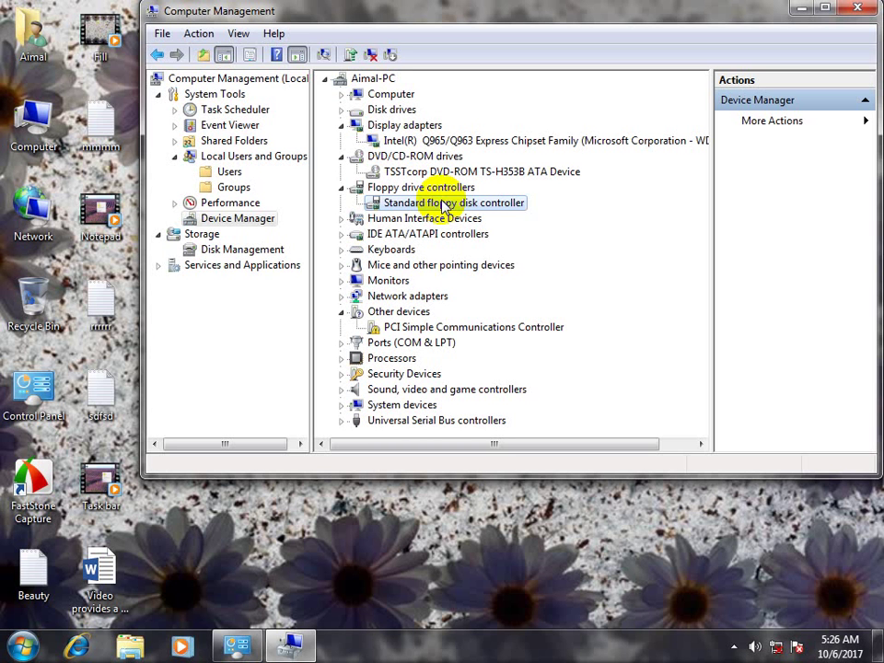
right_click(444, 204)
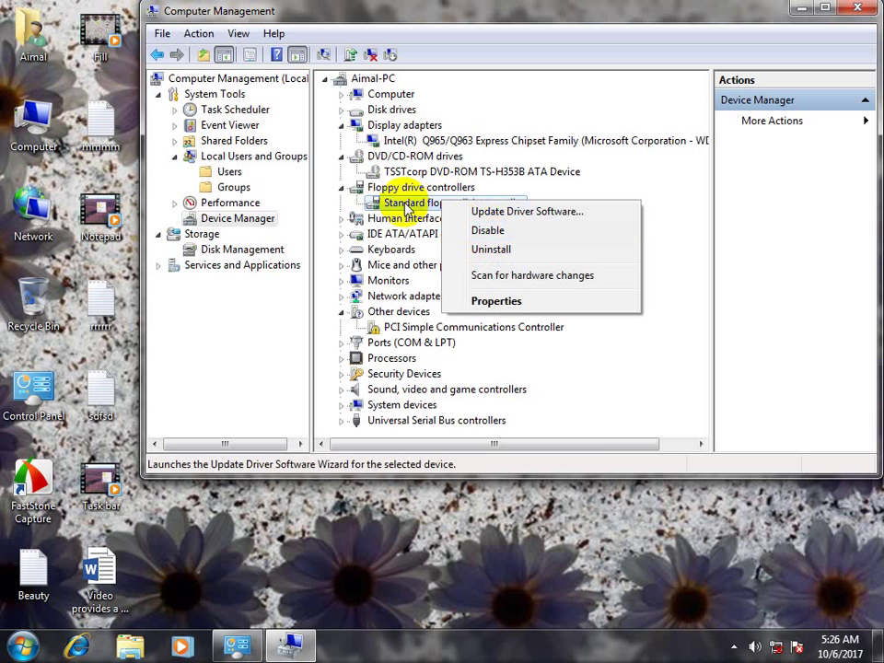
click(370, 203)
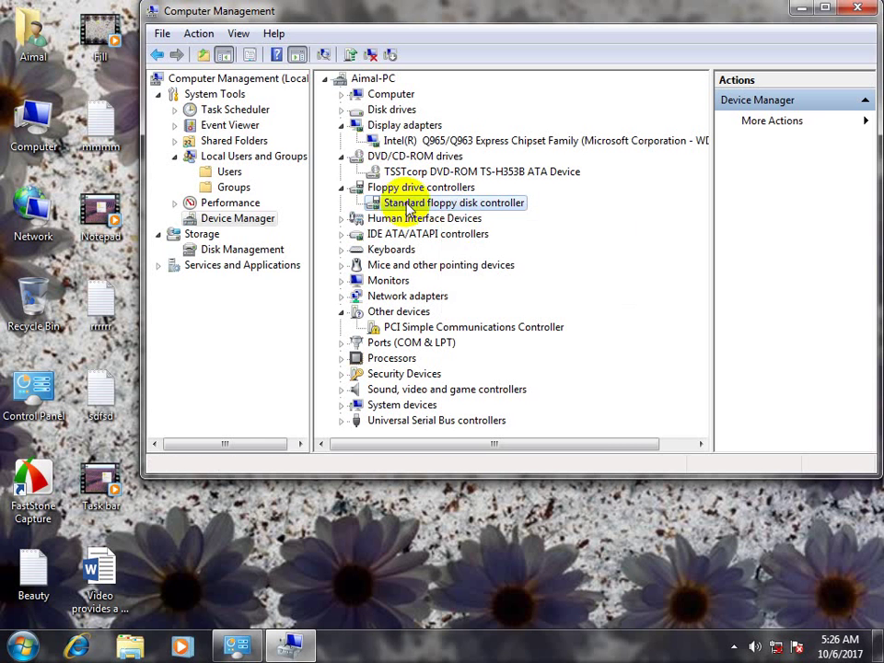
Disable the first USB Input Device under Human Interface Devices, then re-enable it
click(351, 221)
click(401, 236)
right_click(405, 239)
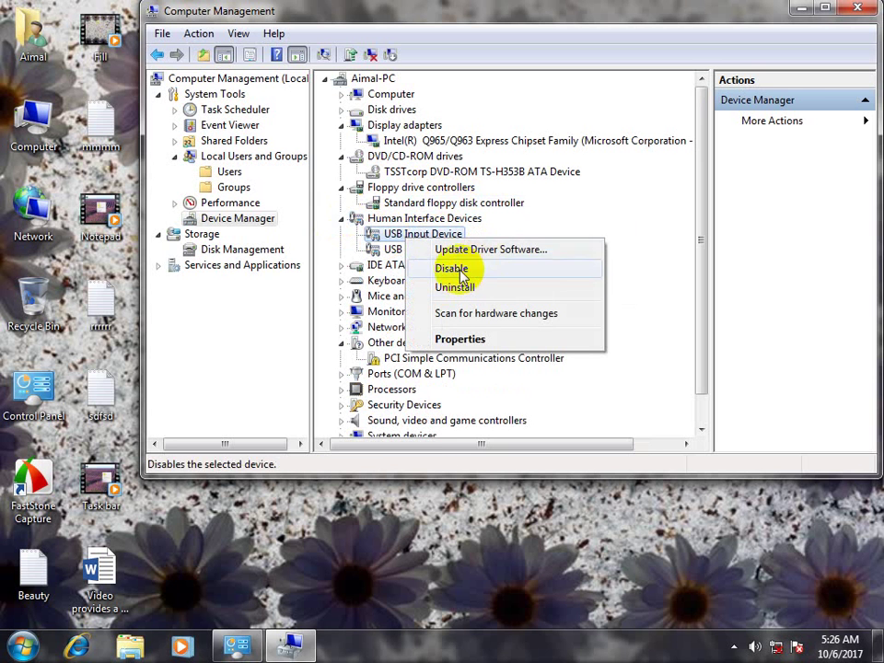
click(460, 269)
click(481, 343)
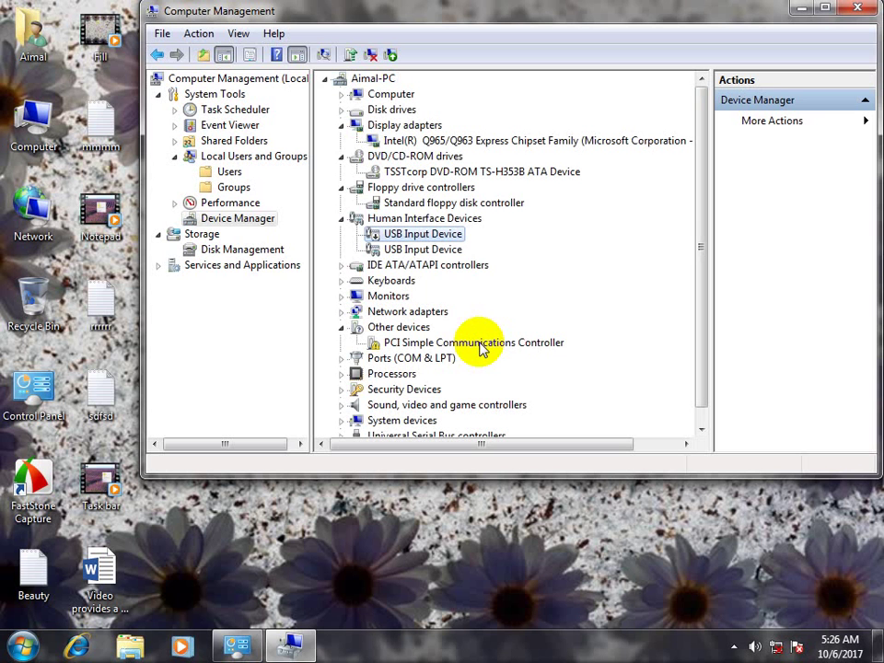
right_click(425, 236)
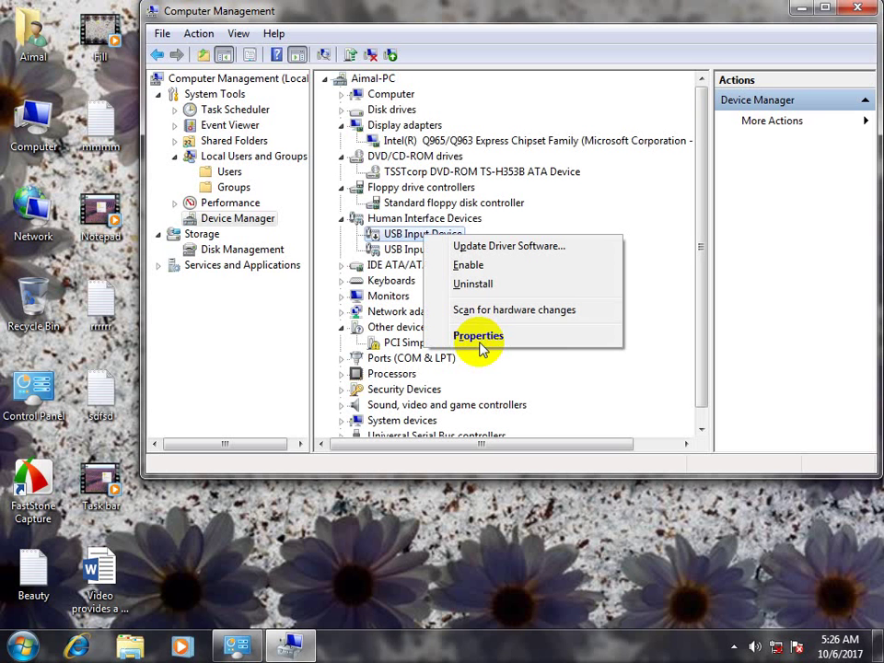
key(Down)
key(Down)
key(Return)
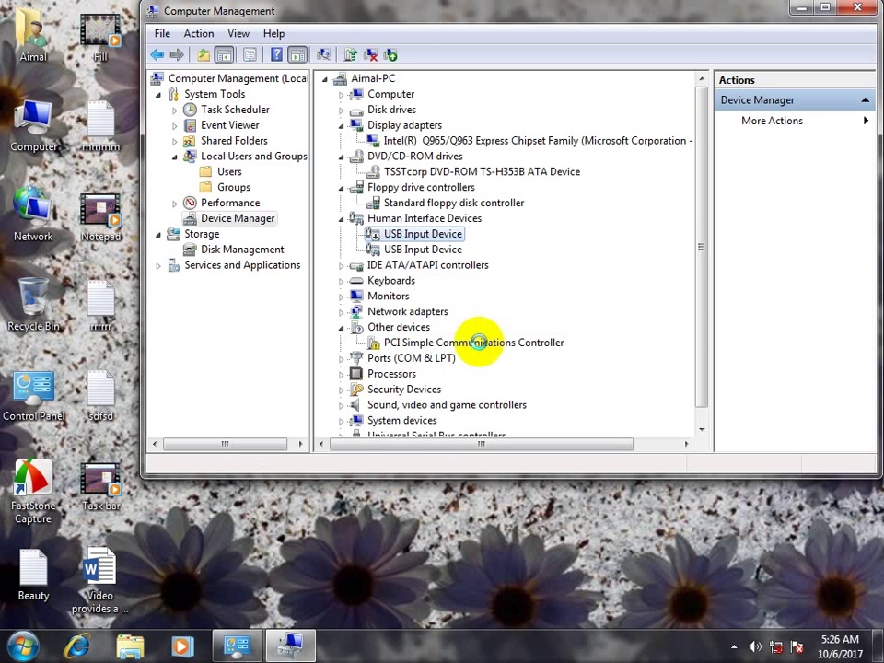
click(389, 281)
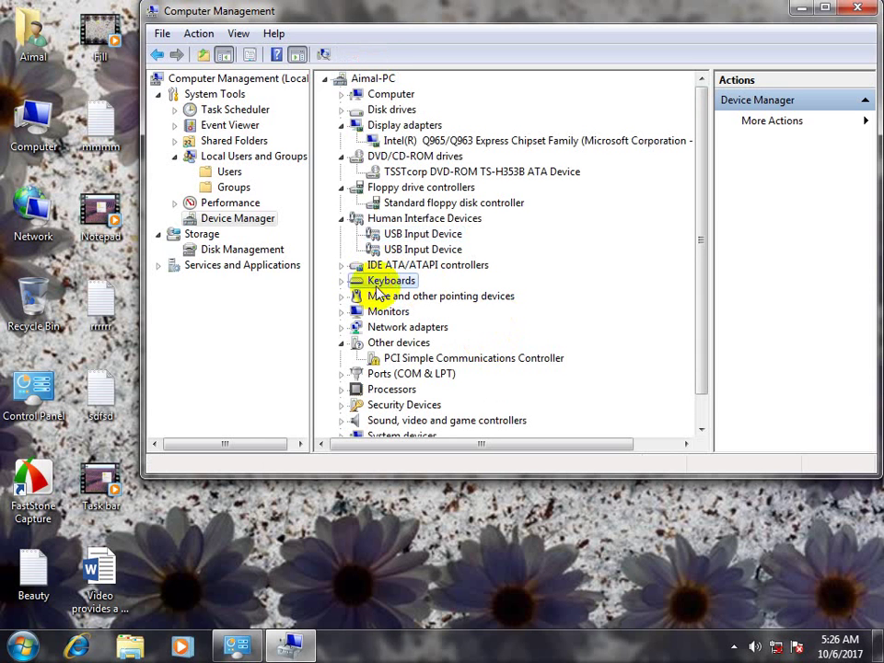
Expand Keyboards and Mice, then disable and re-enable the HID-compliant mouse
click(339, 281)
right_click(422, 295)
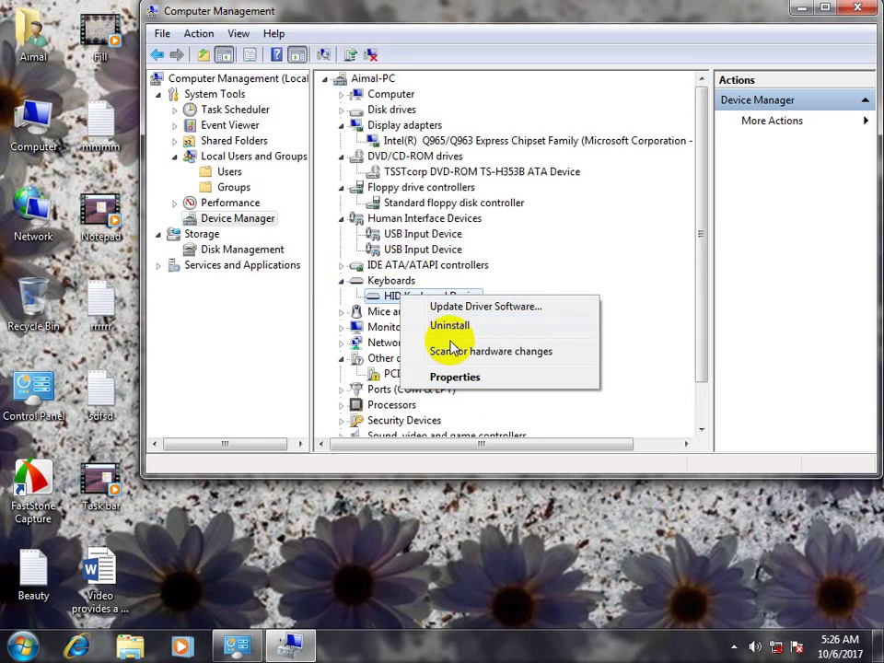
click(405, 317)
click(359, 314)
click(342, 312)
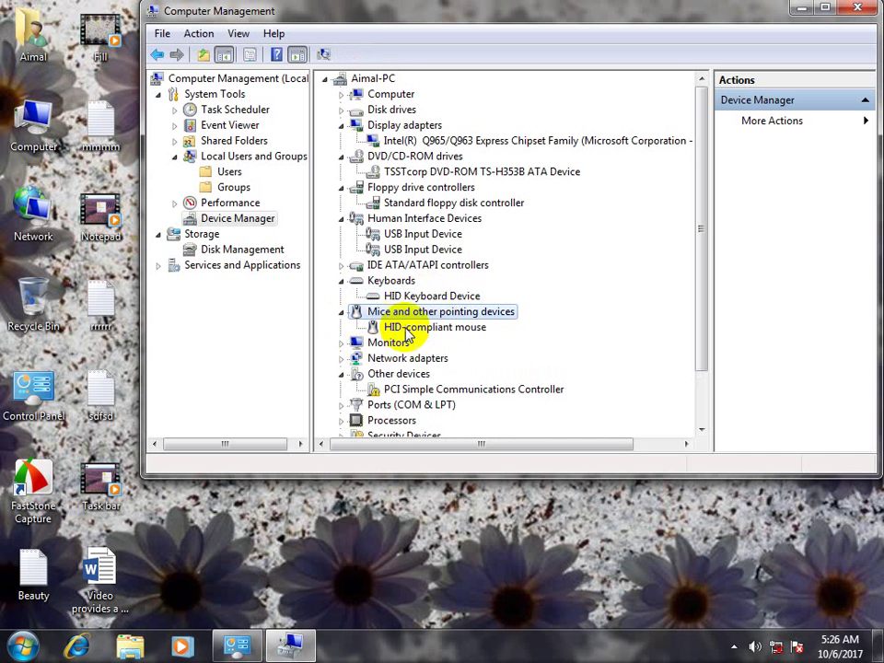
click(382, 328)
right_click(395, 330)
click(456, 361)
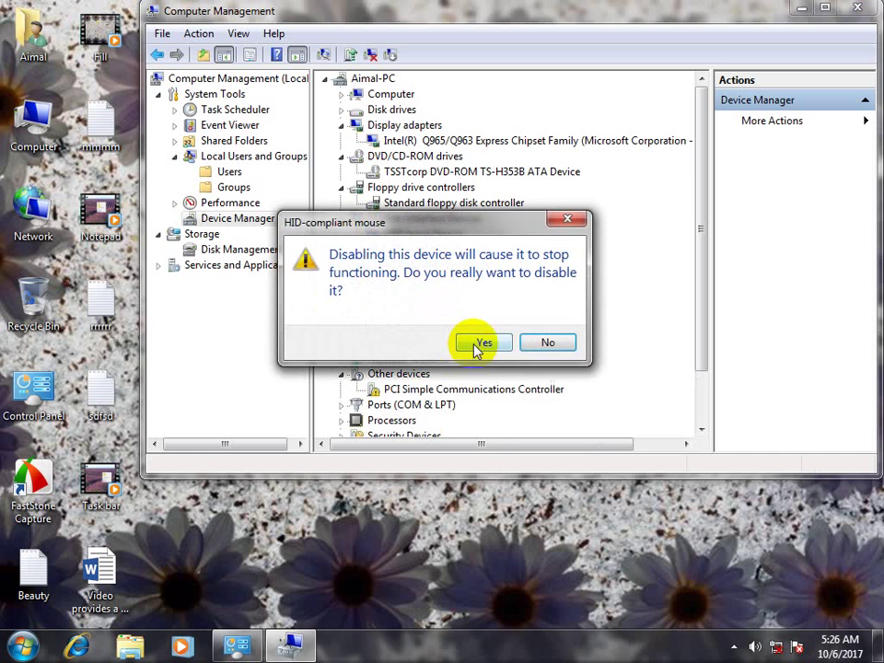
click(485, 341)
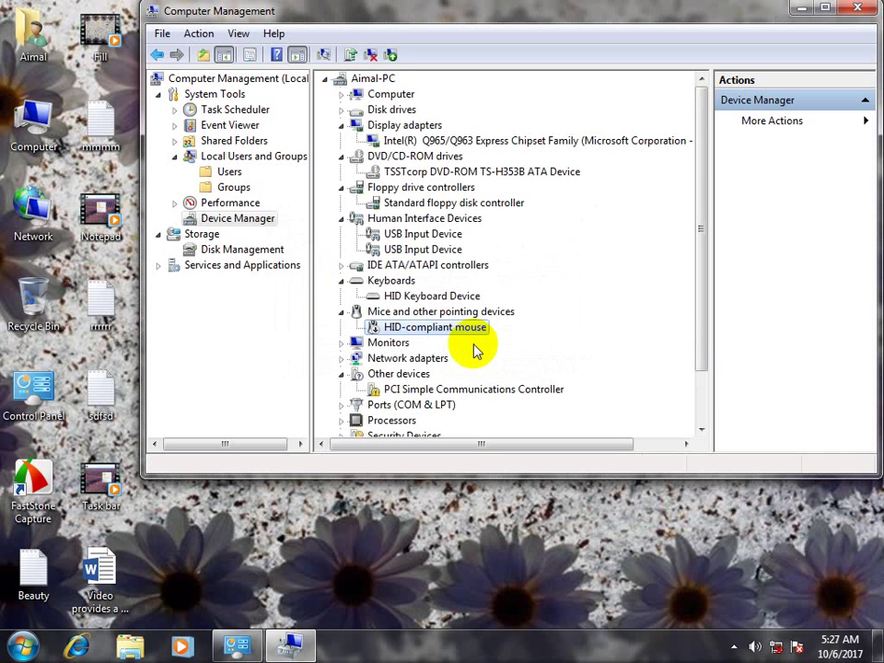
right_click(475, 350)
click(475, 349)
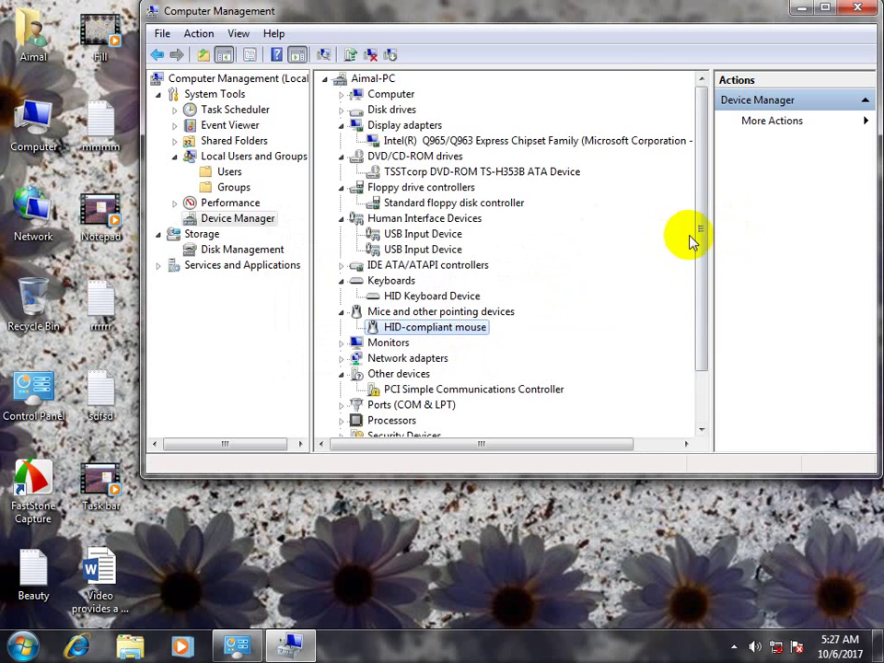
Expand Sound, video and game controllers and inspect the High Definition Audio Device's options
drag(701, 248, 708, 309)
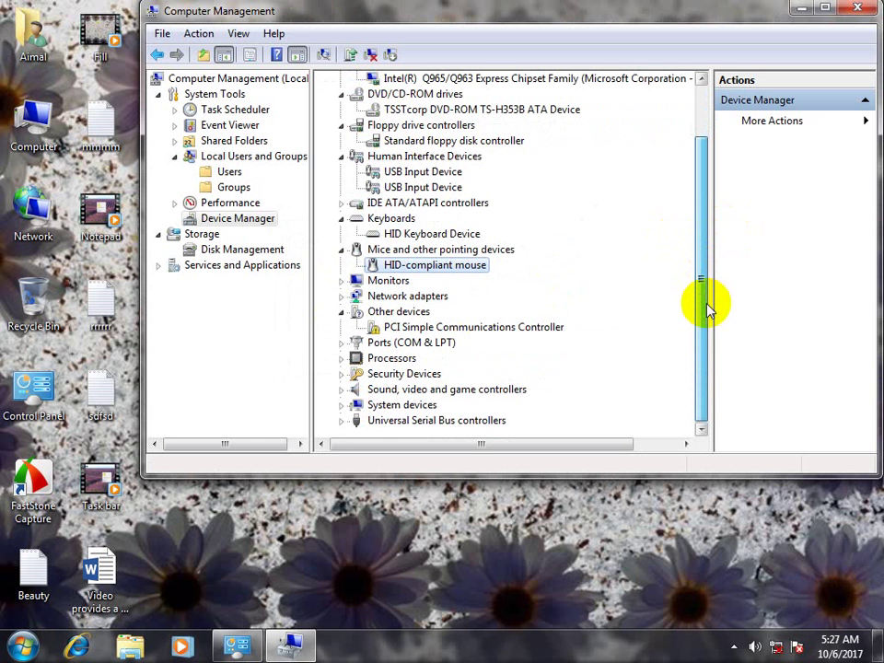
double_click(355, 390)
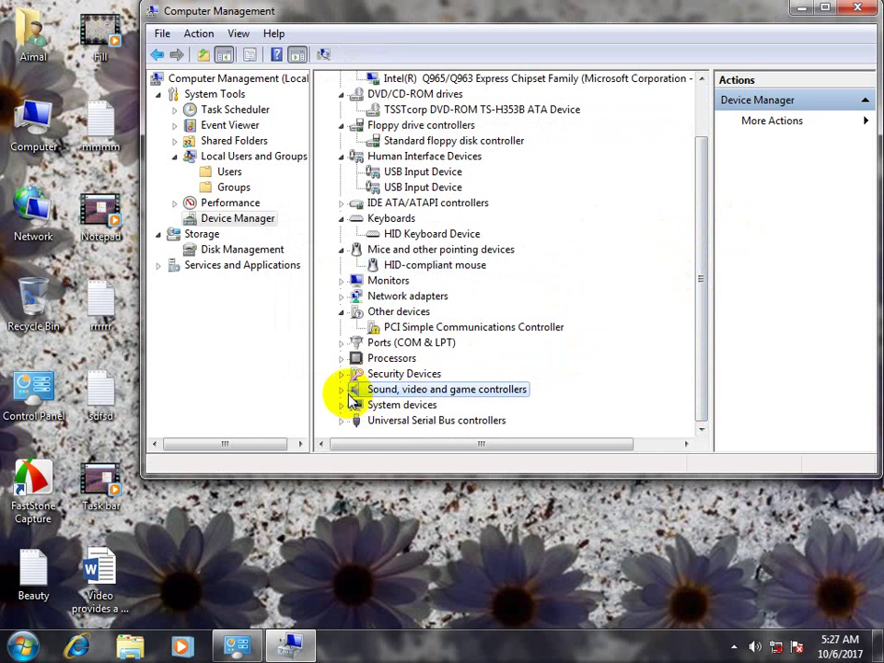
click(414, 405)
right_click(416, 410)
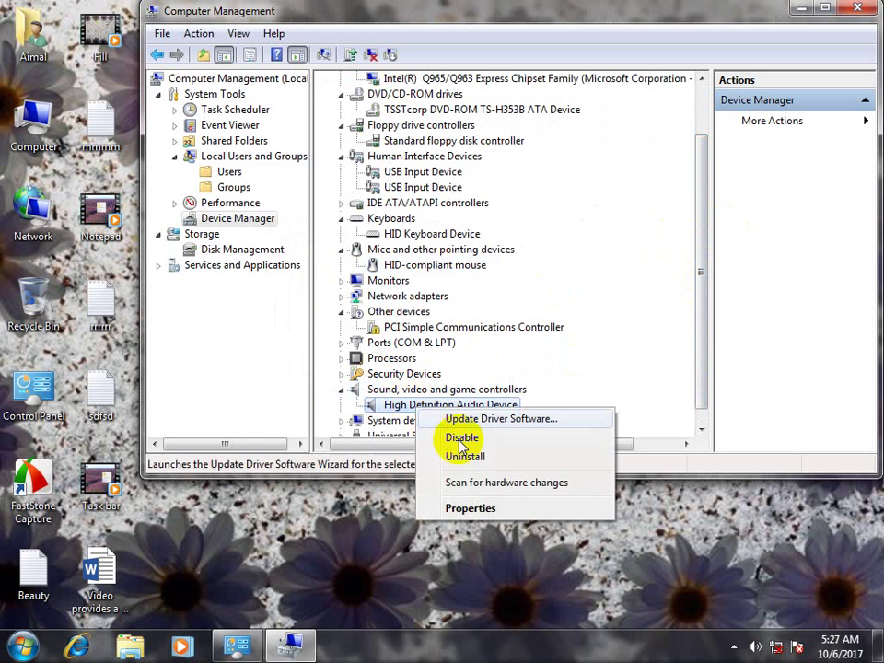
click(87, 32)
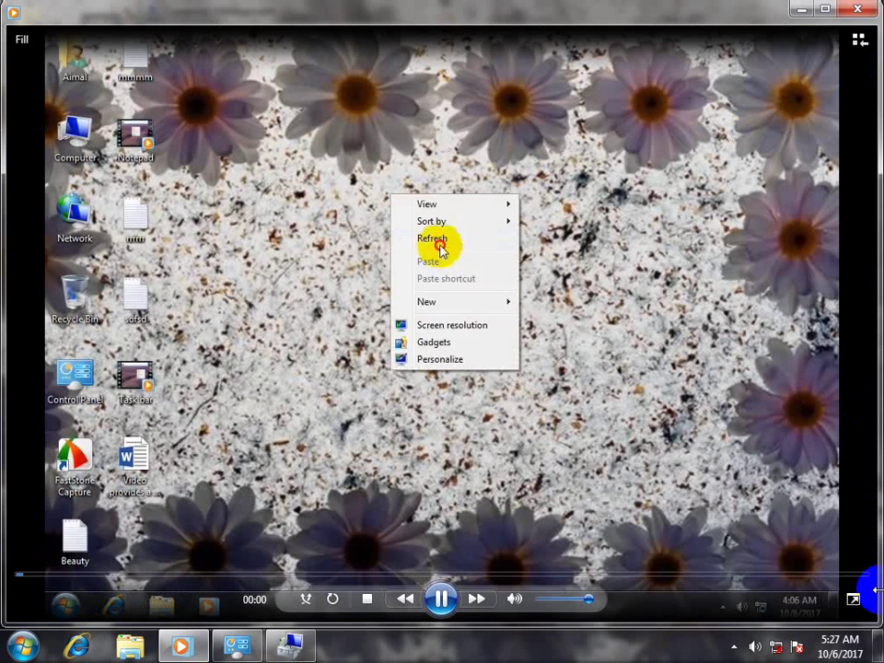
click(865, 9)
right_click(422, 406)
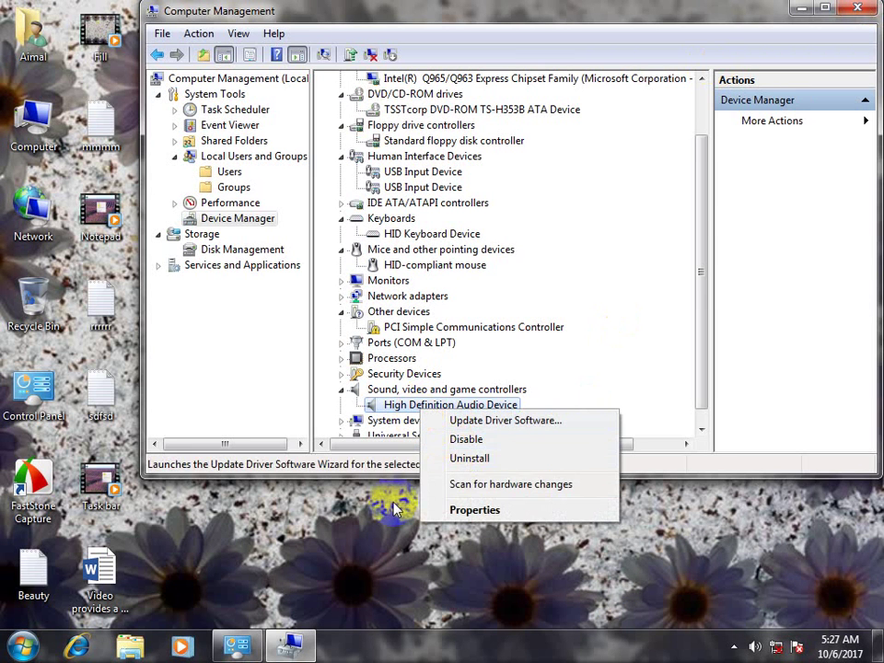
click(512, 457)
drag(704, 258, 697, 329)
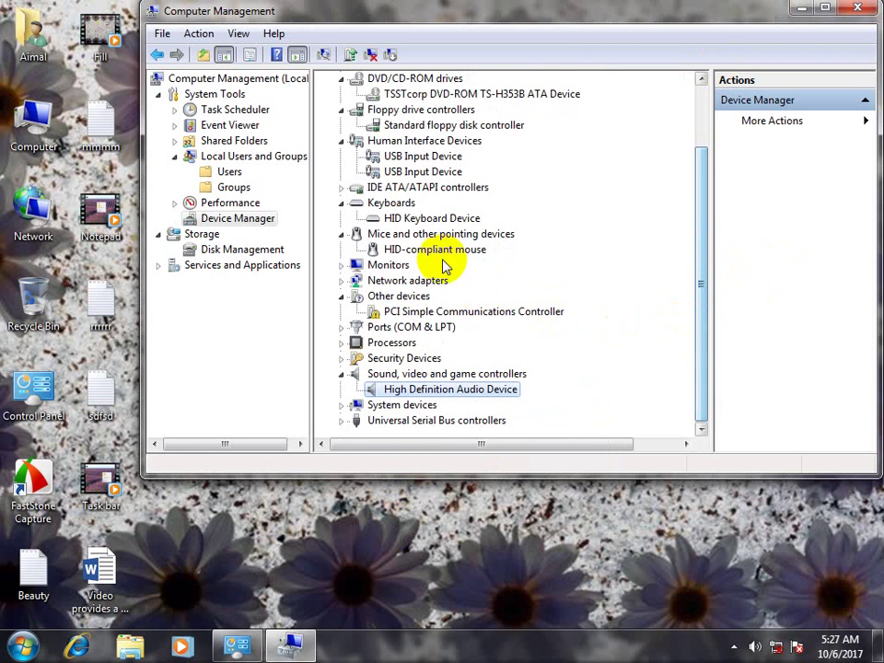
Expand Universal Serial Bus controllers to list the USB Root Hubs, then switch to Disk Management
click(401, 158)
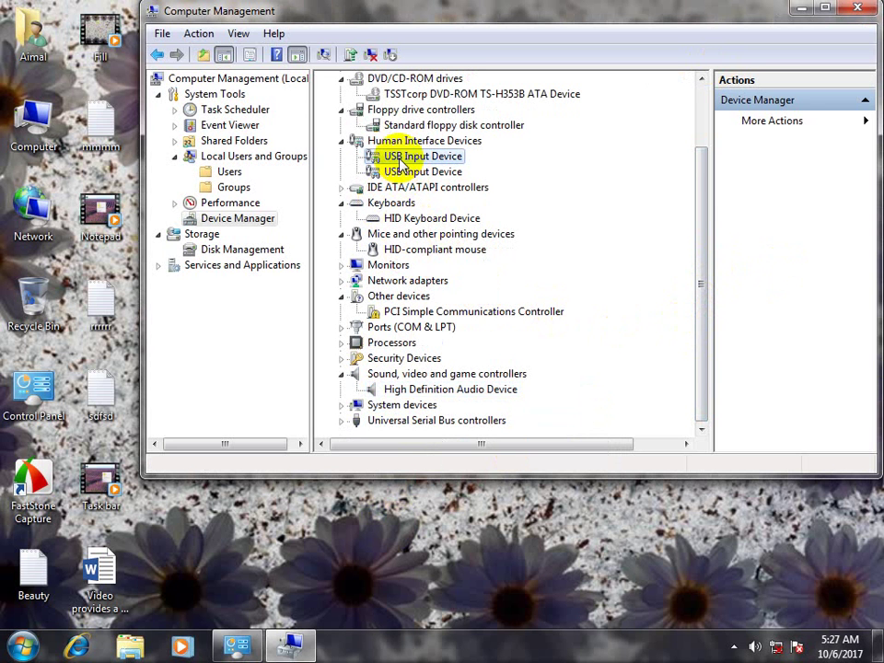
click(405, 422)
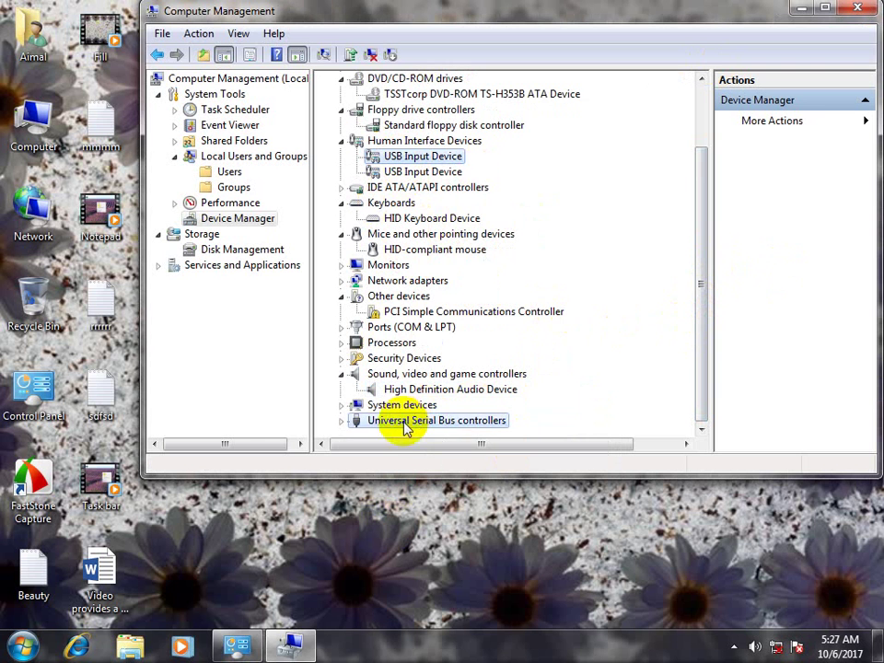
double_click(350, 420)
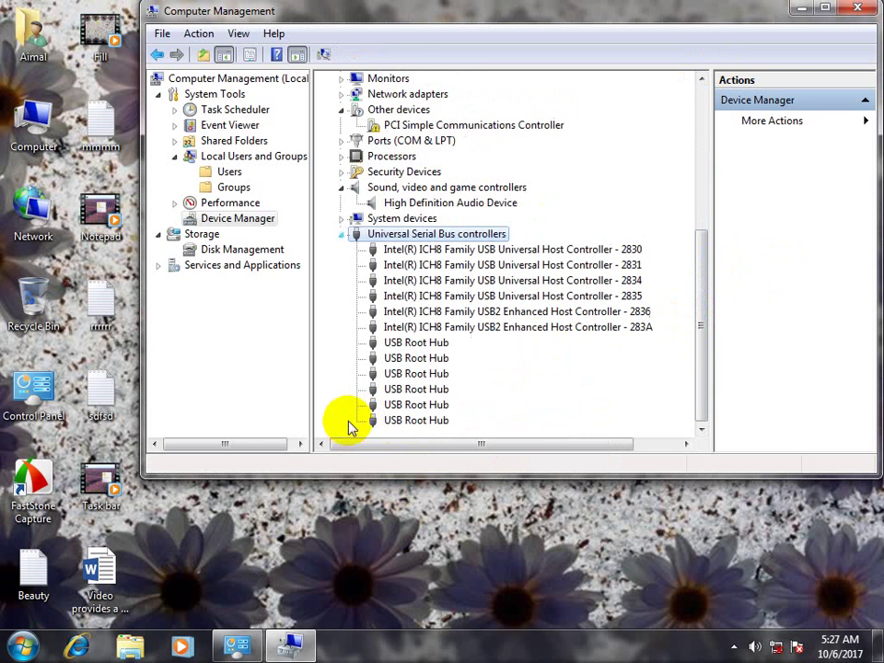
click(413, 386)
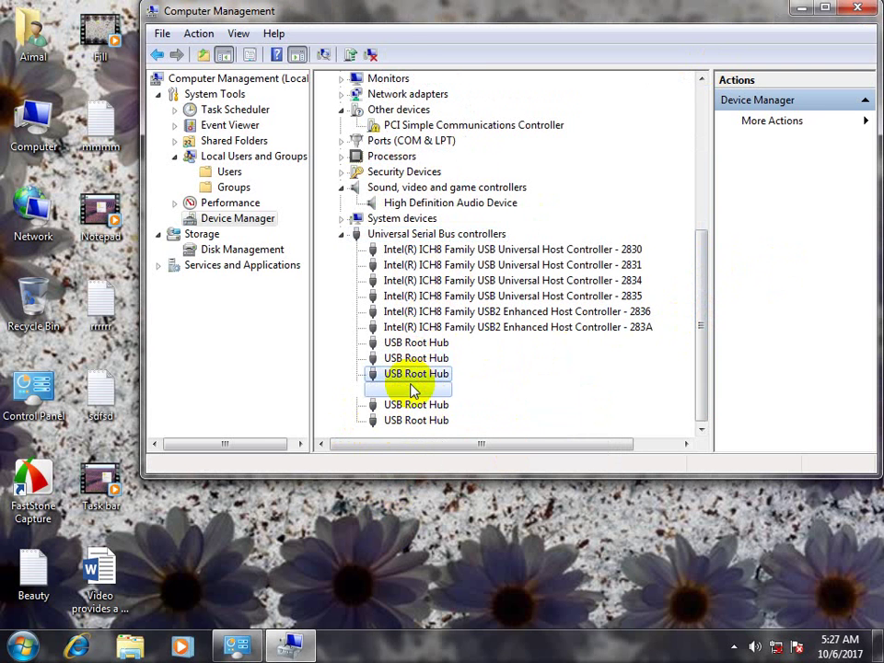
right_click(413, 387)
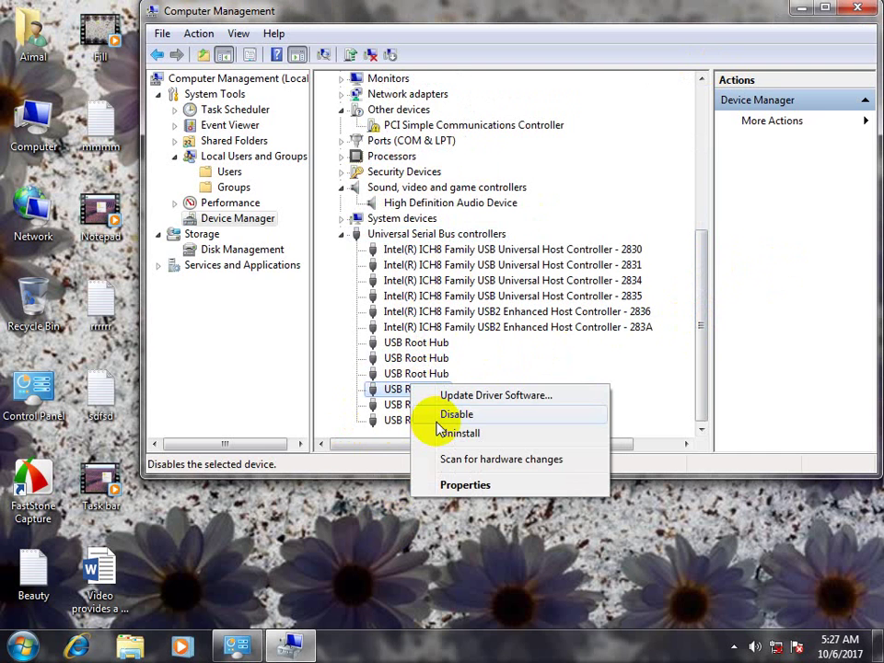
click(232, 258)
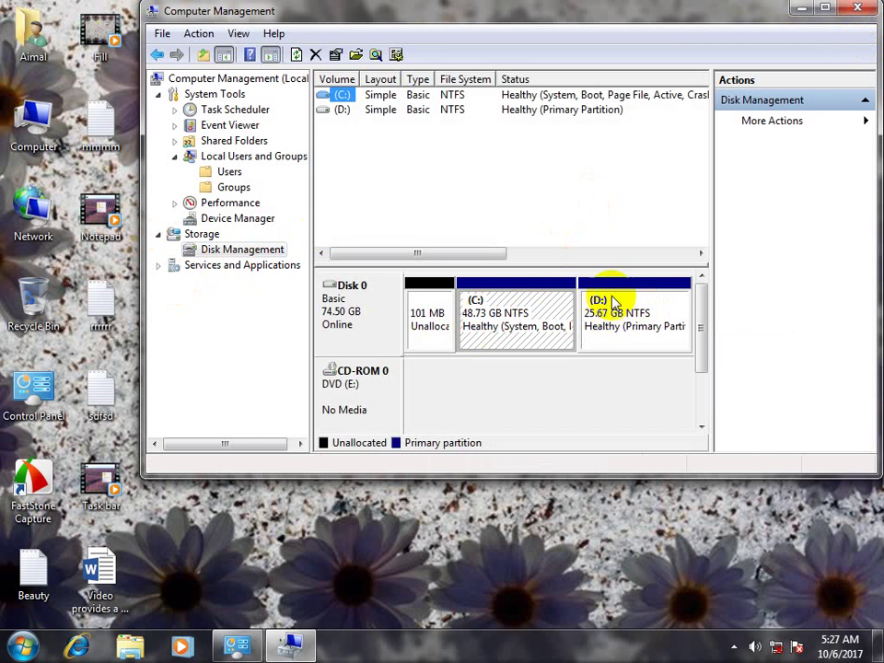
Inspect the 101 MB unallocated space's options and view the current drives in Computer
right_click(432, 291)
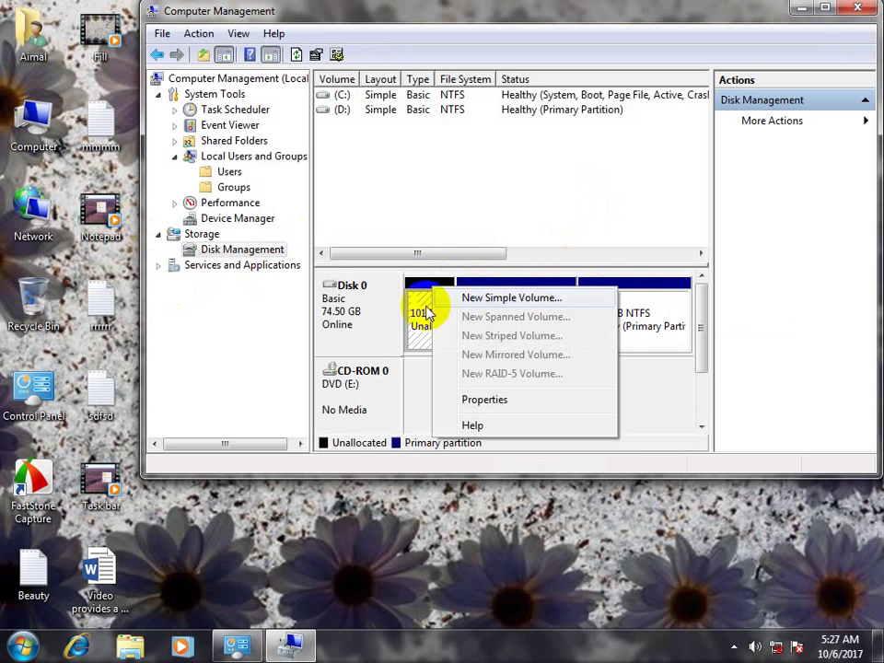
click(430, 328)
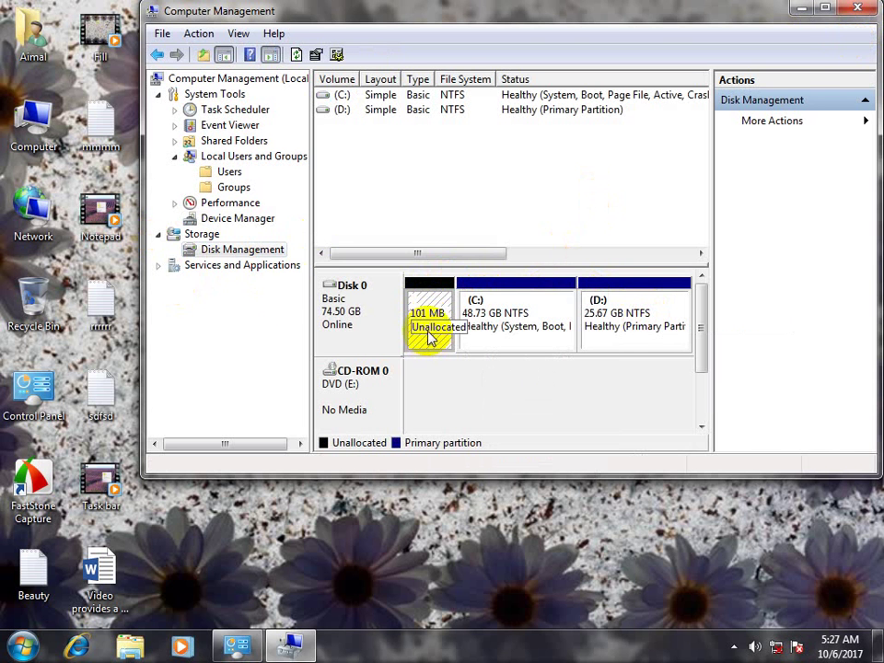
double_click(48, 126)
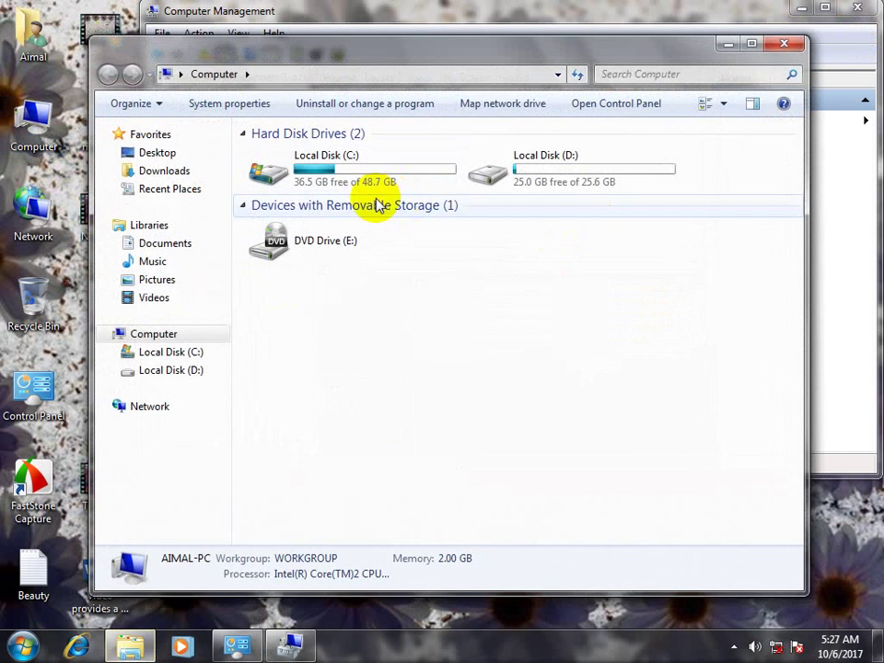
click(773, 47)
Create a New Simple Volume from the unallocated space at the default size, and check Computer
right_click(457, 309)
click(485, 318)
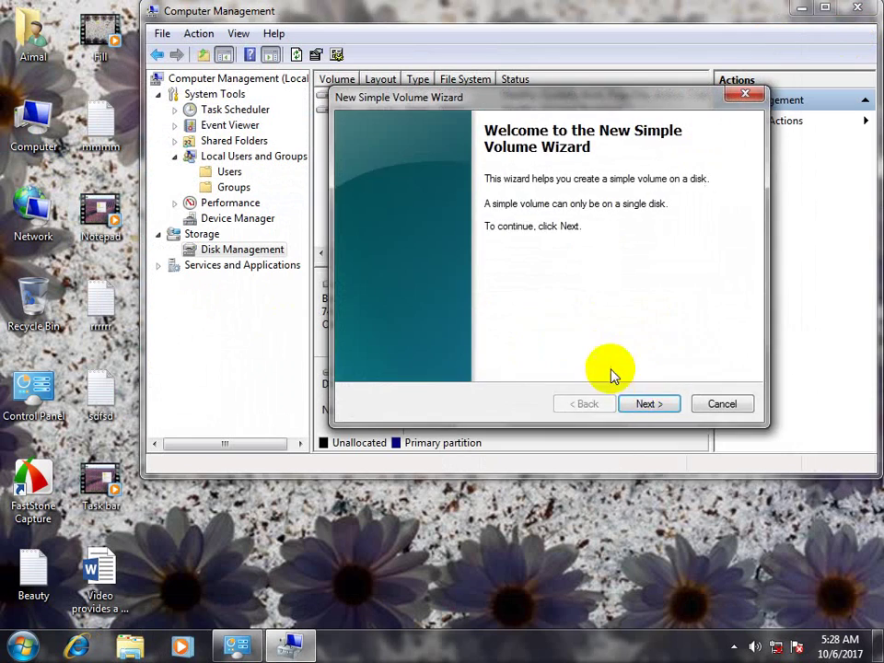
click(649, 403)
click(648, 403)
click(649, 403)
click(648, 403)
click(649, 403)
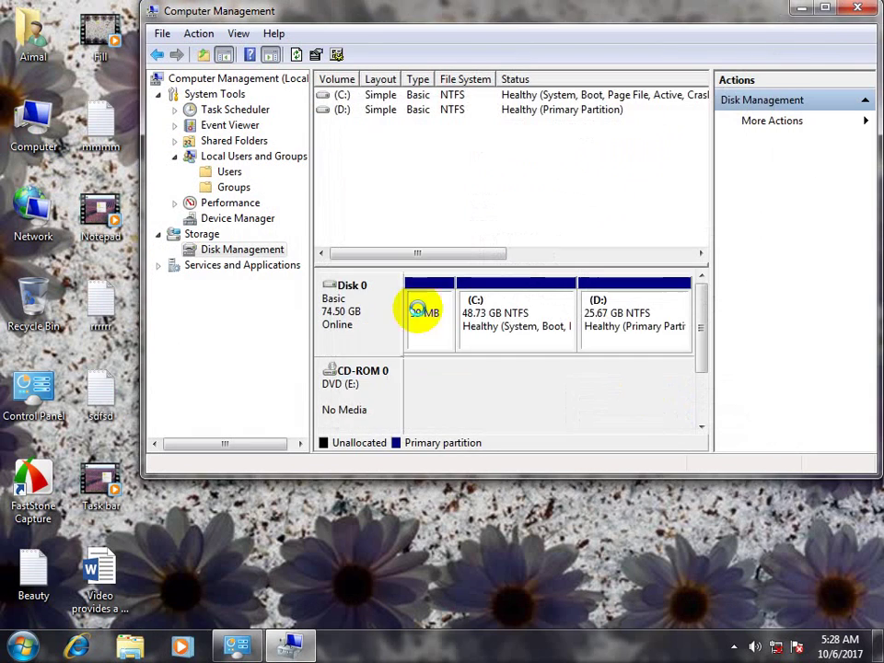
double_click(57, 133)
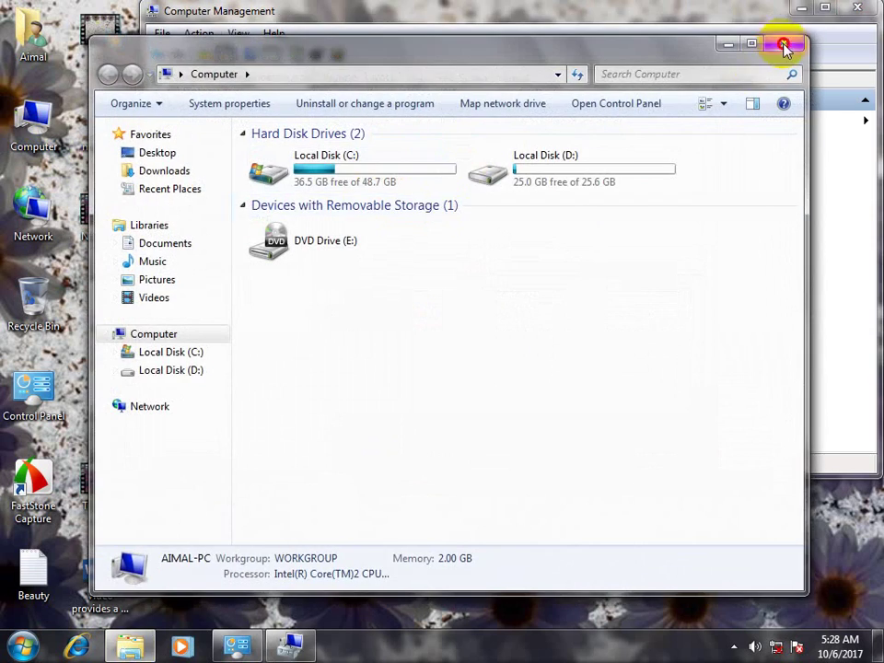
click(782, 46)
drag(532, 13, 581, 178)
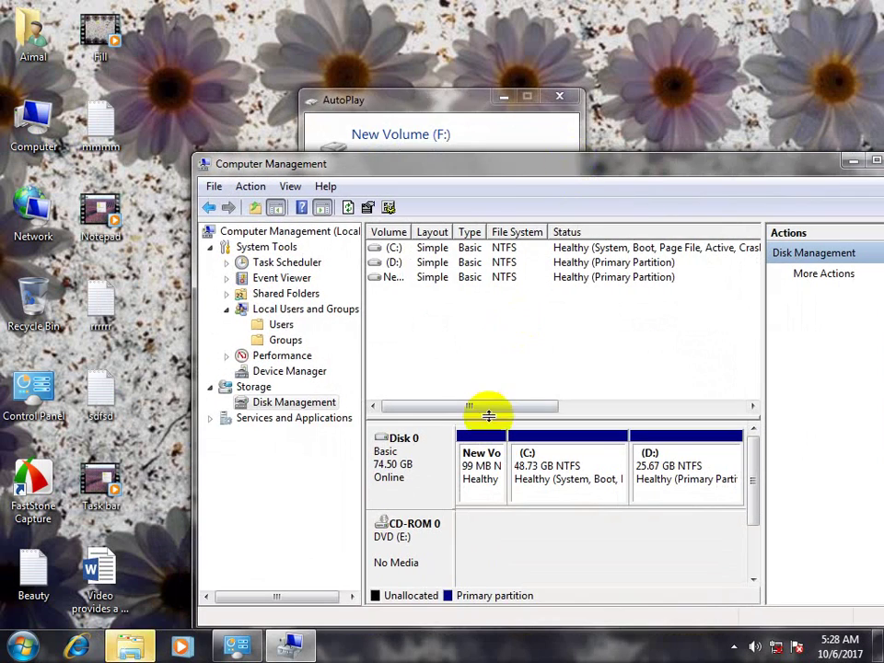
Close the AutoPlay window for New Volume (F:) and check the drives in Computer
click(552, 130)
click(559, 96)
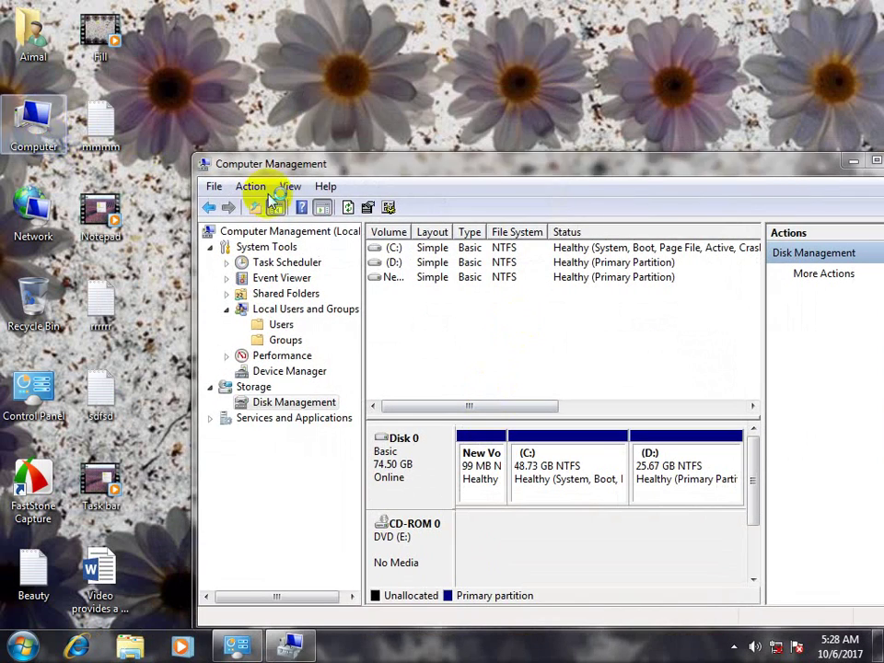
key(super+e)
click(784, 43)
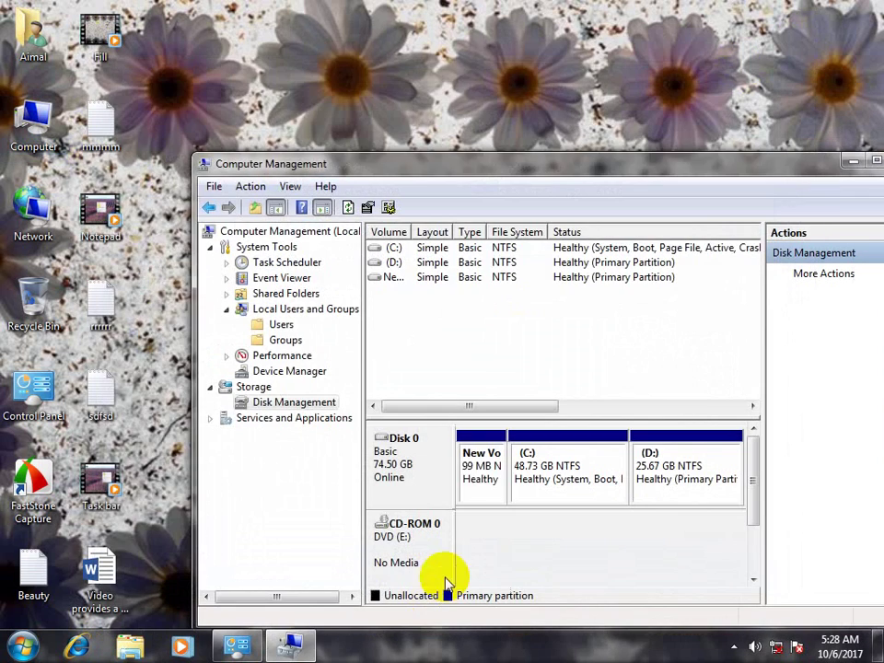
Remove the New Volume's drive letter and confirm it disappears from Computer
right_click(483, 453)
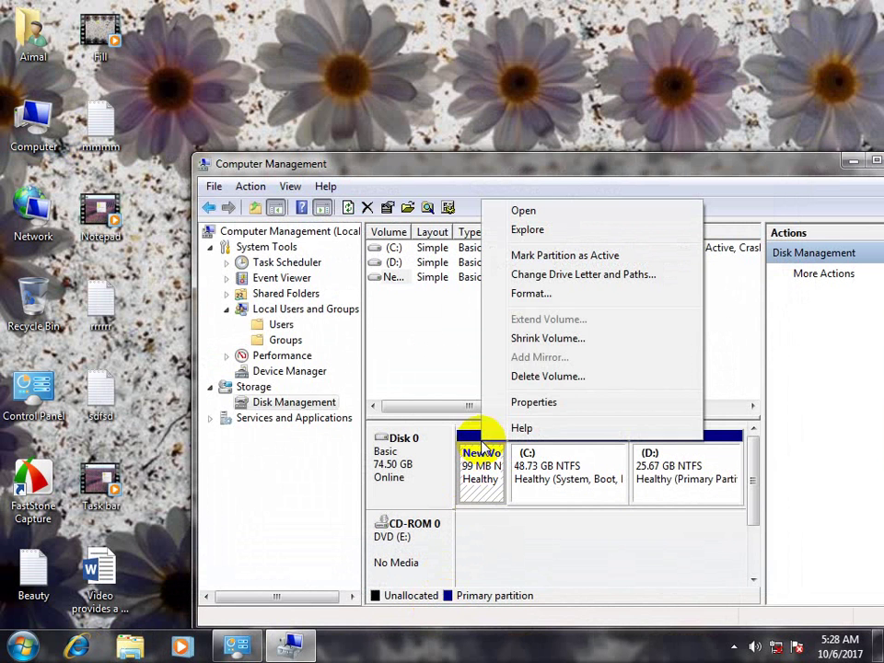
click(556, 275)
click(578, 445)
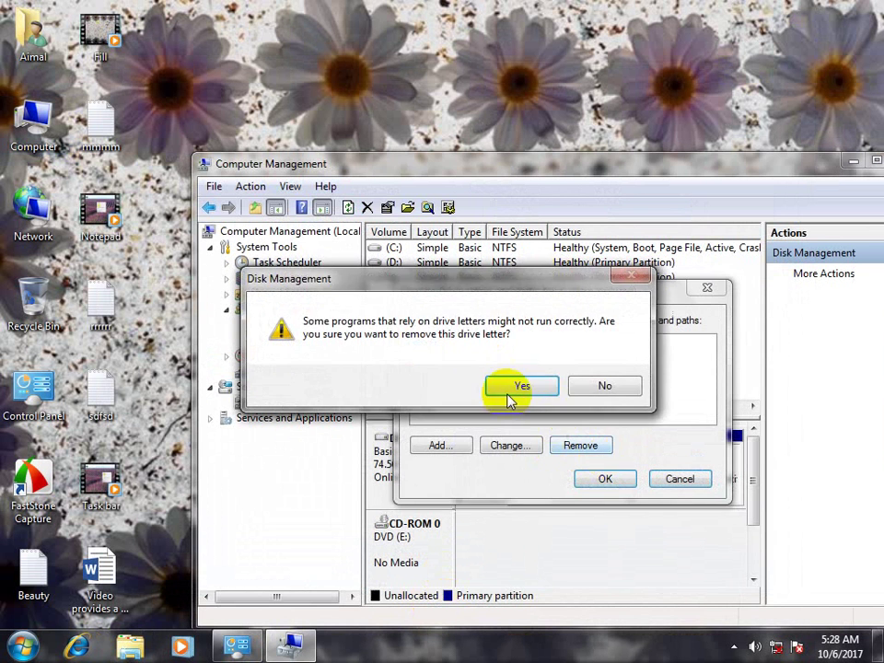
click(517, 388)
double_click(35, 121)
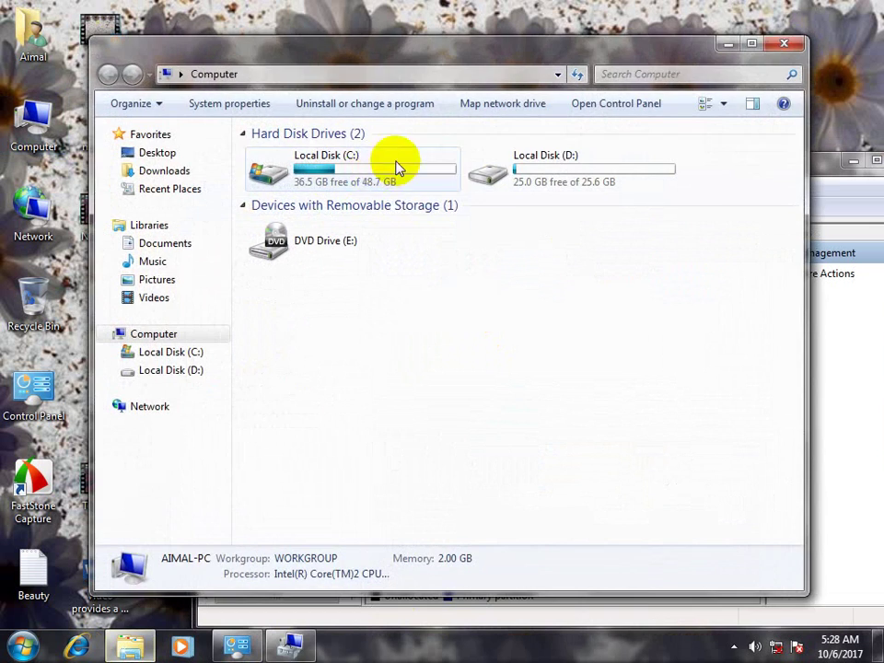
click(784, 44)
Add drive letter F: back to the New Volume and check Computer
right_click(483, 454)
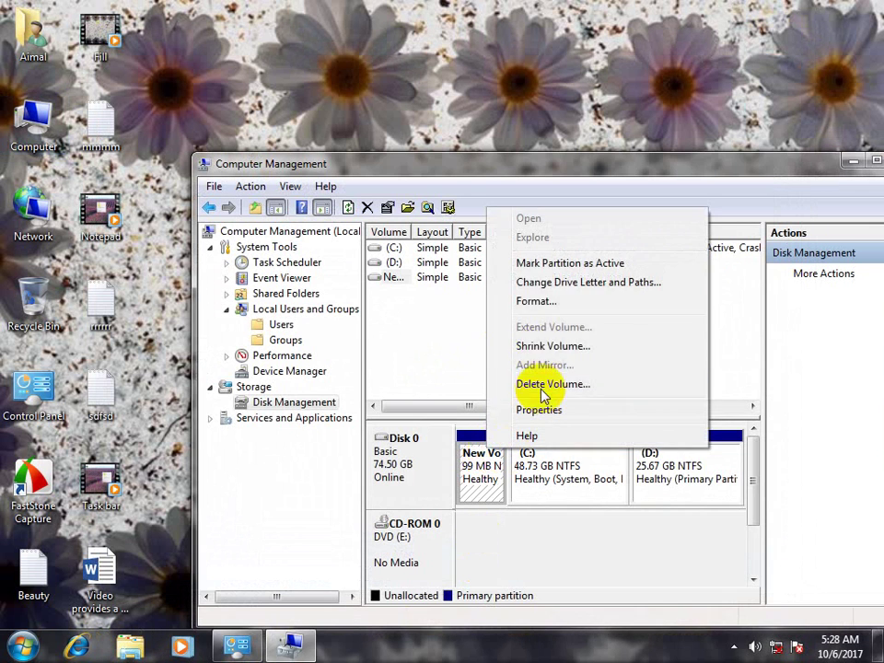
click(566, 282)
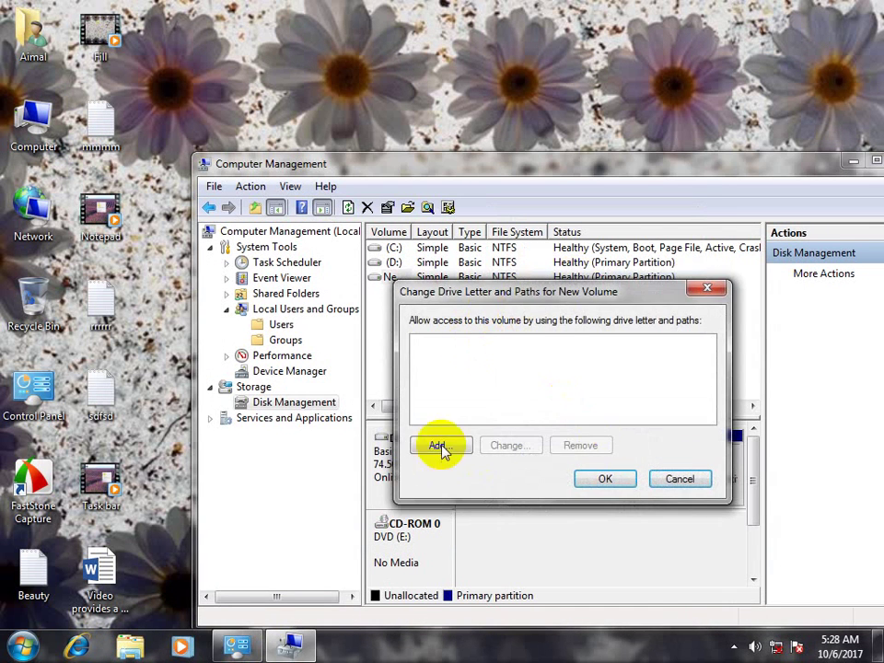
click(440, 448)
click(613, 447)
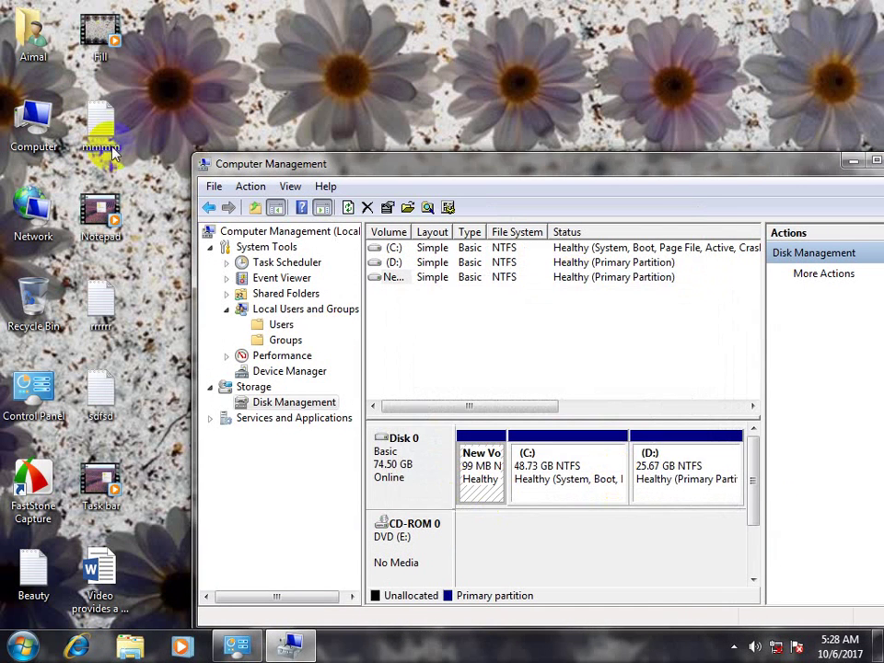
double_click(37, 120)
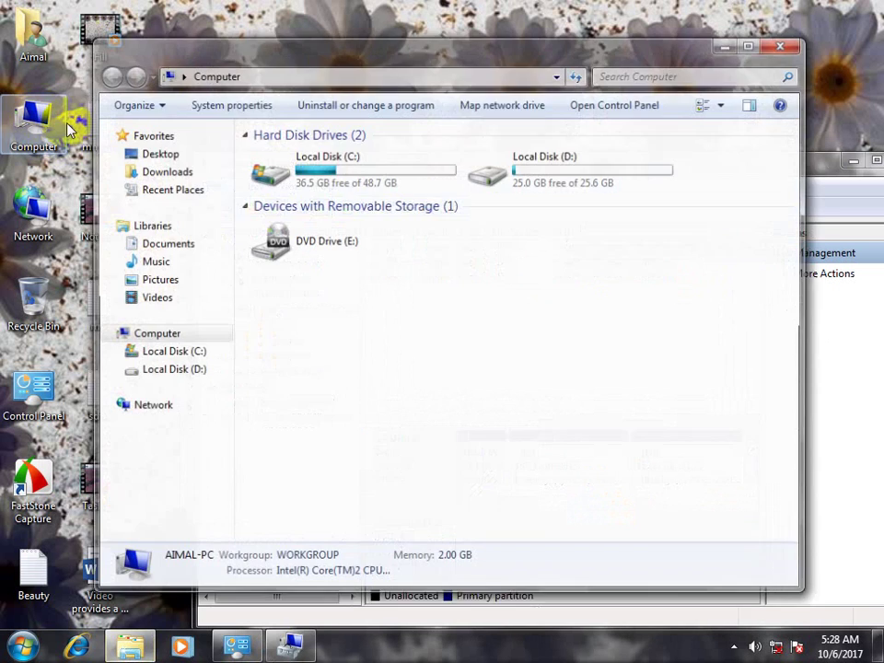
click(780, 43)
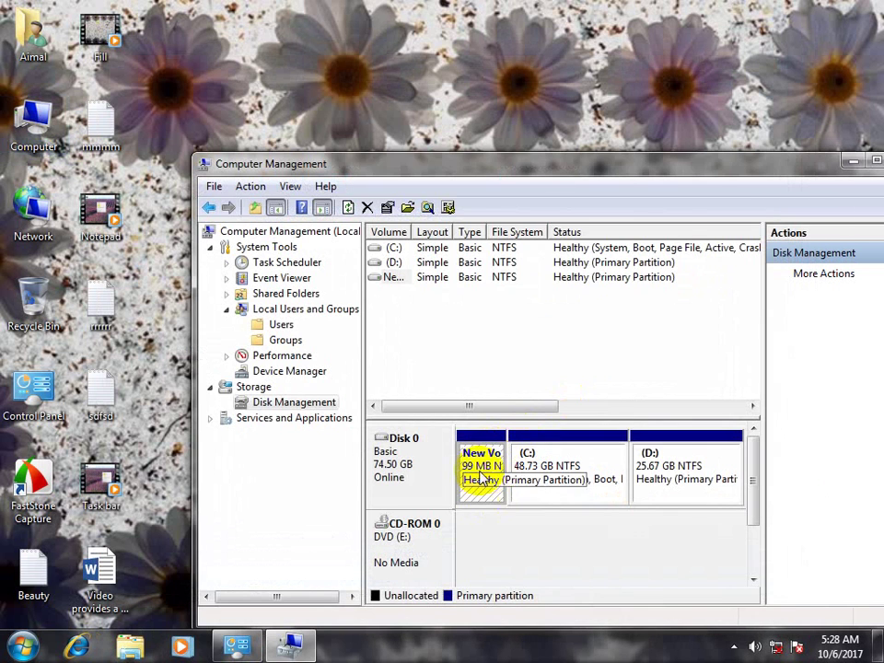
Review and accept the F: drive letter settings, then view New Volume (F:) in Computer
right_click(477, 458)
click(542, 290)
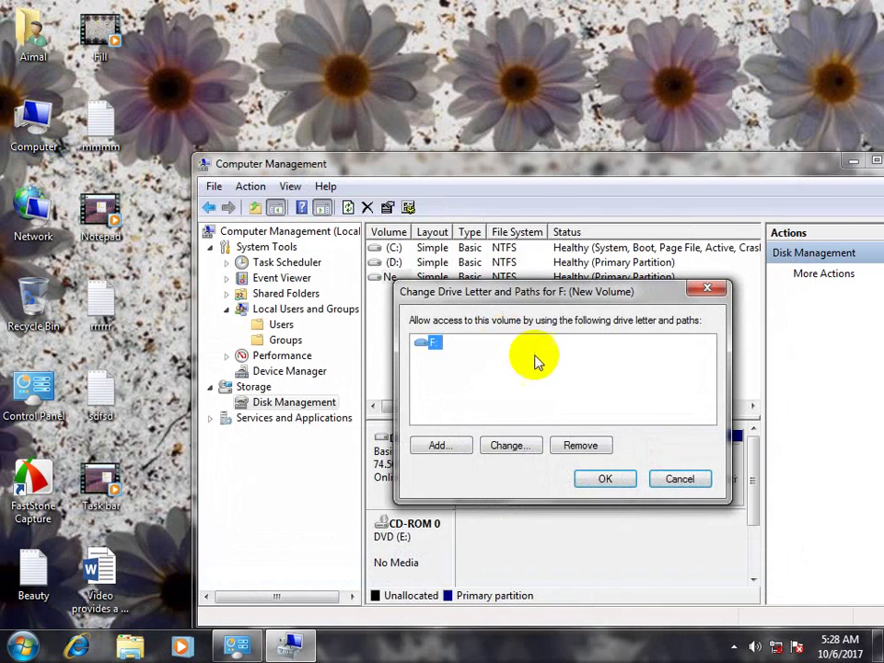
click(675, 477)
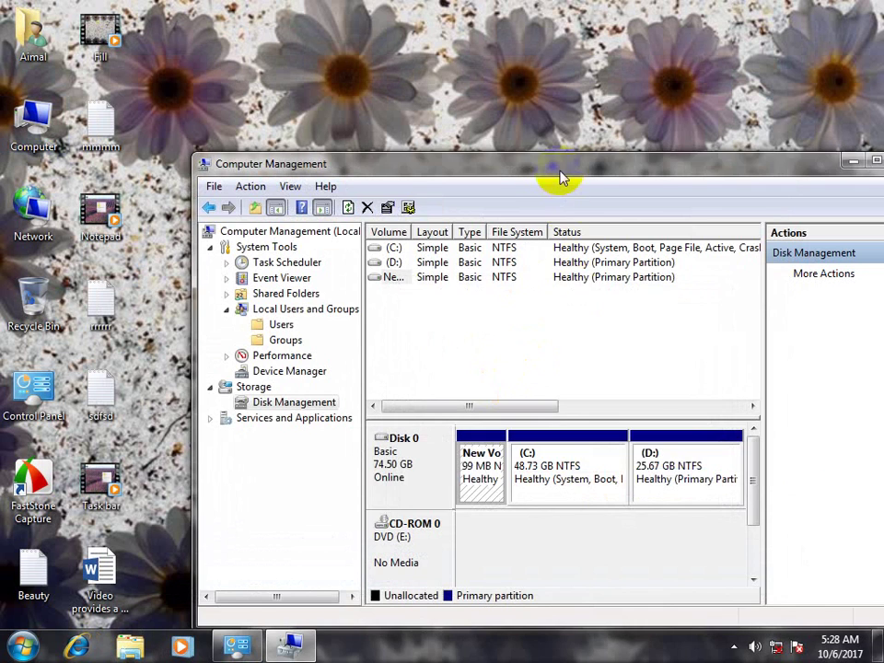
drag(562, 175, 588, 164)
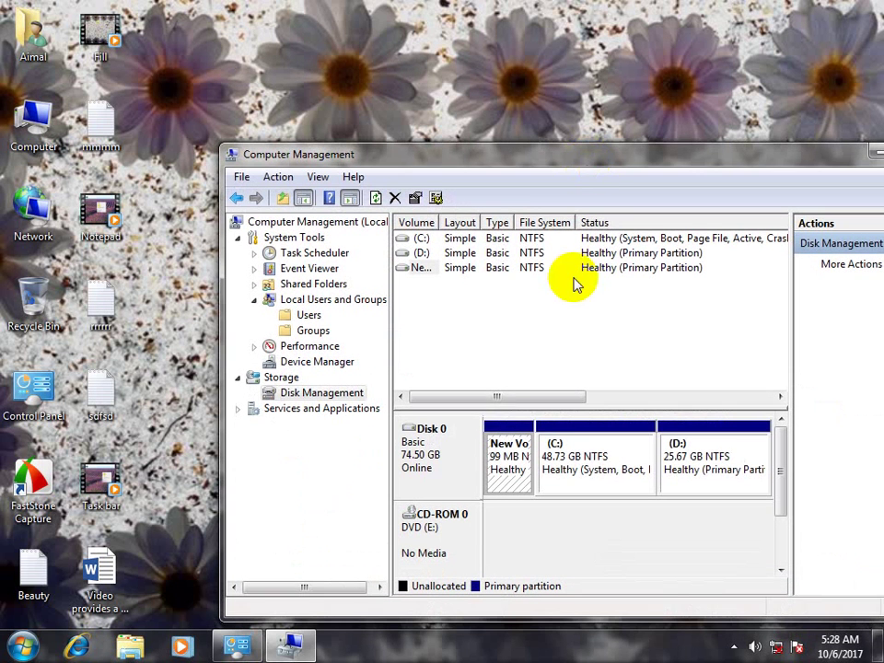
right_click(502, 431)
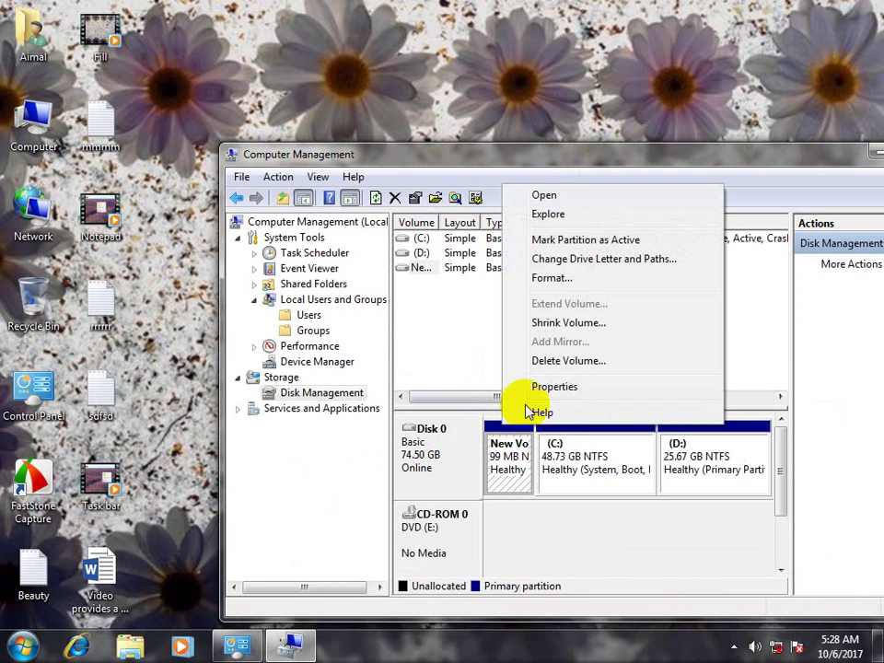
click(568, 259)
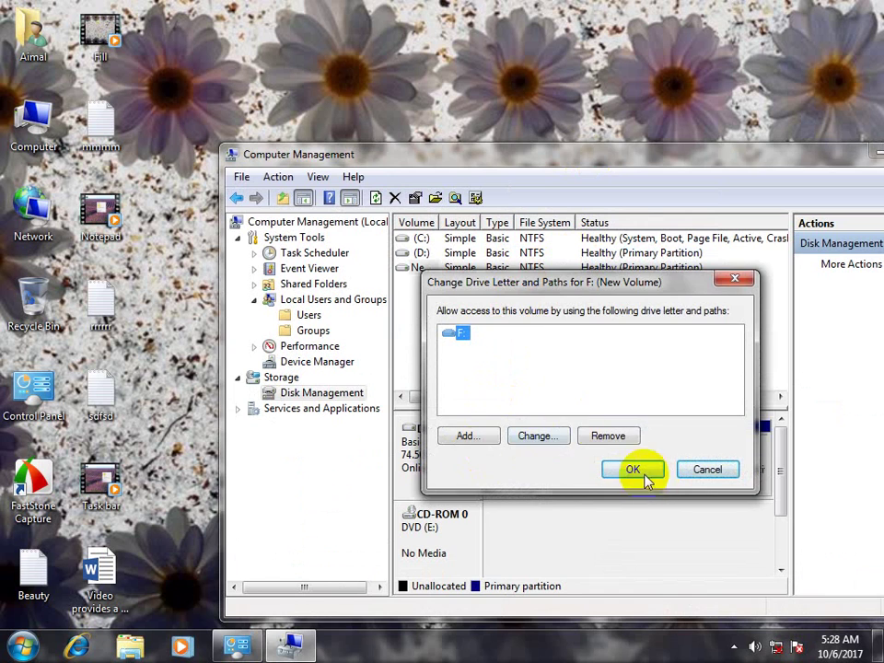
click(633, 470)
double_click(34, 118)
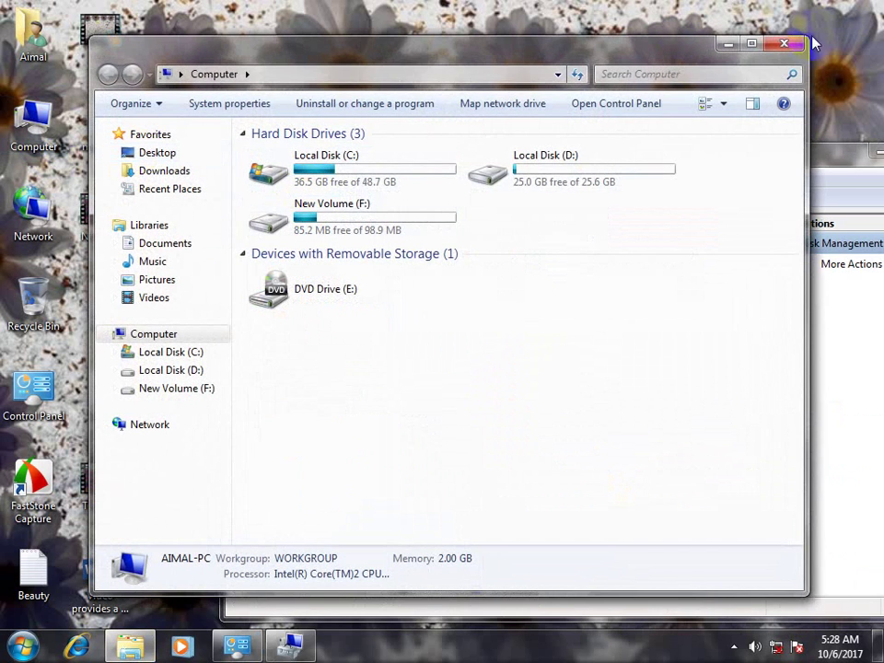
Close Computer Management with Alt+F4 and restore the All Control Panel Items window
click(783, 43)
right_click(504, 440)
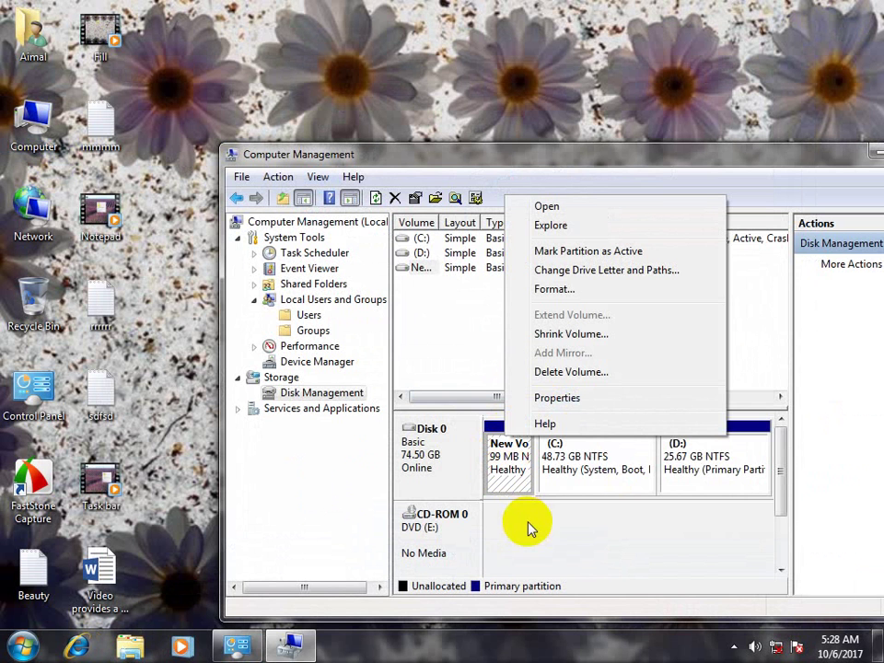
right_click(594, 454)
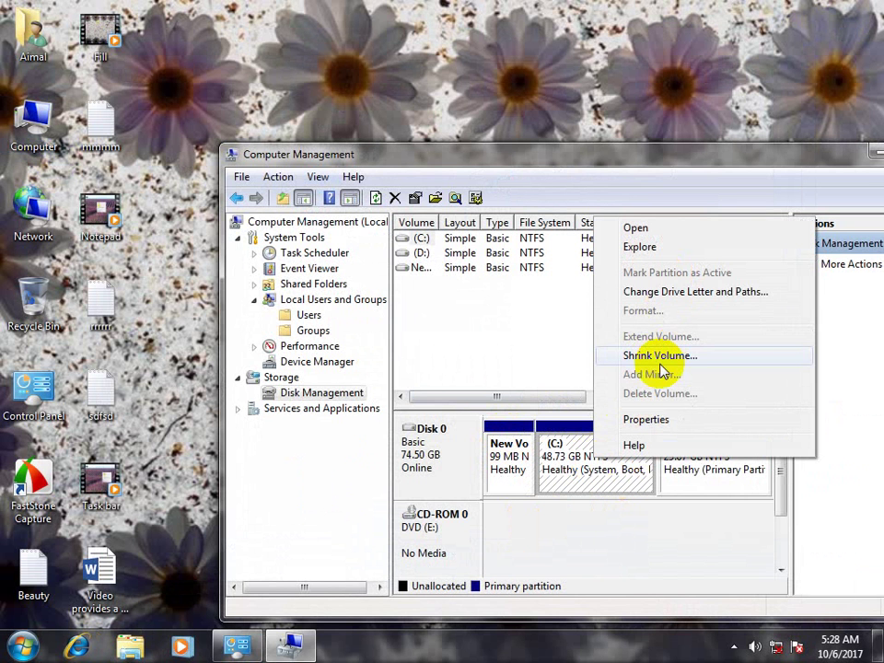
drag(527, 155, 386, 80)
key(alt+F4)
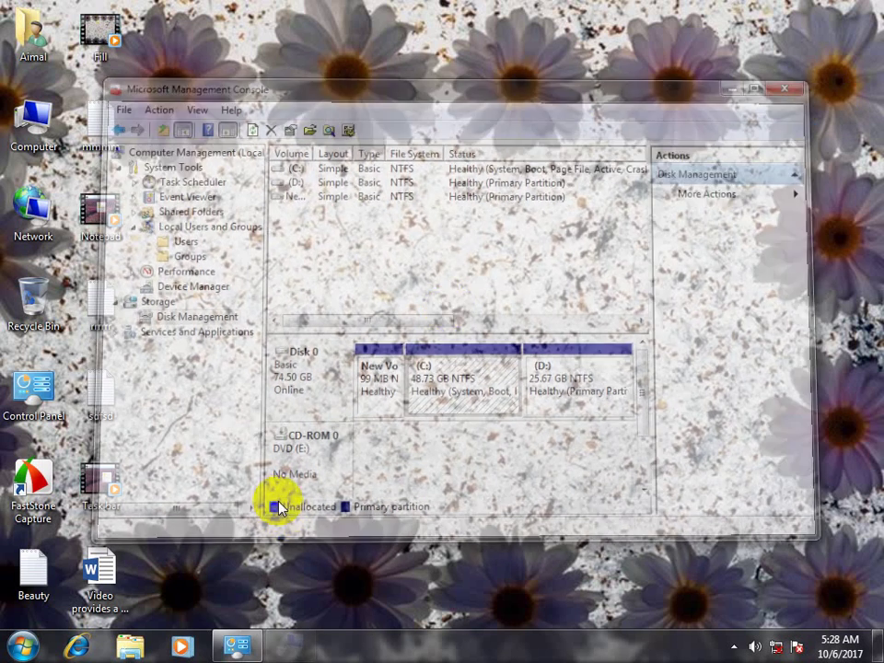
click(237, 644)
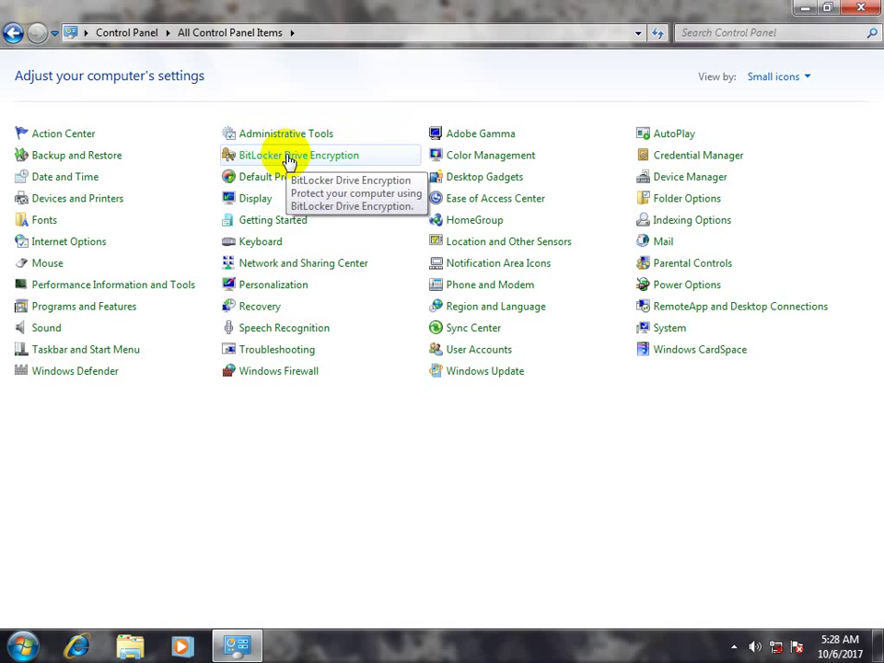
View the Computer Management shortcut in Administrative Tools, close both windows, and show hidden tray icons
click(276, 136)
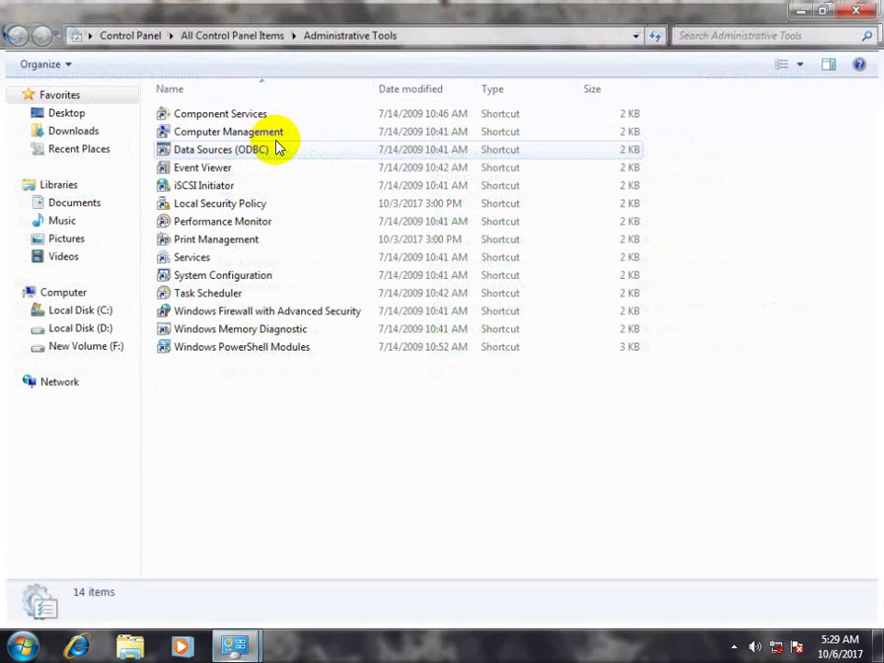
click(211, 135)
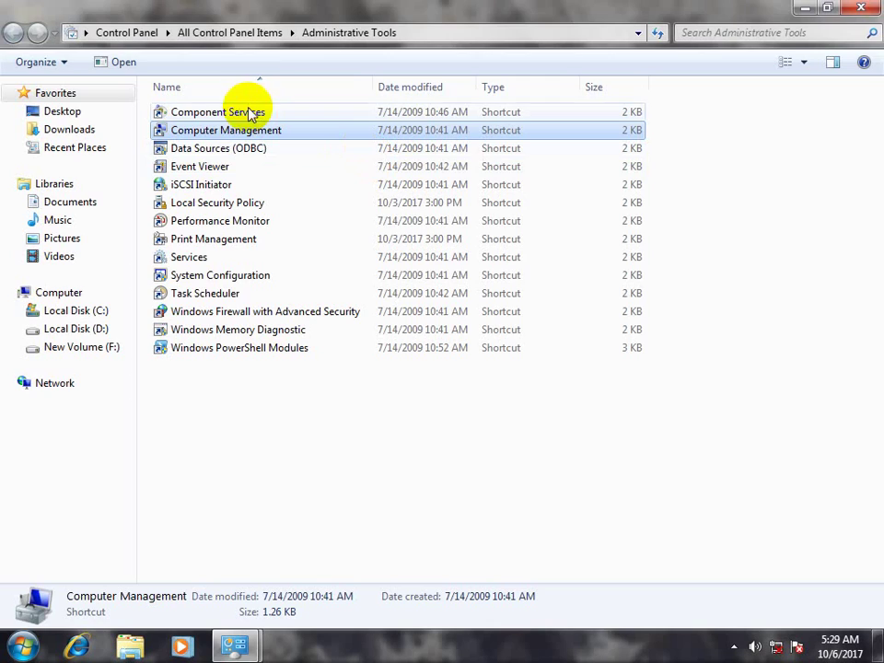
click(861, 8)
click(862, 8)
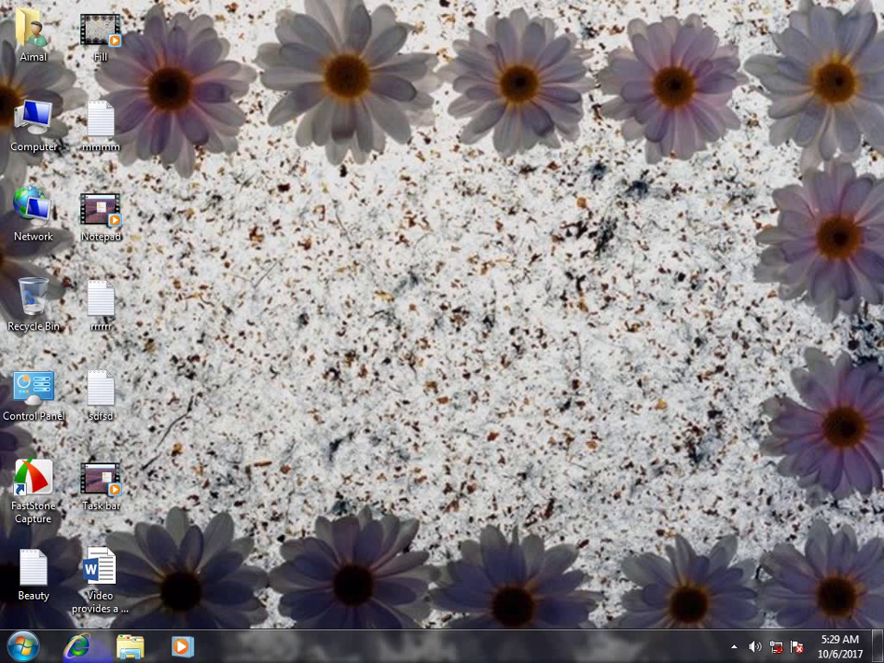
click(734, 647)
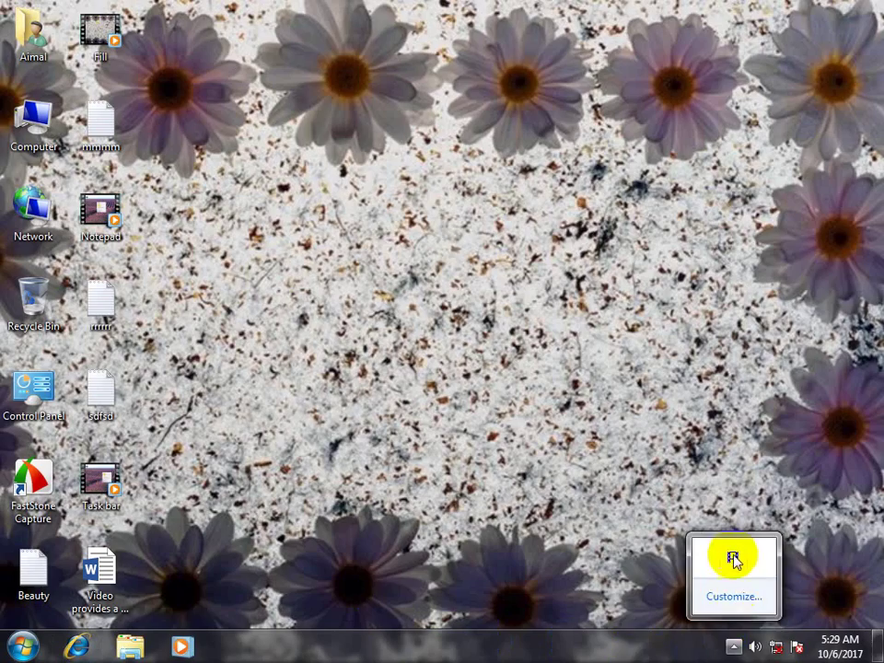